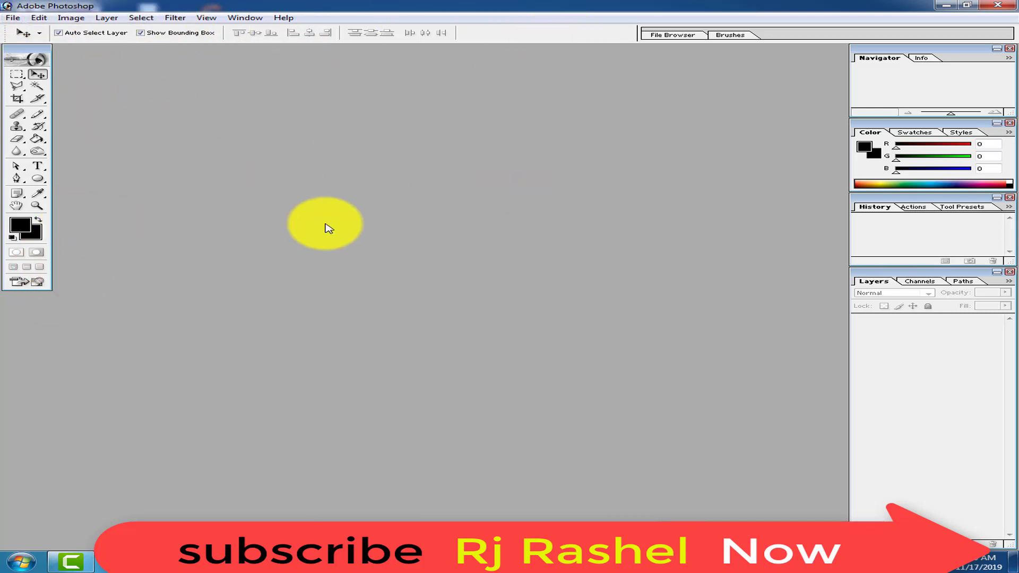
Step: Reset all palettes to their default locations via Window > Workspace
left_click(264, 17)
mouse_move(272, 43)
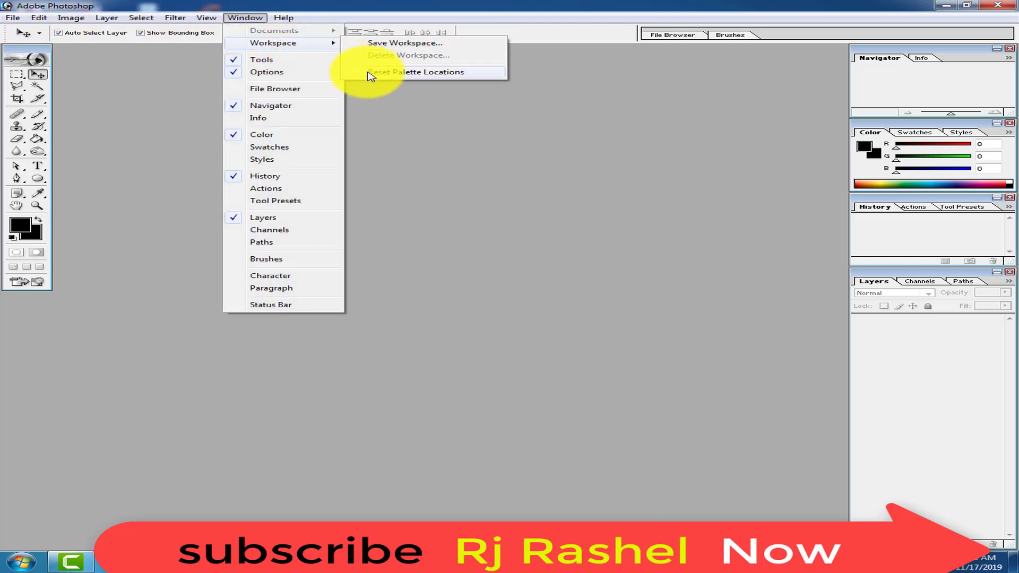
left_click(370, 73)
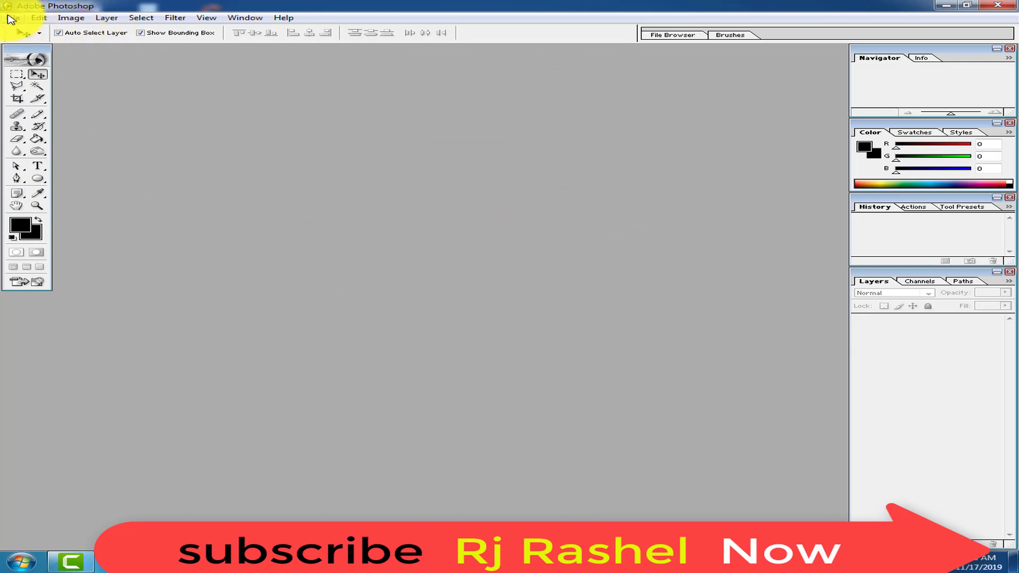
left_click(13, 19)
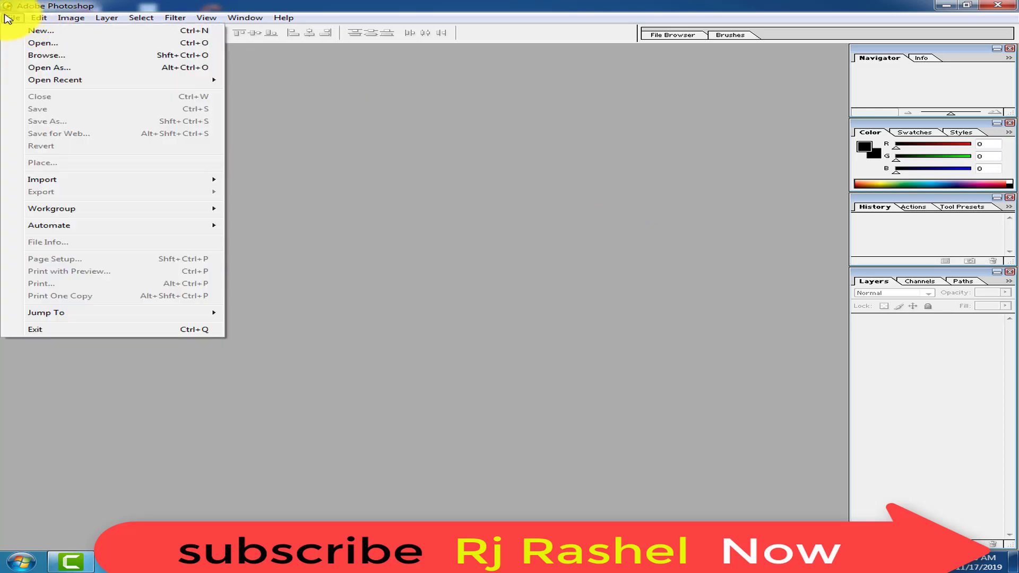
Step: Create a new A4 document at 300 pixels/inch, RGB Color, with a white background
left_click(36, 32)
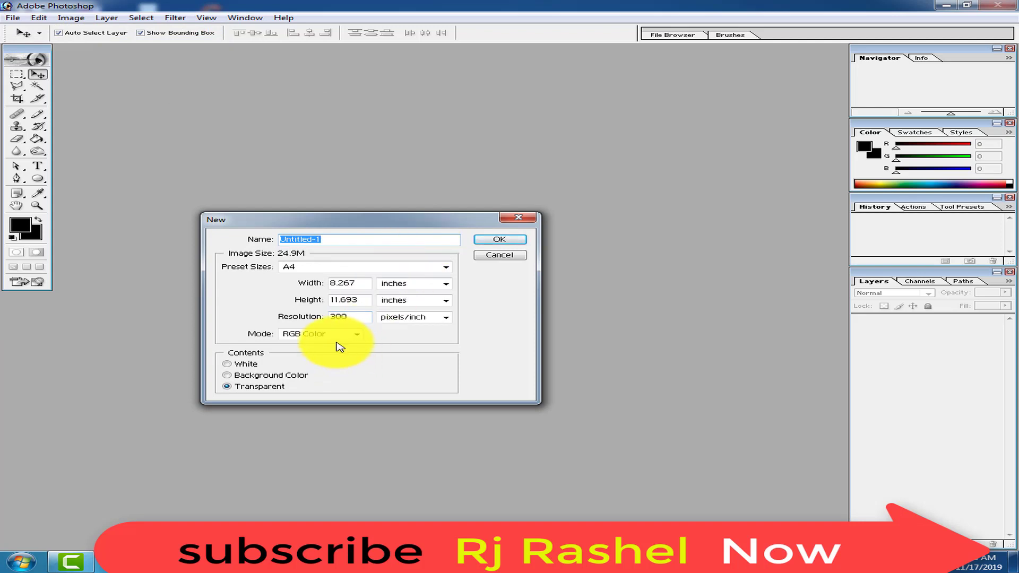
left_click(309, 333)
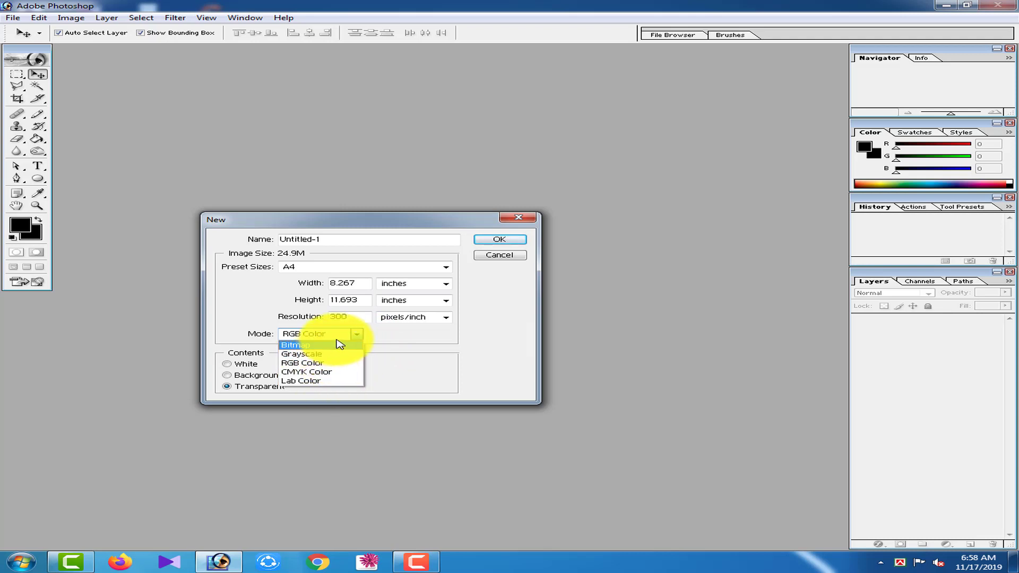
left_click(325, 364)
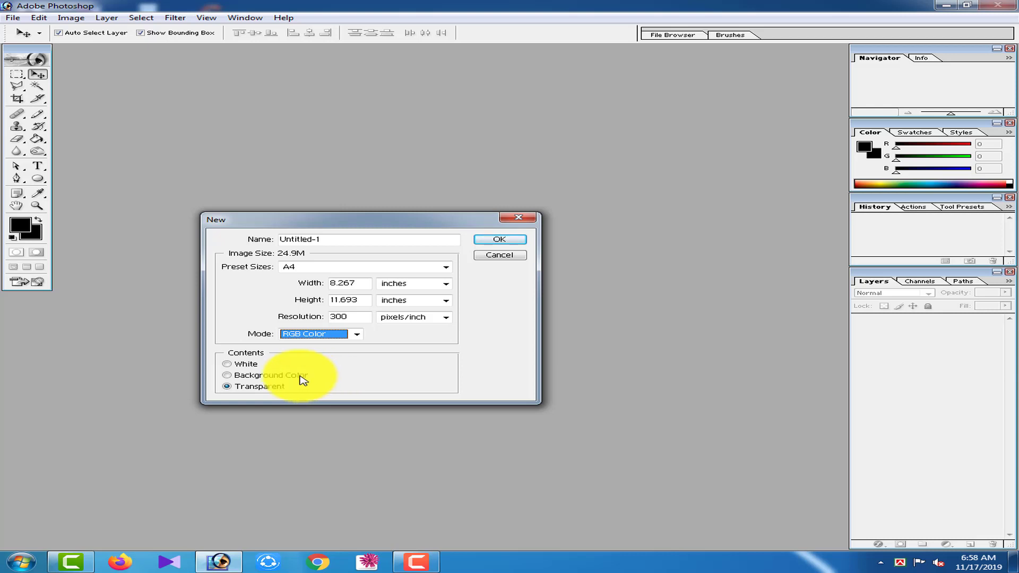
left_click(237, 364)
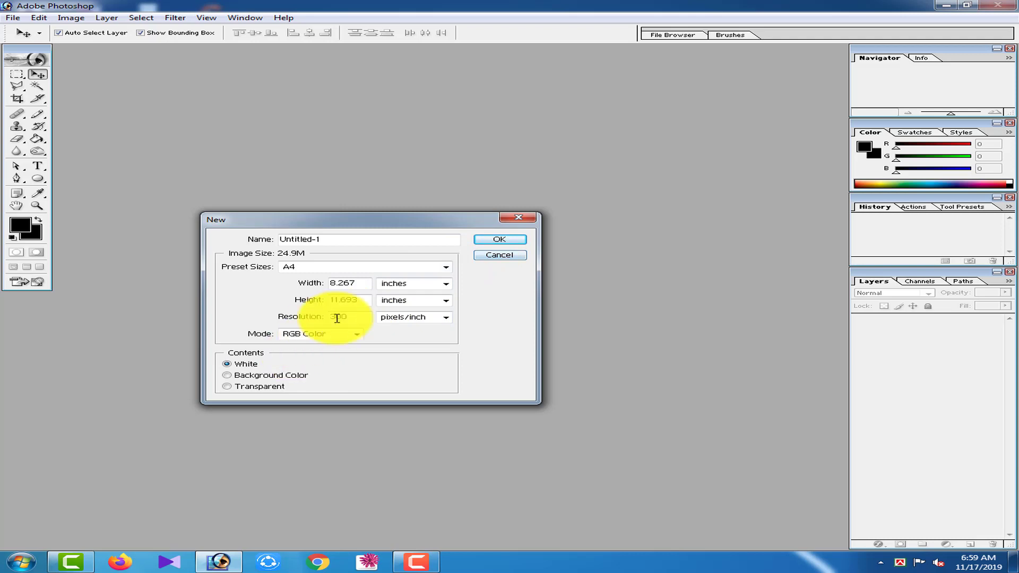
left_click(499, 240)
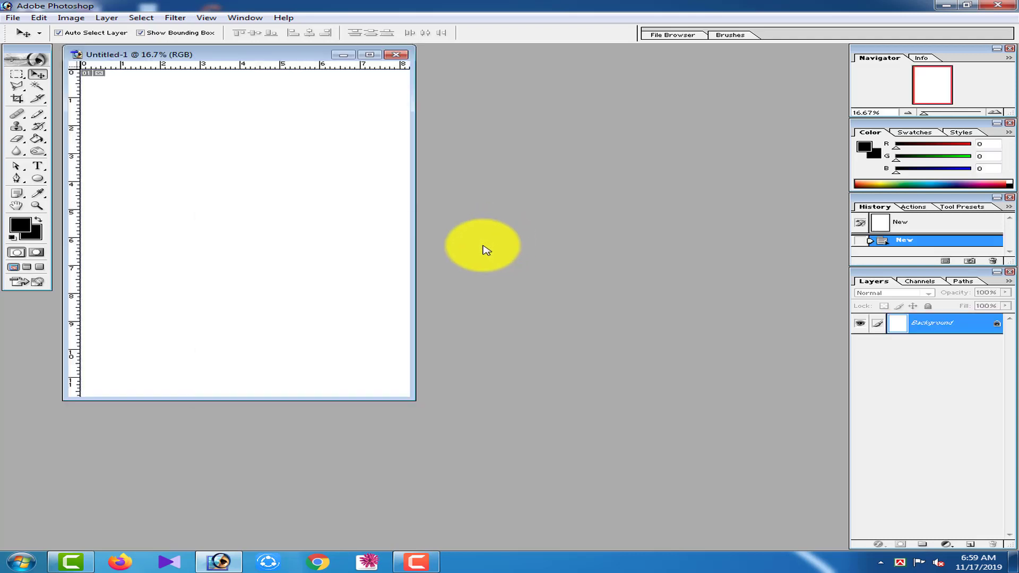
Step: Maximize the document window and zoom so the whole A4 page is visible
left_click(370, 54)
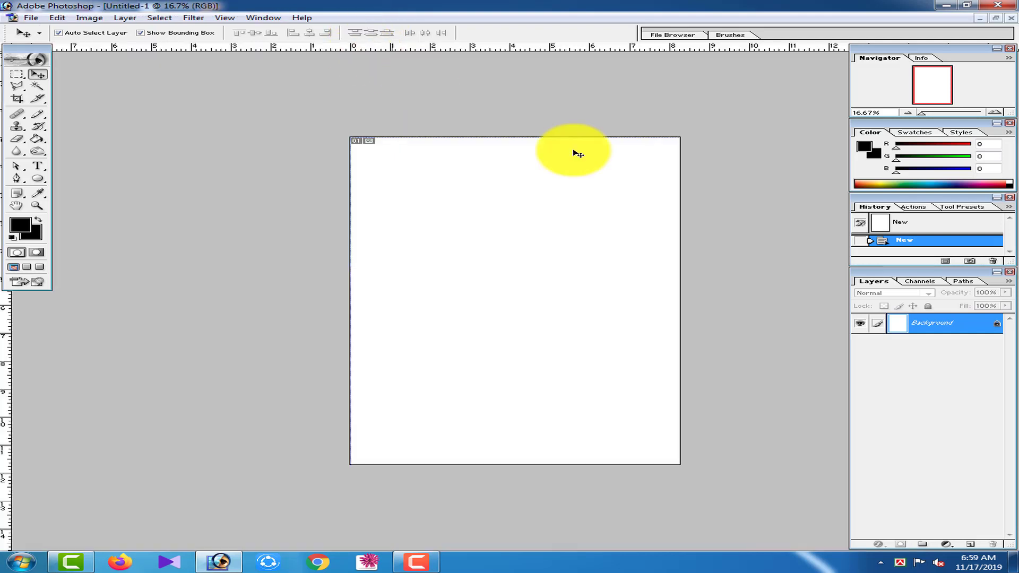
key("ctrl+0")
key("ctrl+0")
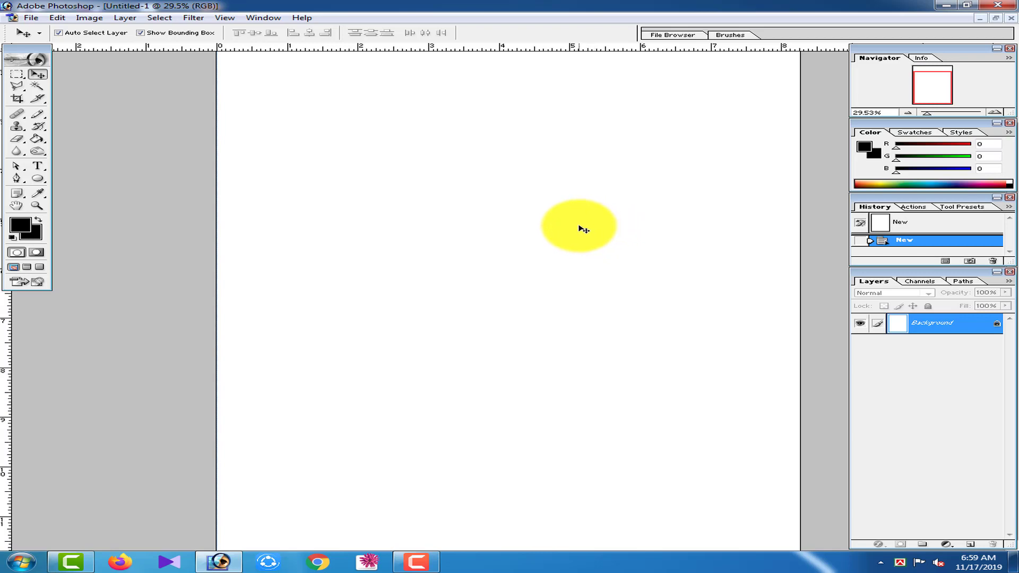
key("ctrl+0")
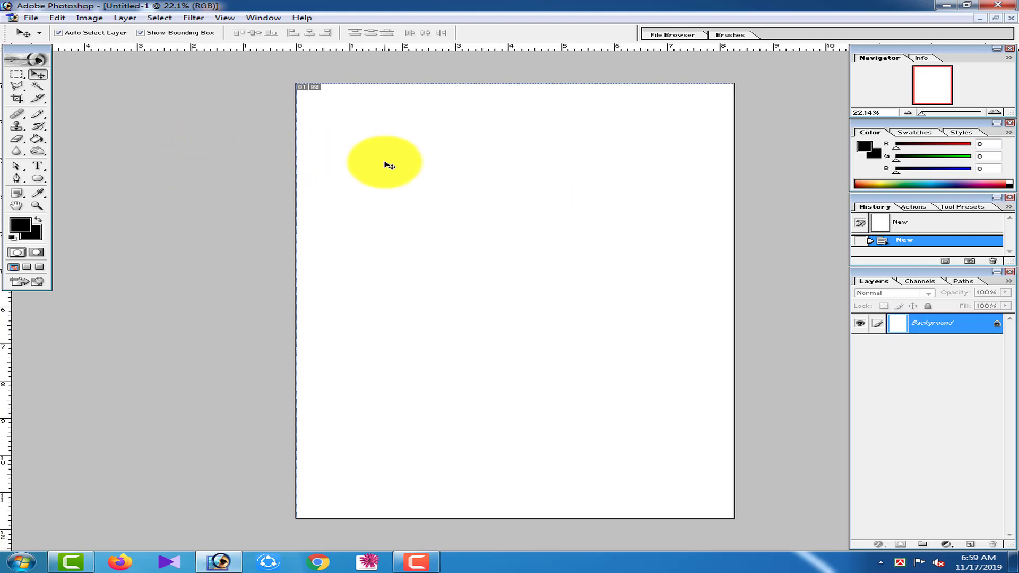
key("ctrl+0")
key("ctrl+minus")
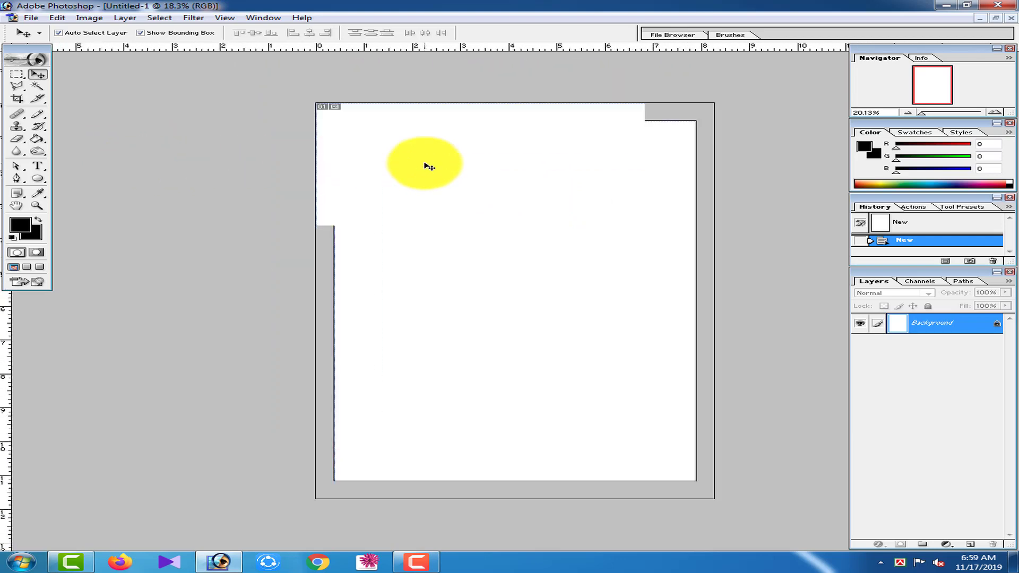
left_click(18, 98)
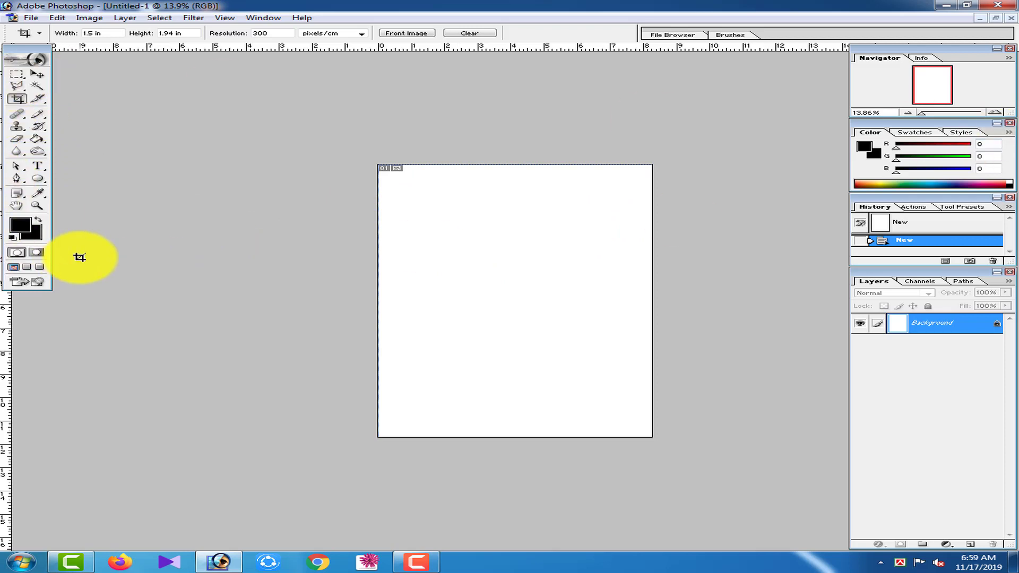
Step: Set the background colour to light green 79F957 in the Color Picker
left_click(38, 233)
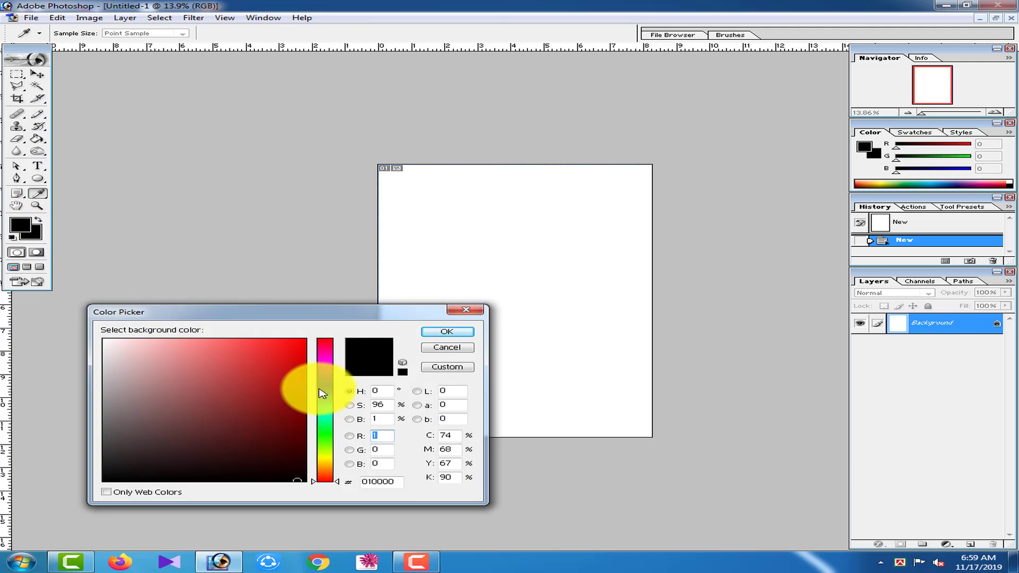
left_click(323, 375)
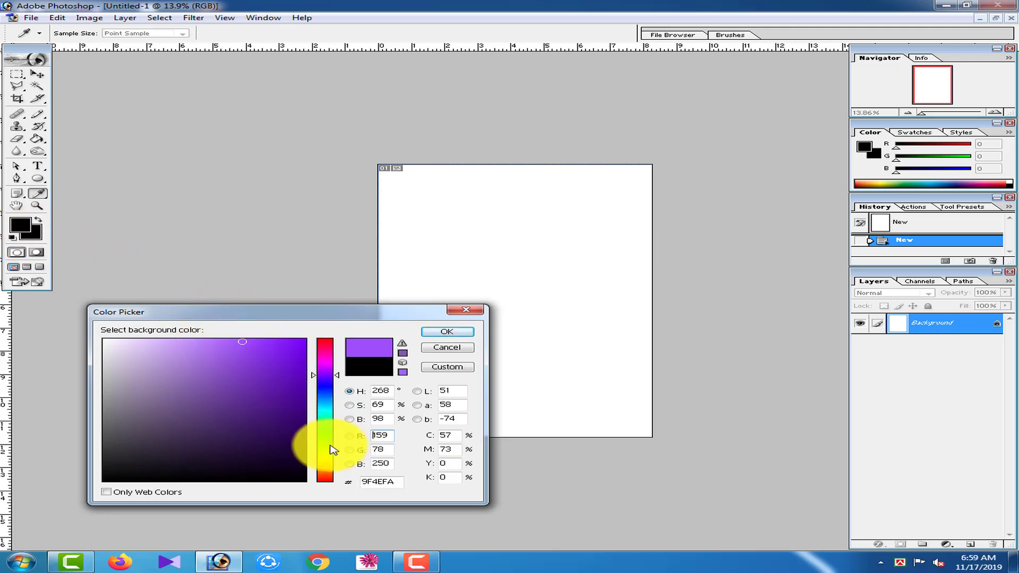
left_click(325, 439)
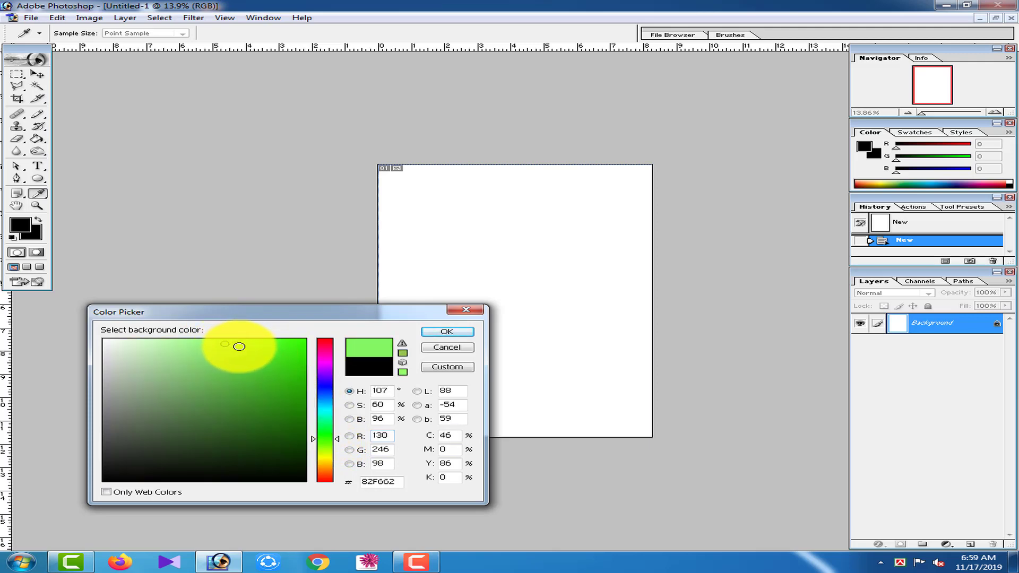
left_click(444, 331)
key("c")
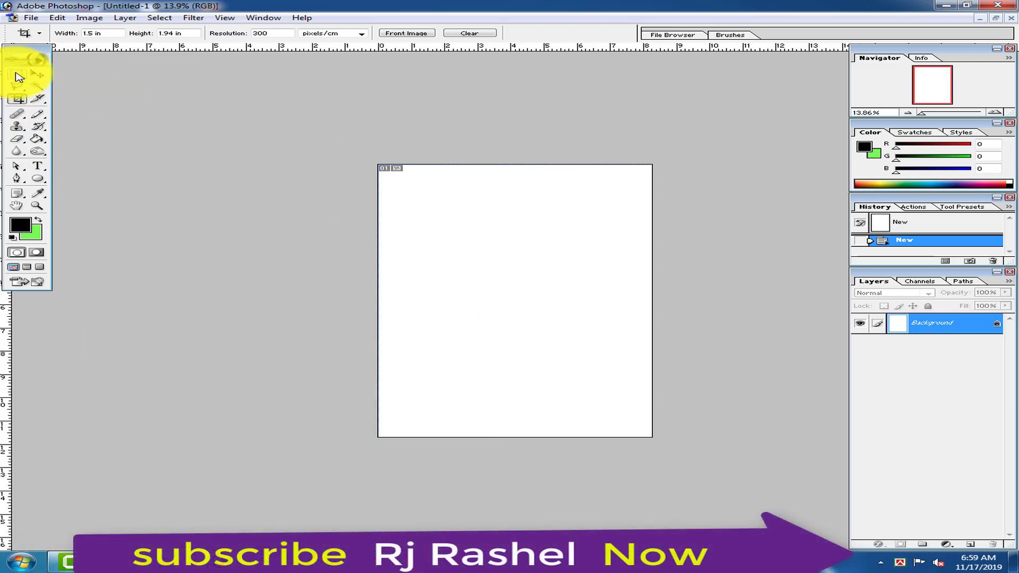
left_click(18, 77)
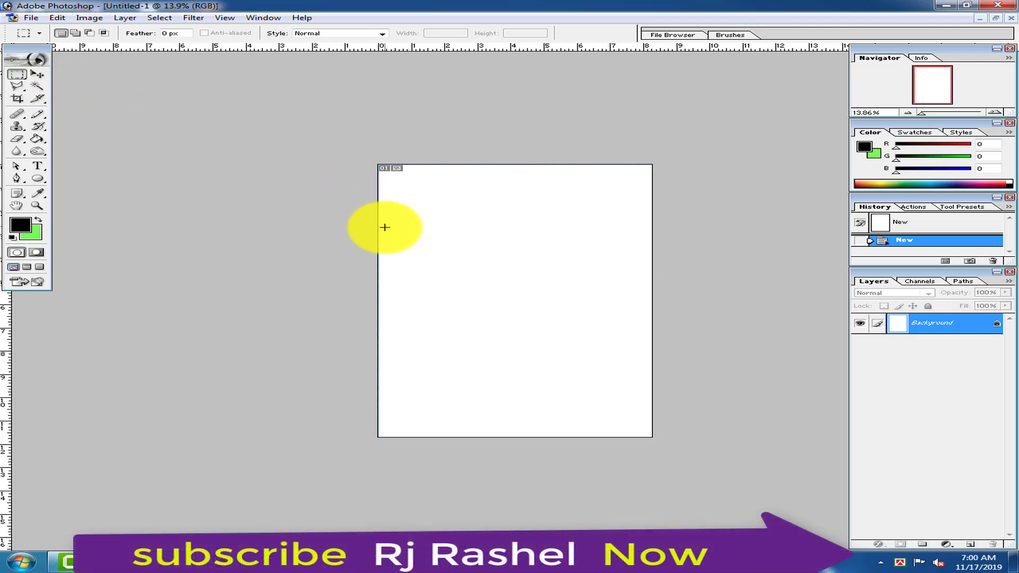
Step: Marquee-select a full-width horizontal band across the middle of the page
left_click_drag(377, 237, 660, 337)
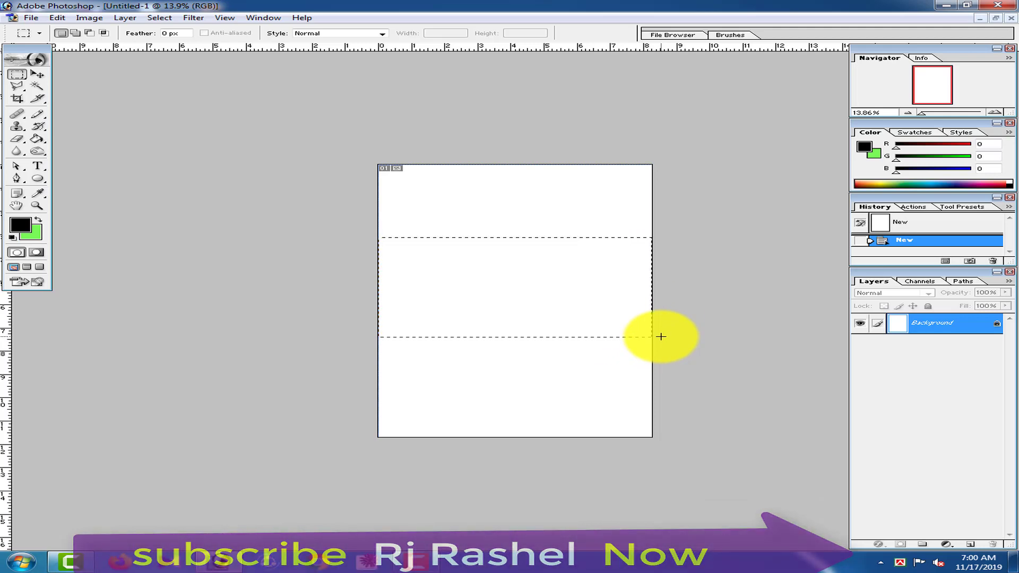
left_click(38, 87)
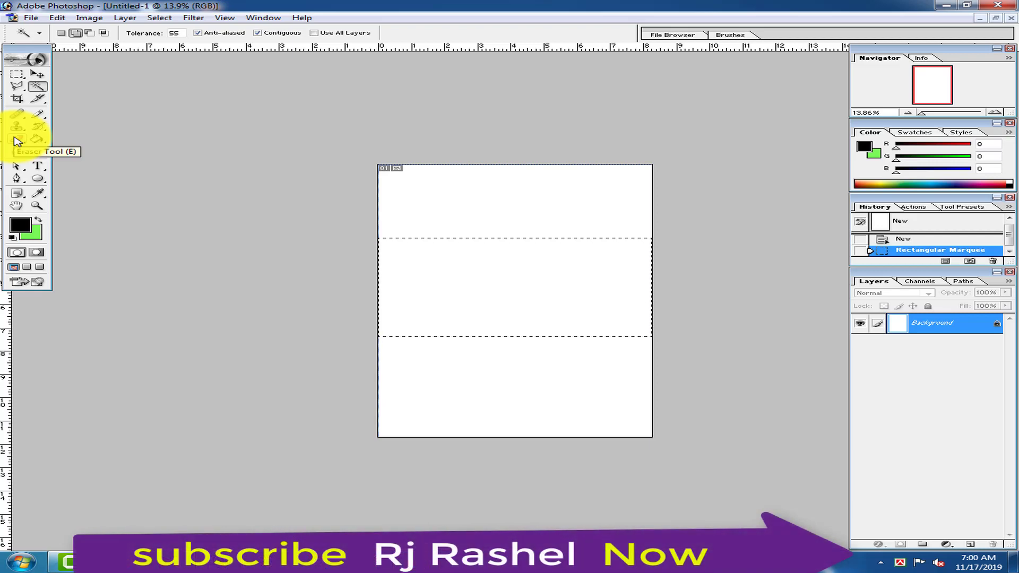
left_click(18, 142)
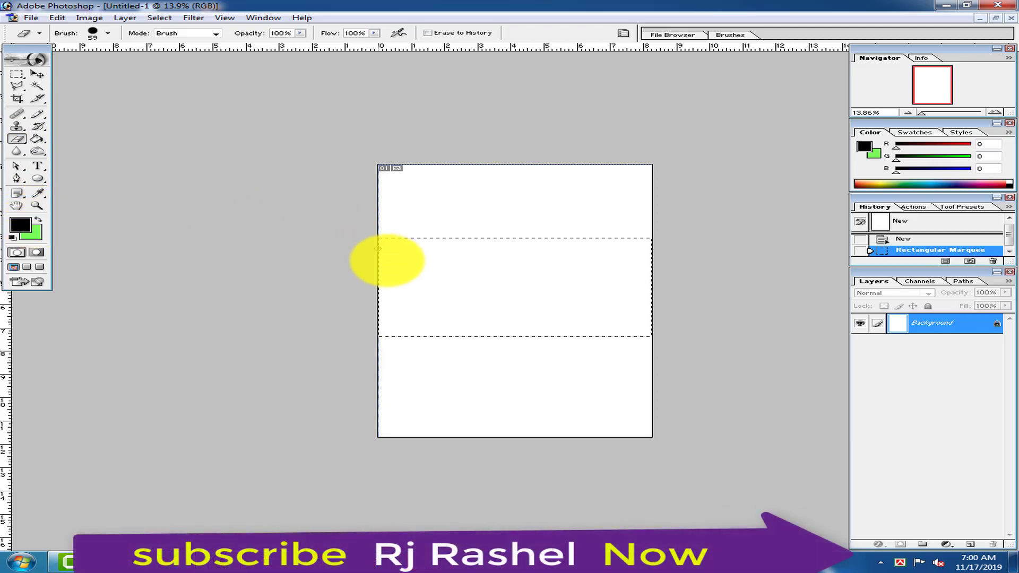
Step: Undo a stray eraser mark and enlarge the eraser brush to its maximum diameter
right_click(431, 263)
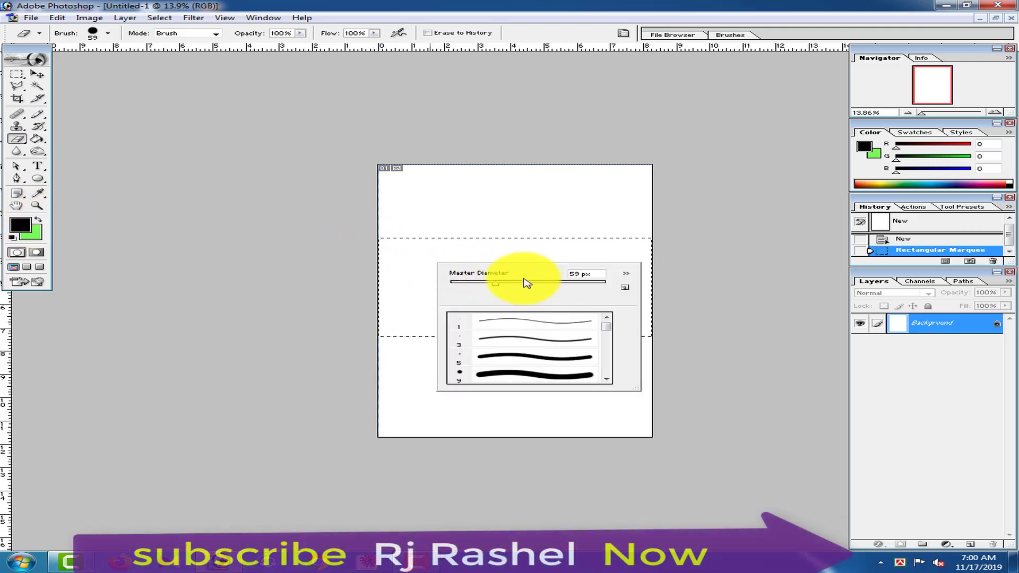
left_click(517, 249)
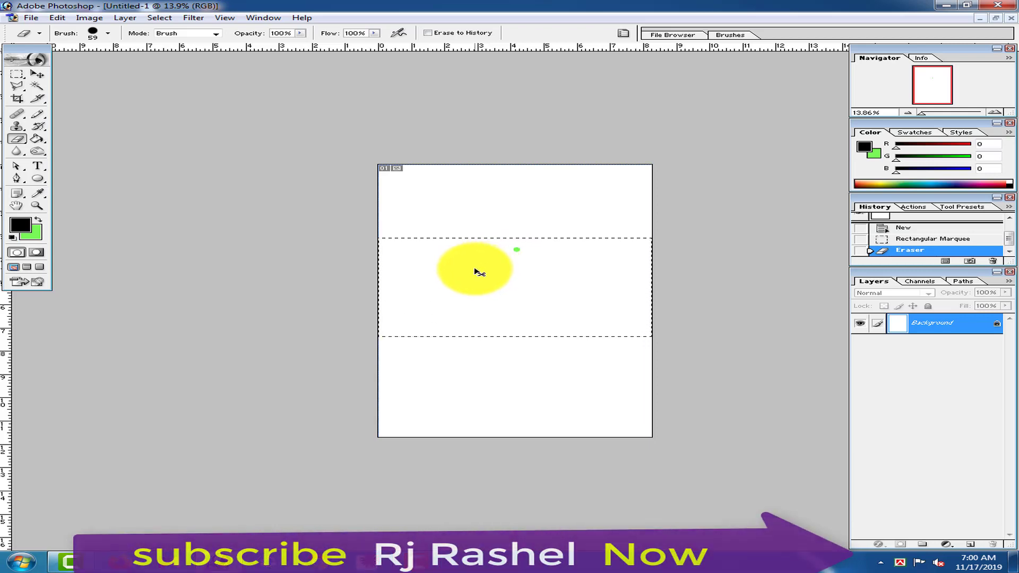
key("ctrl+z")
right_click(513, 278)
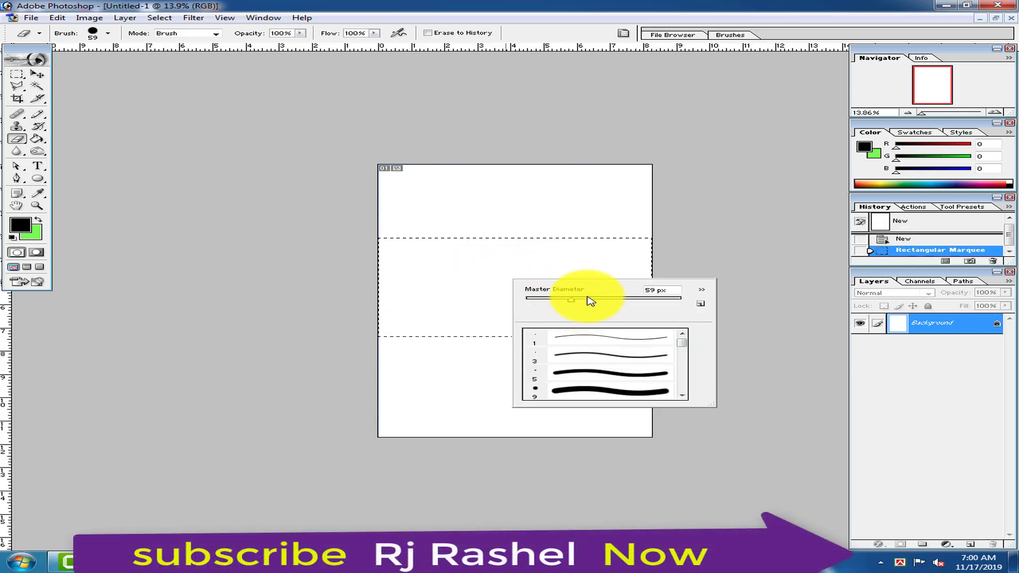
left_click_drag(590, 301, 601, 297)
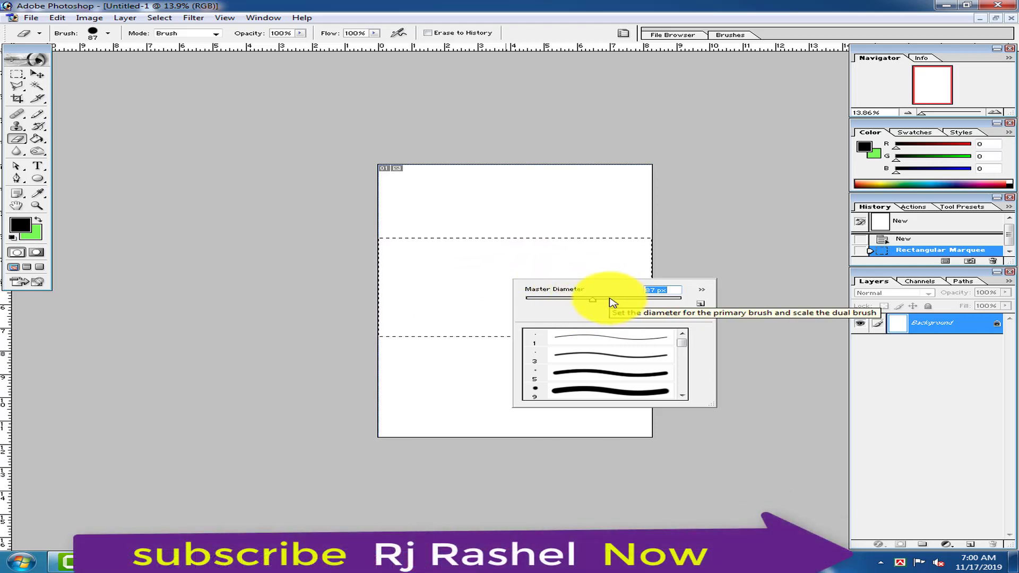
left_click(610, 299)
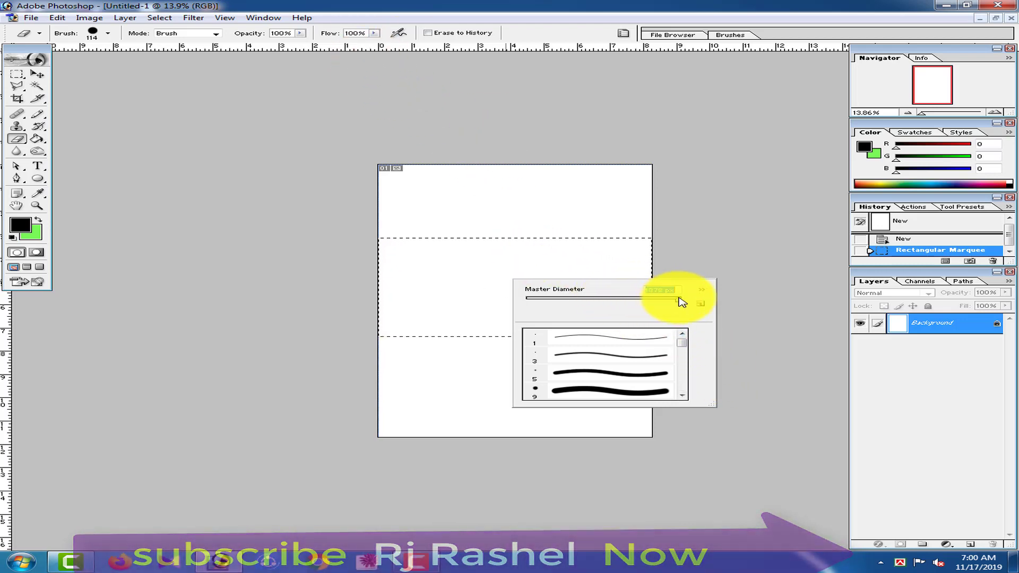
left_click_drag(681, 301, 680, 300)
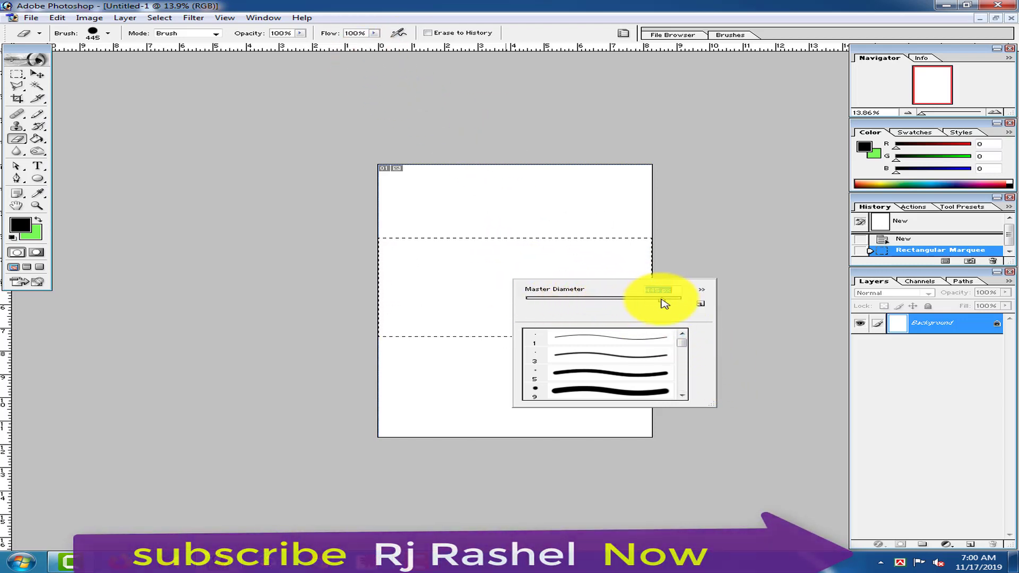
left_click(285, 35)
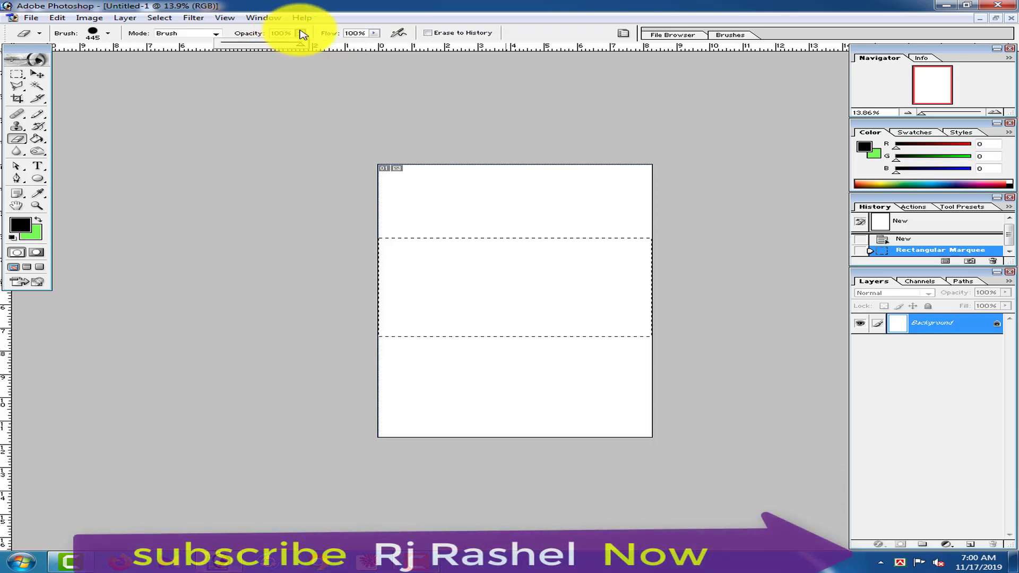
Step: Paint soft green eraser strokes across the band at 14%, then 7% opacity, with a 771 px brush
left_click_drag(285, 34, 237, 47)
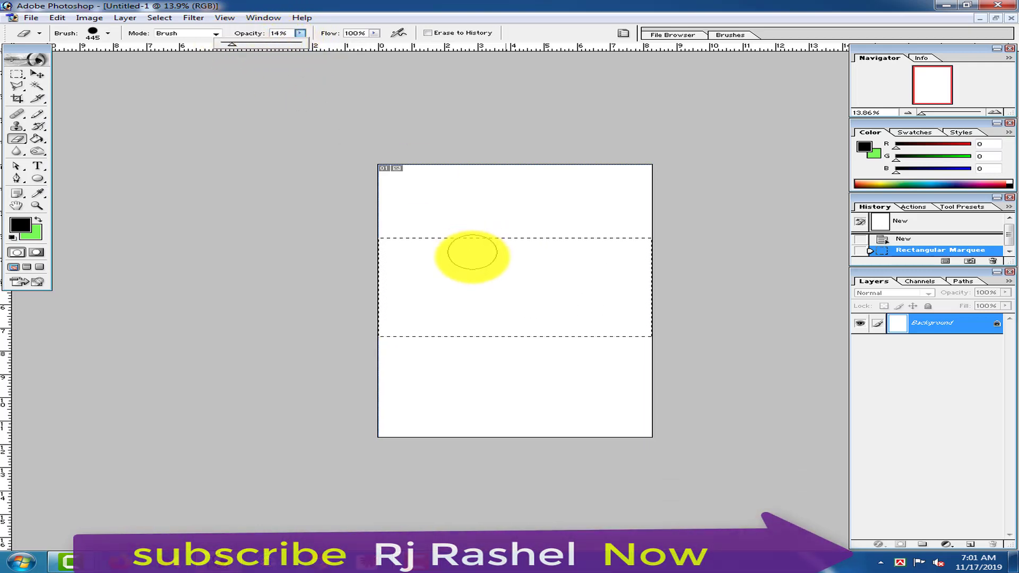
mouse_move(488, 276)
left_mouse_down()
mouse_move(534, 276)
mouse_move(440, 286)
mouse_move(550, 302)
left_mouse_up()
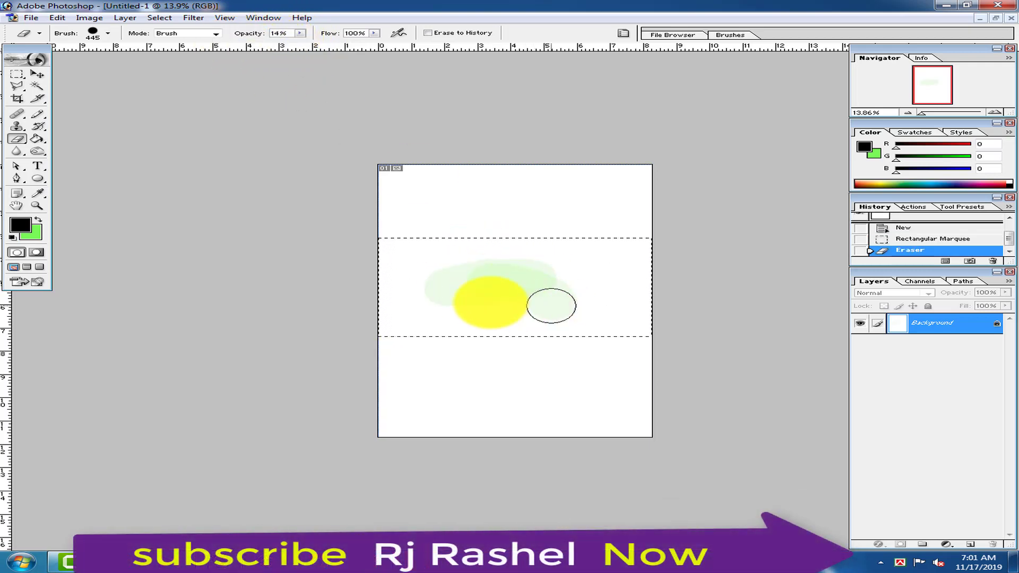
mouse_move(573, 265)
left_mouse_down()
mouse_move(449, 276)
mouse_move(553, 295)
mouse_move(439, 278)
mouse_move(637, 270)
left_mouse_up()
left_click(300, 33)
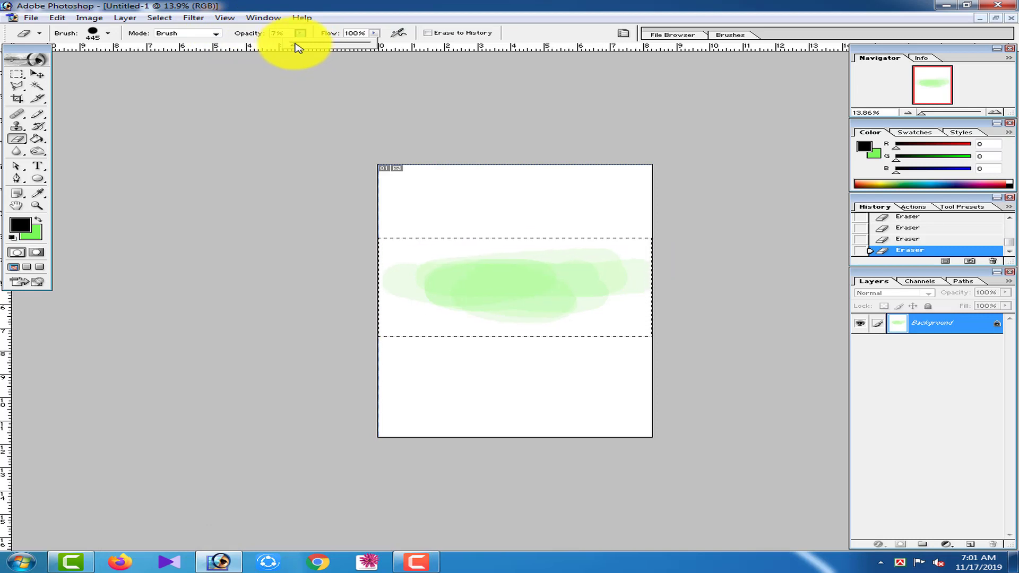
left_click(296, 48)
right_click(532, 289)
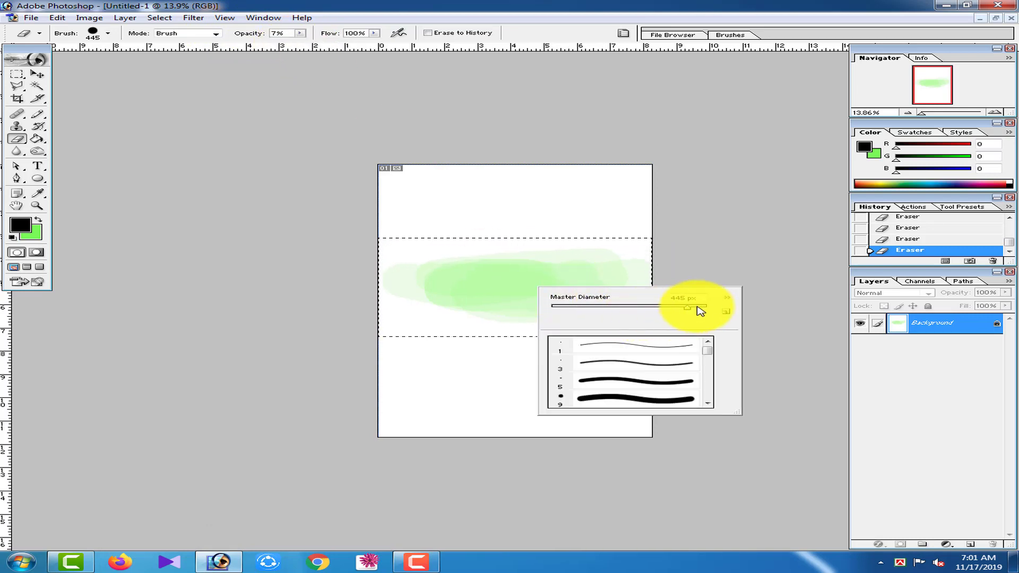
left_click_drag(699, 310, 705, 308)
key("Return")
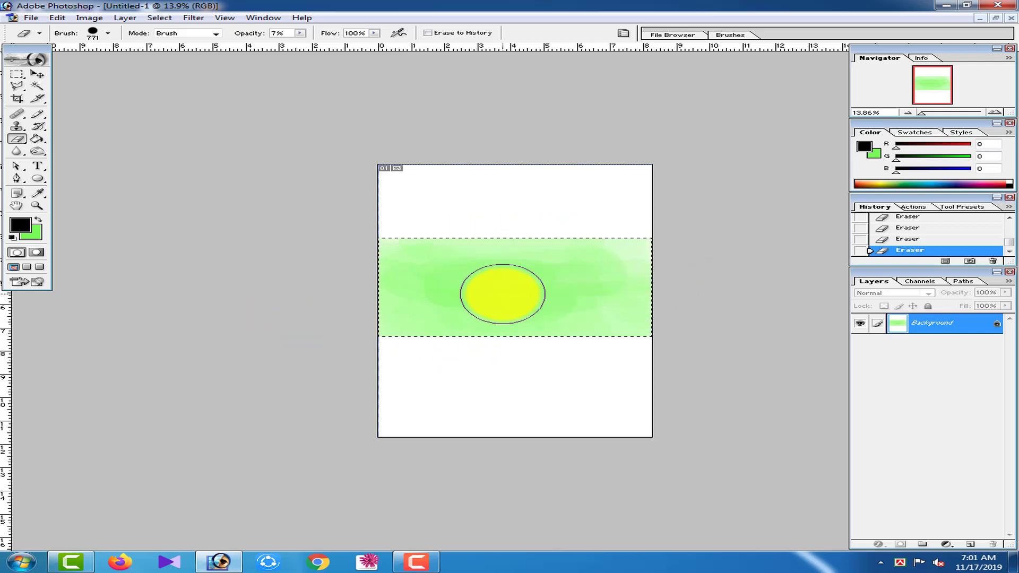
Step: Remove the selection around the middle band and return to the soft eraser
left_click(17, 99)
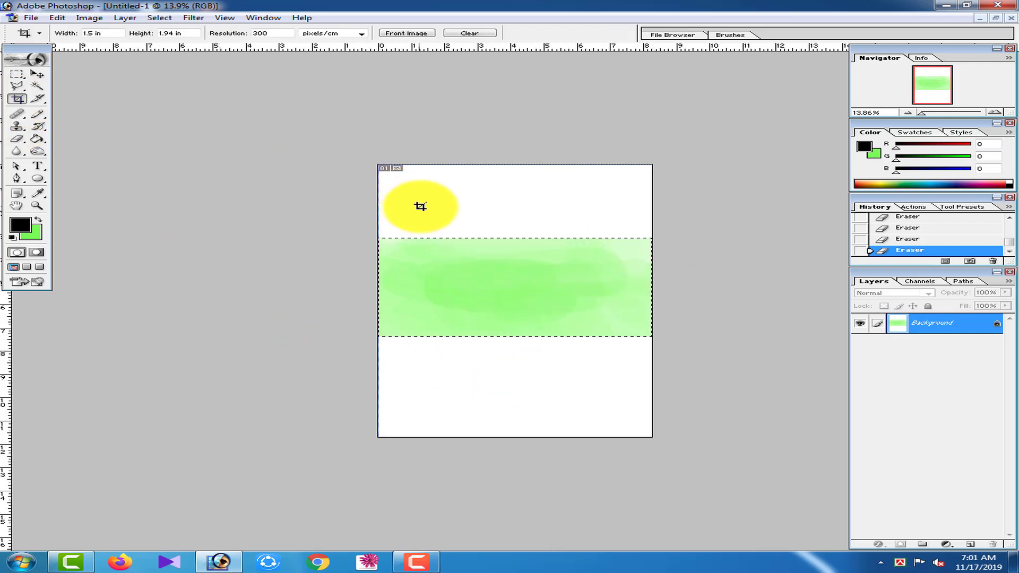
left_click(18, 86)
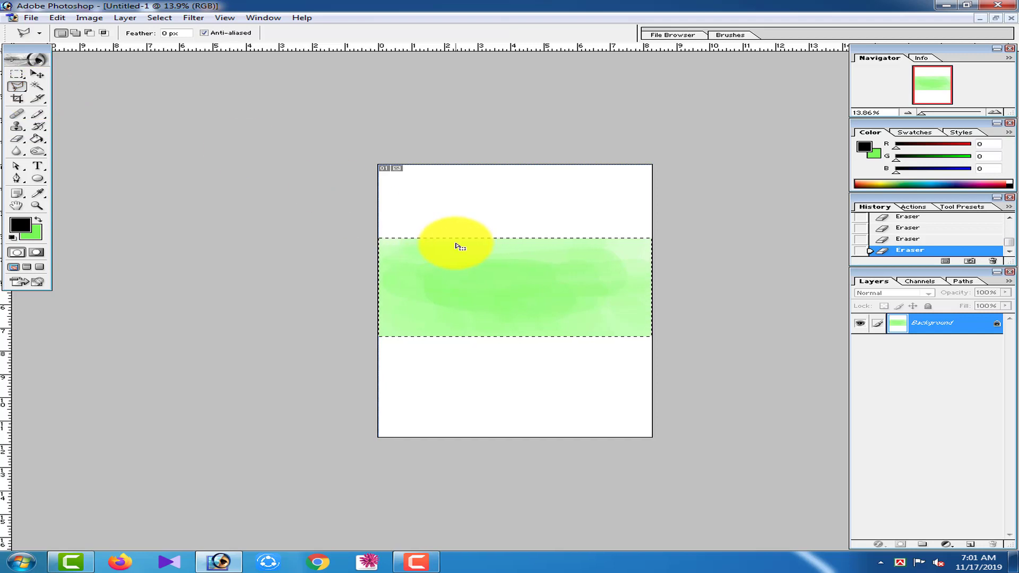
left_click_drag(457, 251, 457, 251)
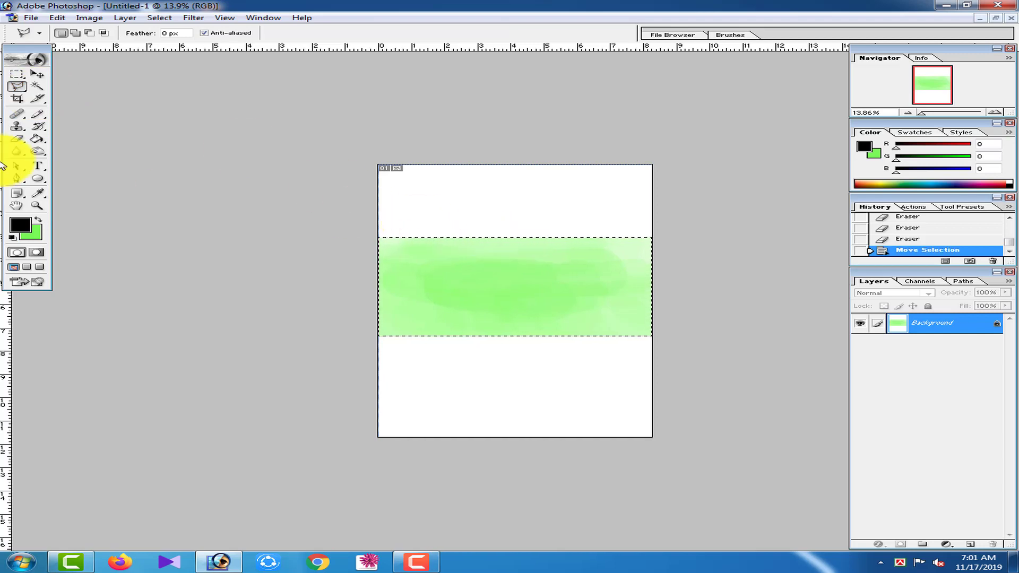
left_click(18, 99)
left_click(580, 234)
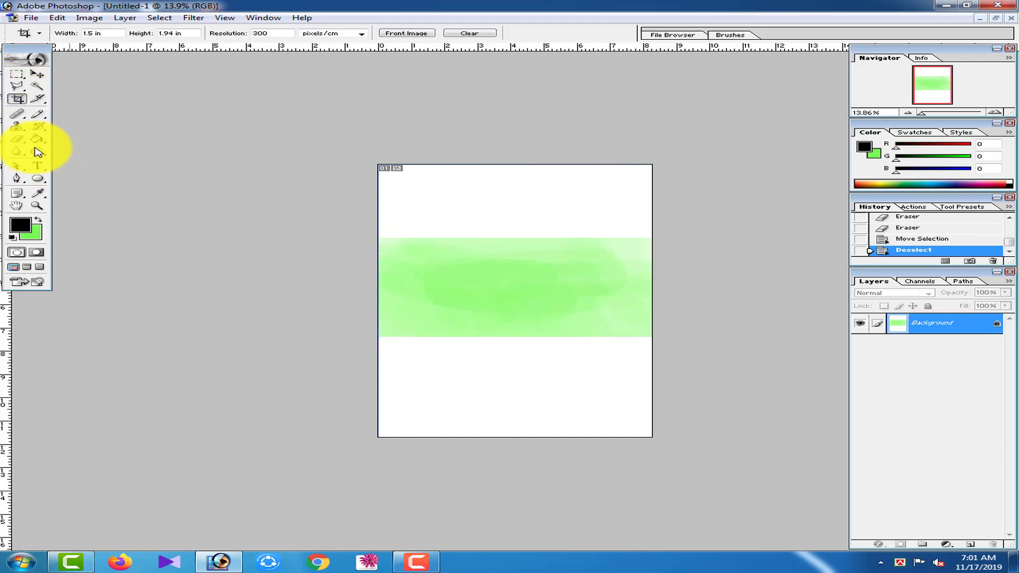
left_click(17, 140)
Step: Wash pale green over the white areas above and below the band
mouse_move(424, 307)
left_mouse_down()
mouse_move(371, 320)
mouse_move(485, 361)
mouse_move(559, 346)
left_mouse_up()
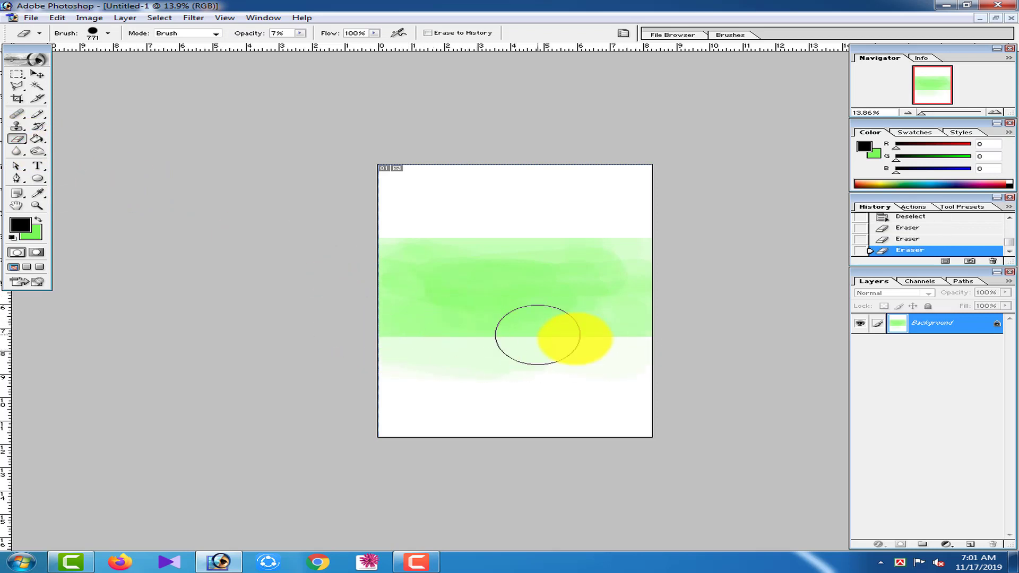
left_click_drag(475, 363, 602, 357)
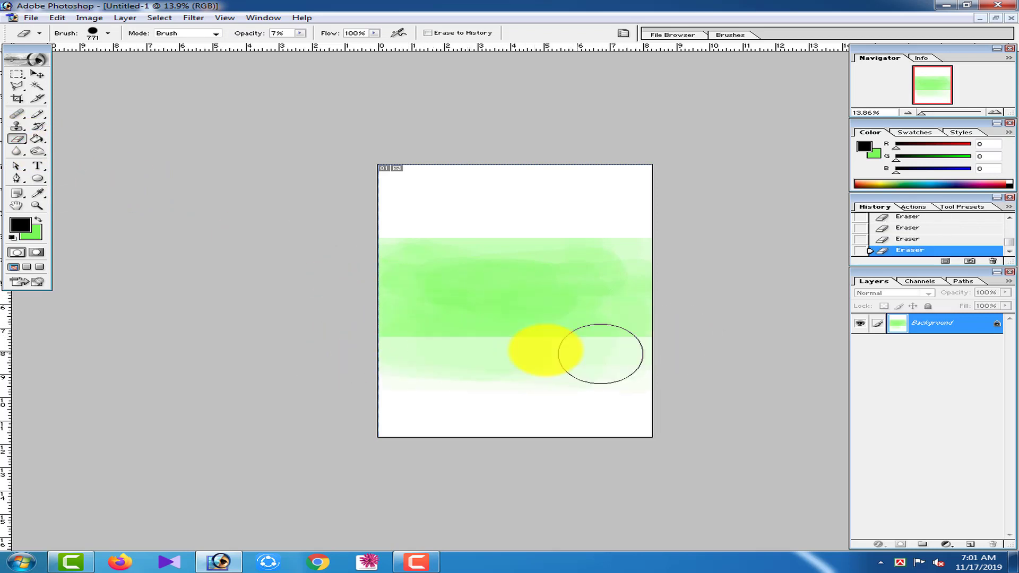
left_click_drag(549, 335, 446, 205)
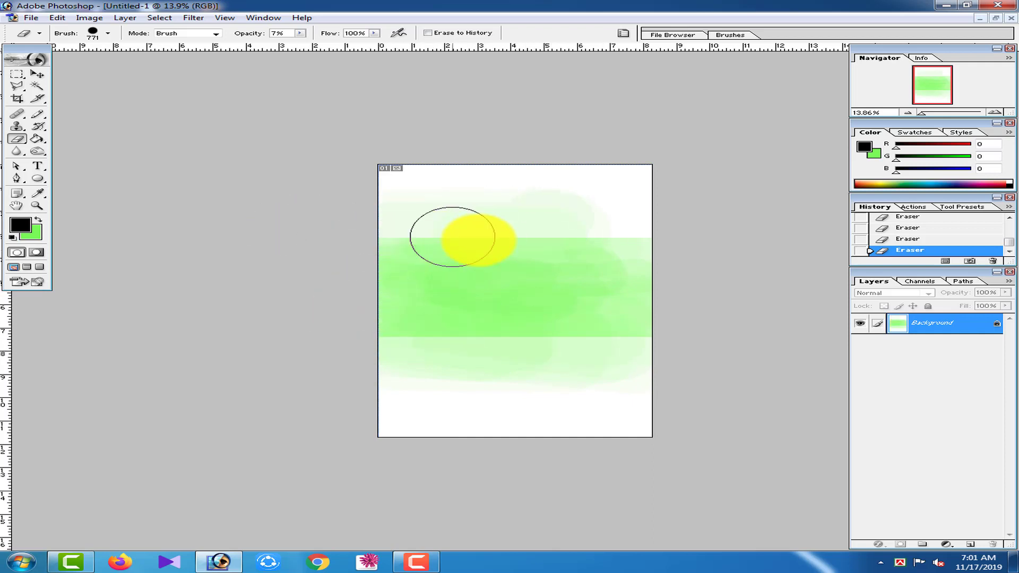
left_click_drag(466, 353, 610, 336)
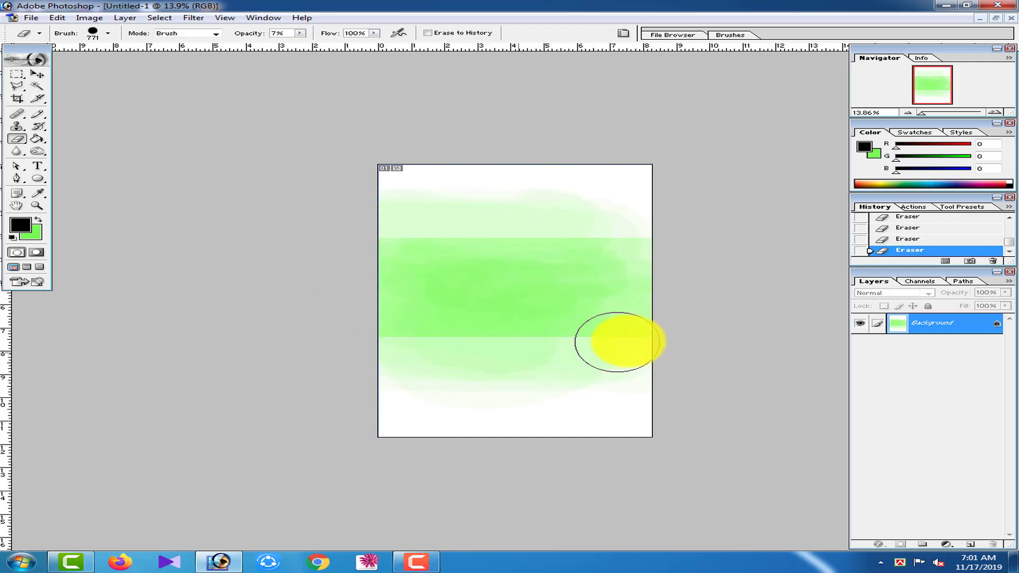
mouse_move(500, 240)
left_mouse_down()
mouse_move(518, 401)
mouse_move(398, 336)
mouse_move(455, 336)
mouse_move(500, 215)
mouse_move(654, 216)
mouse_move(539, 350)
mouse_move(612, 257)
mouse_move(637, 247)
mouse_move(561, 357)
mouse_move(671, 343)
mouse_move(470, 327)
mouse_move(399, 335)
mouse_move(423, 371)
mouse_move(266, 303)
mouse_move(416, 336)
mouse_move(481, 338)
left_mouse_up()
Step: Resize the eraser brush to 43, 77, then 97 px while zooming in and back to fit
right_click(493, 333)
left_click_drag(568, 352, 533, 355)
left_click(484, 329)
right_click(462, 334)
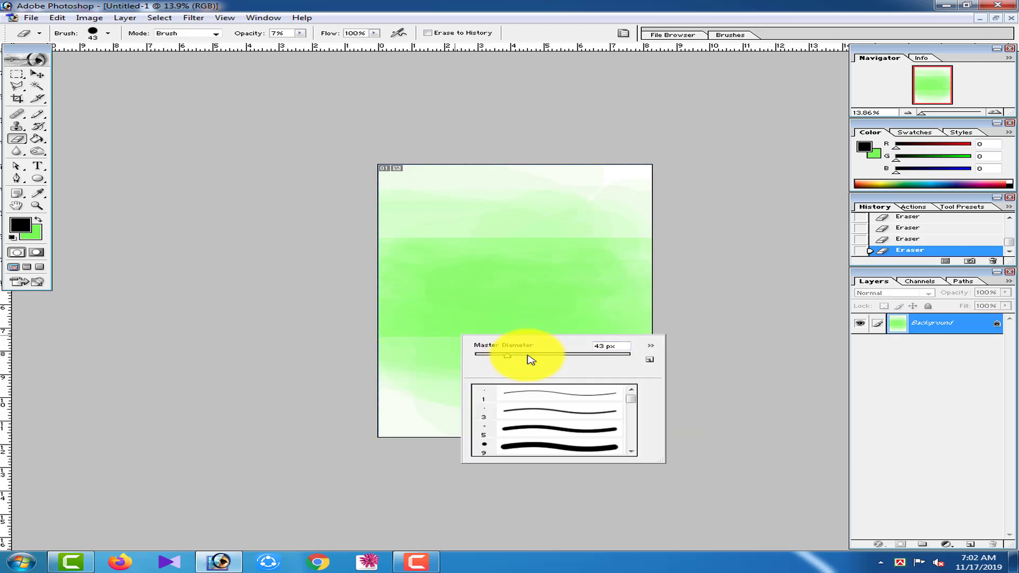
left_click(451, 337)
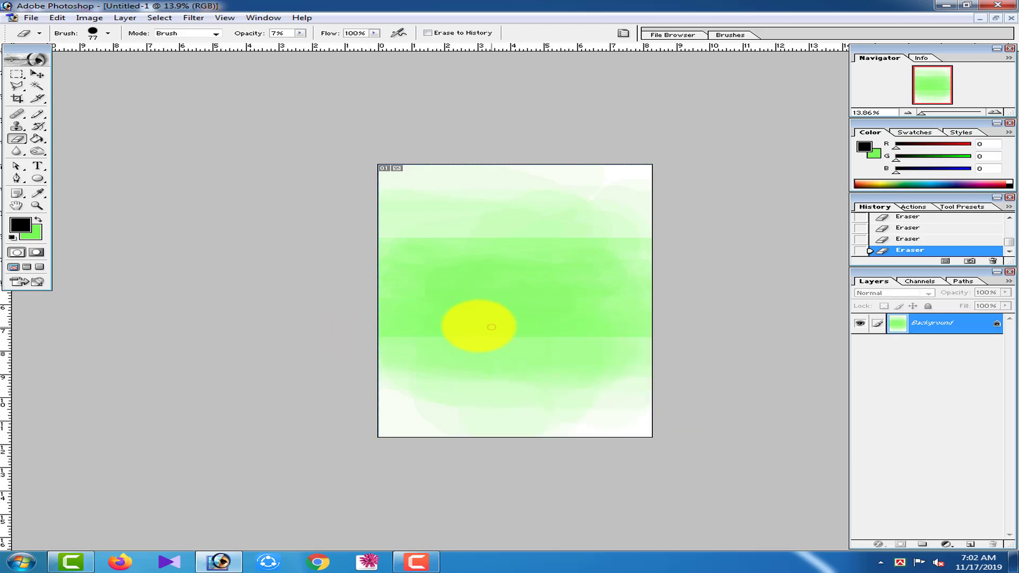
key("ctrl+plus")
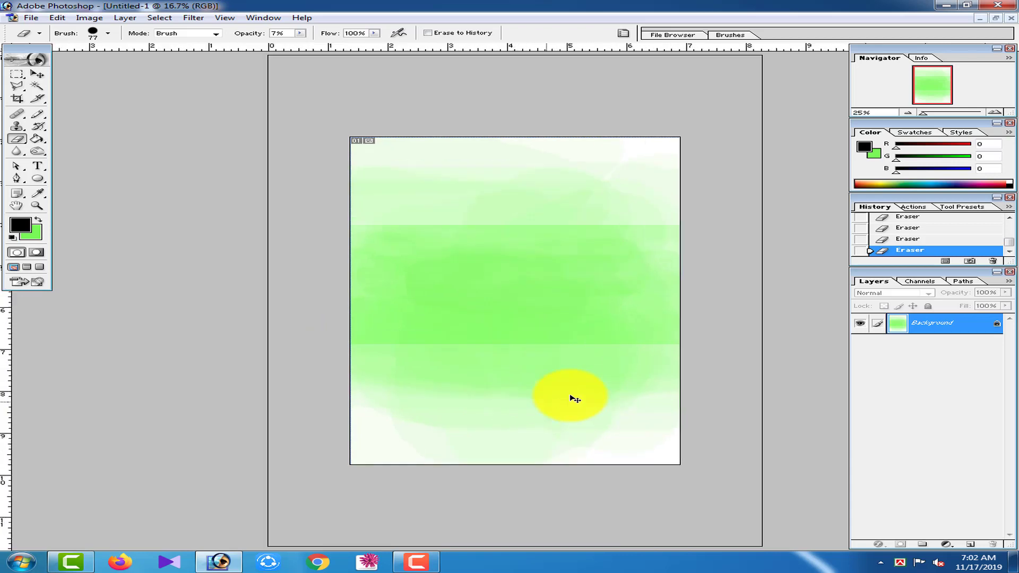
key("ctrl+plus")
right_click(546, 378)
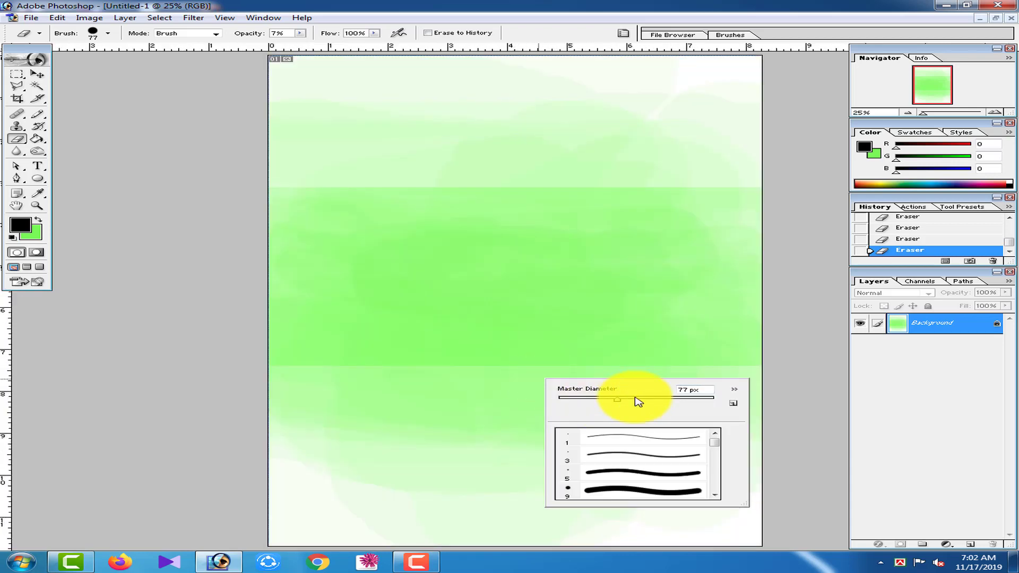
left_click_drag(638, 401, 642, 401)
left_click(366, 366)
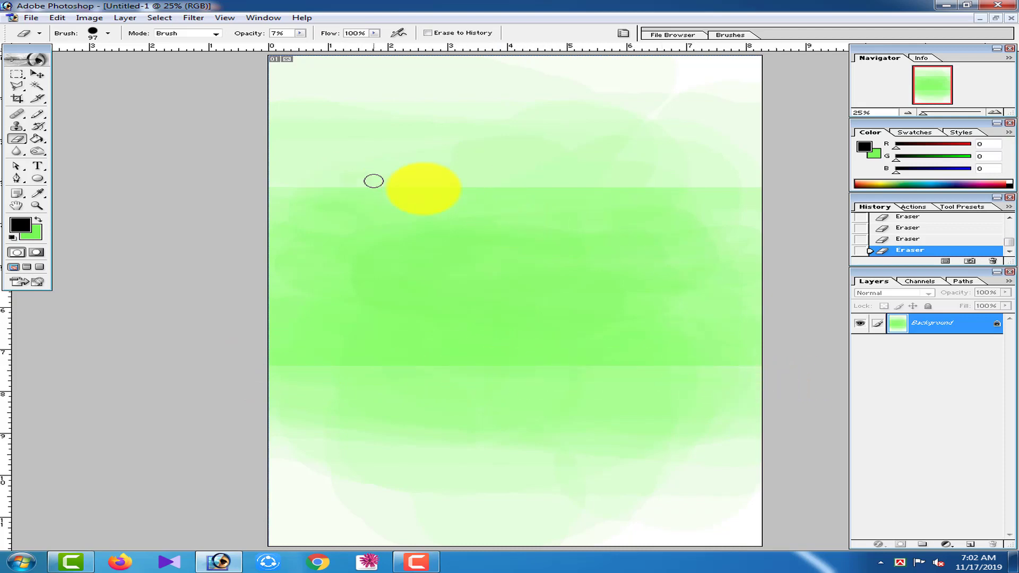
key("ctrl+minus")
key("ctrl+0")
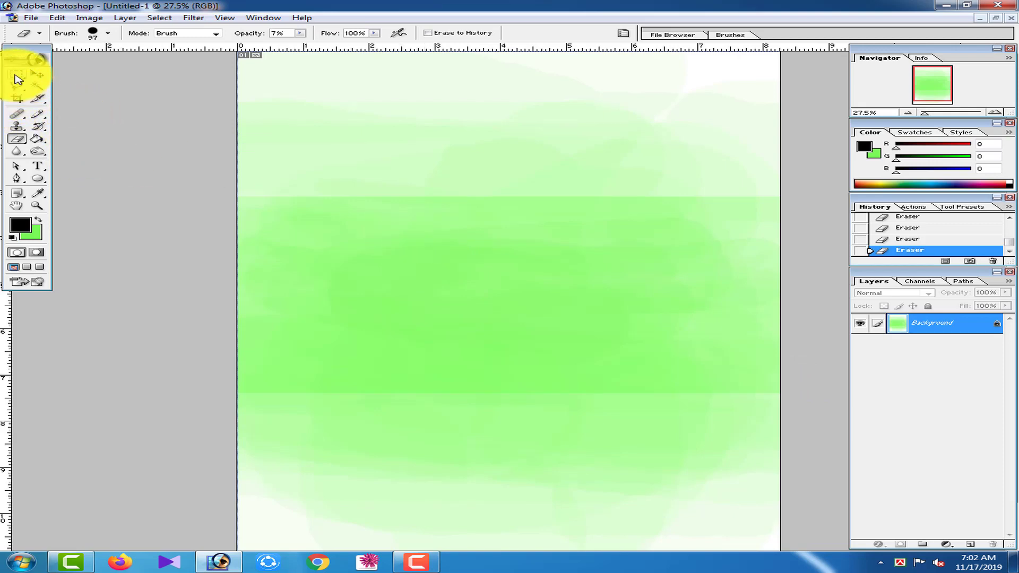
Step: Set the background colour to bright purple and fill a strip across the page top with it
left_click(15, 74)
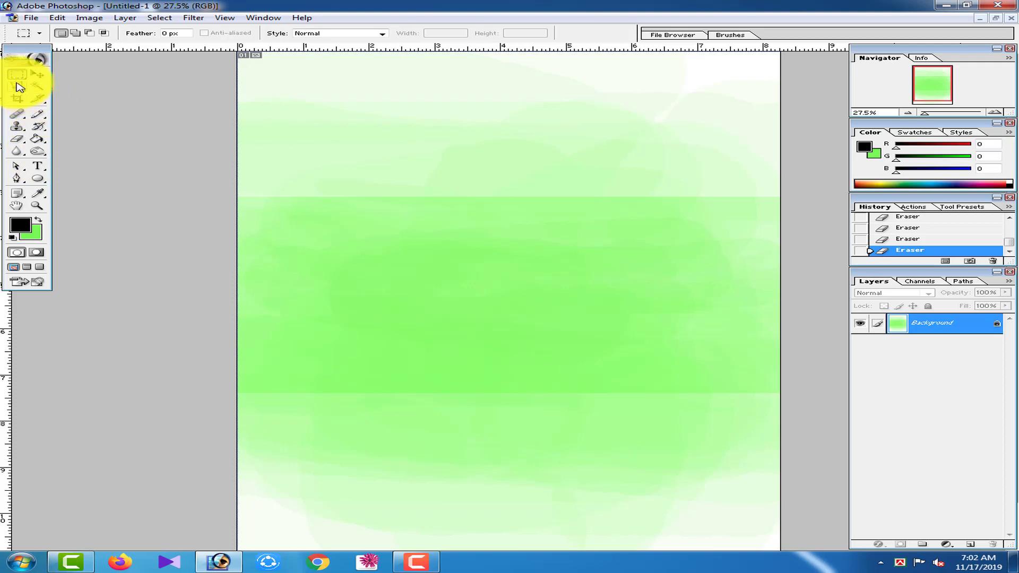
left_click(41, 222)
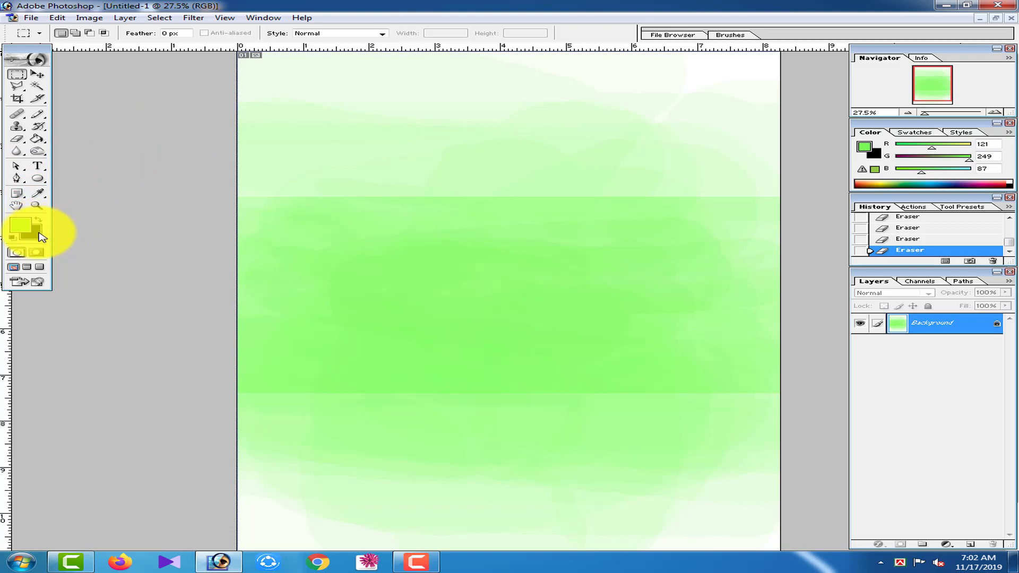
left_click(41, 239)
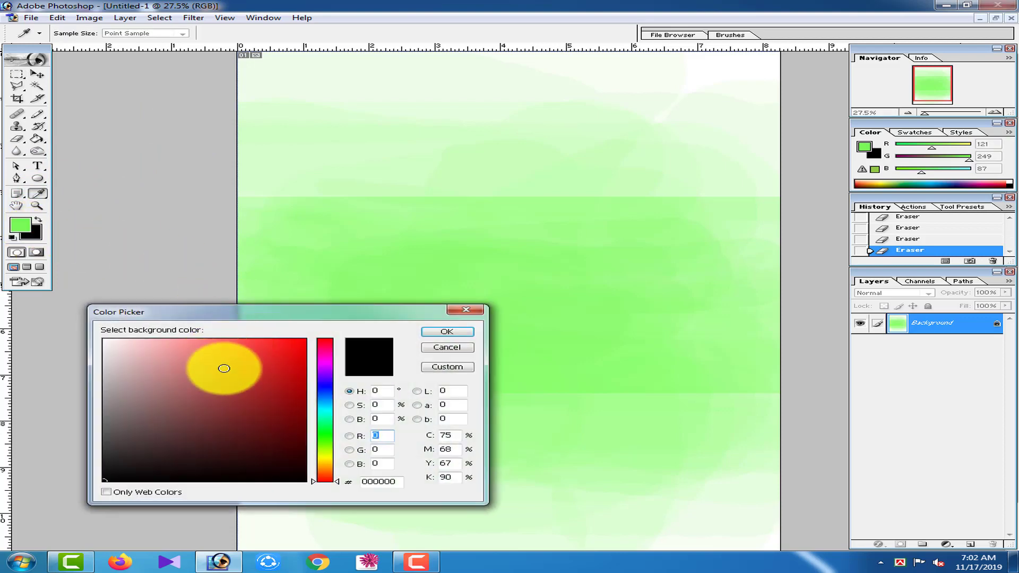
left_click(325, 367)
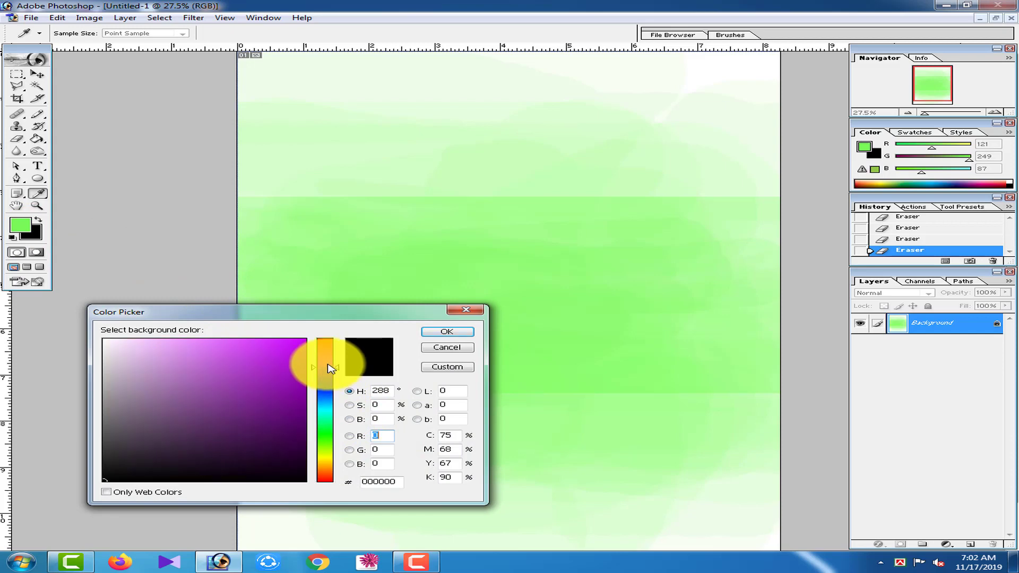
left_click(235, 342)
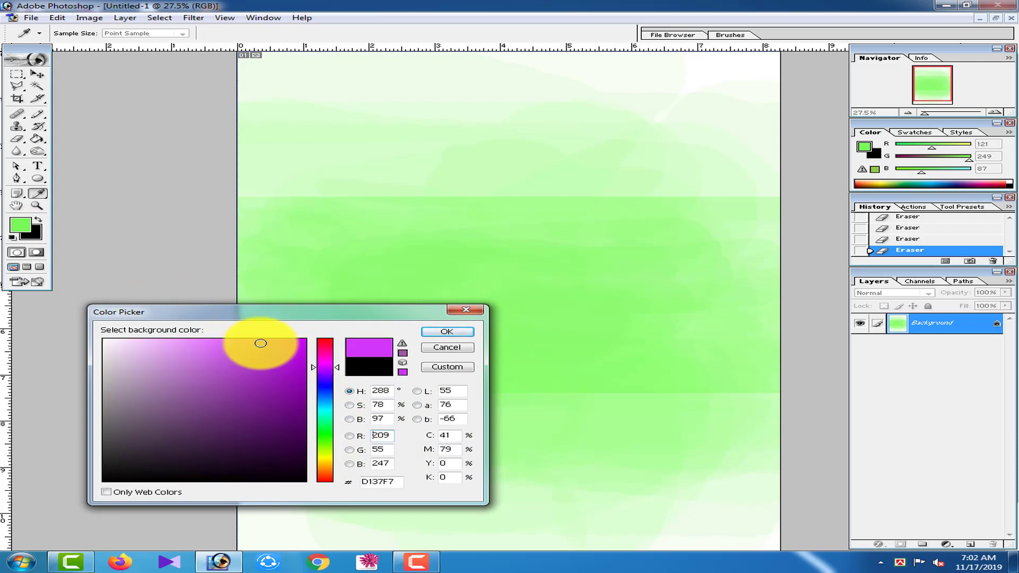
left_click(447, 331)
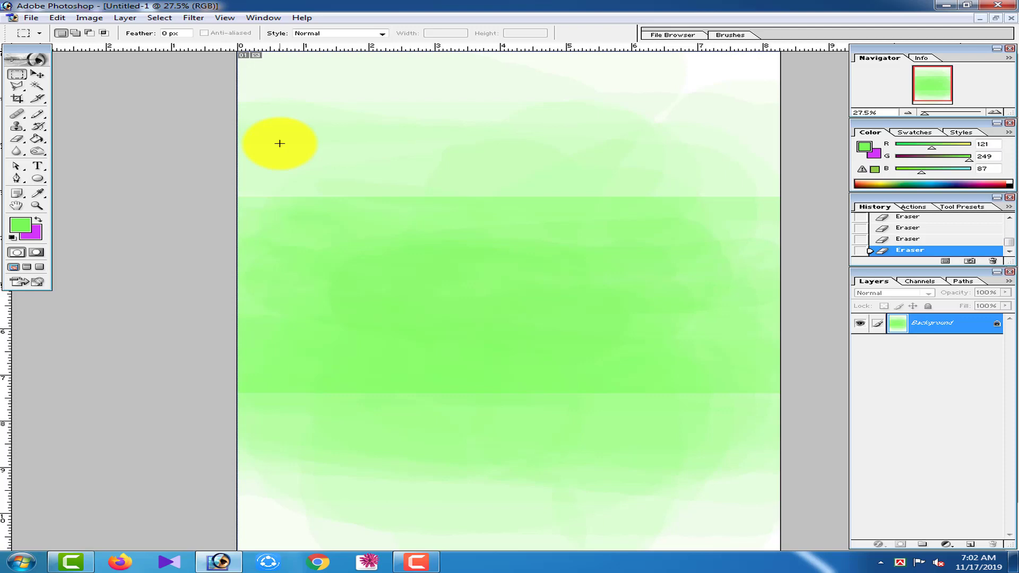
key("ctrl+minus")
key("ctrl+minus")
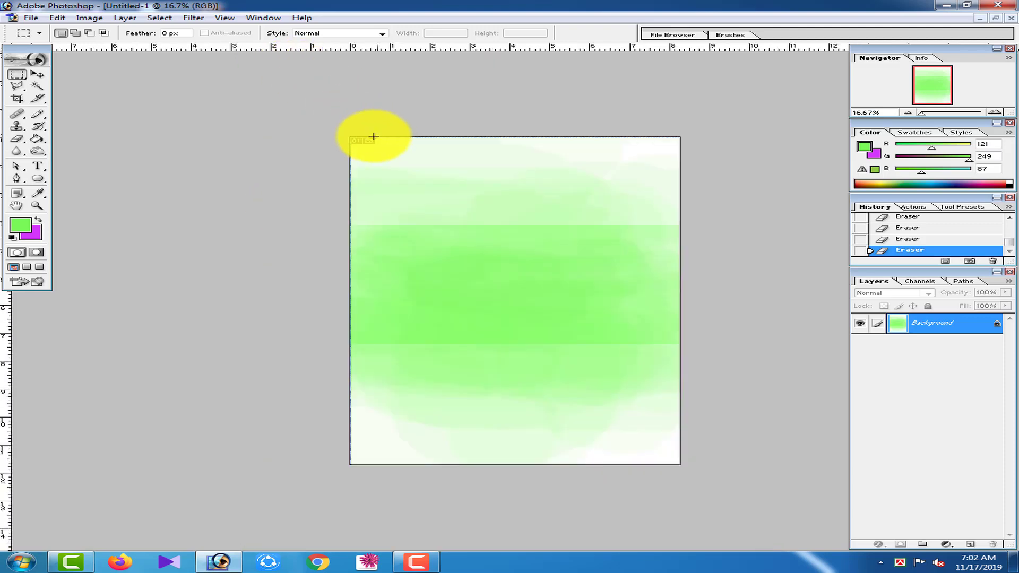
left_click_drag(345, 129, 692, 211)
key("Delete")
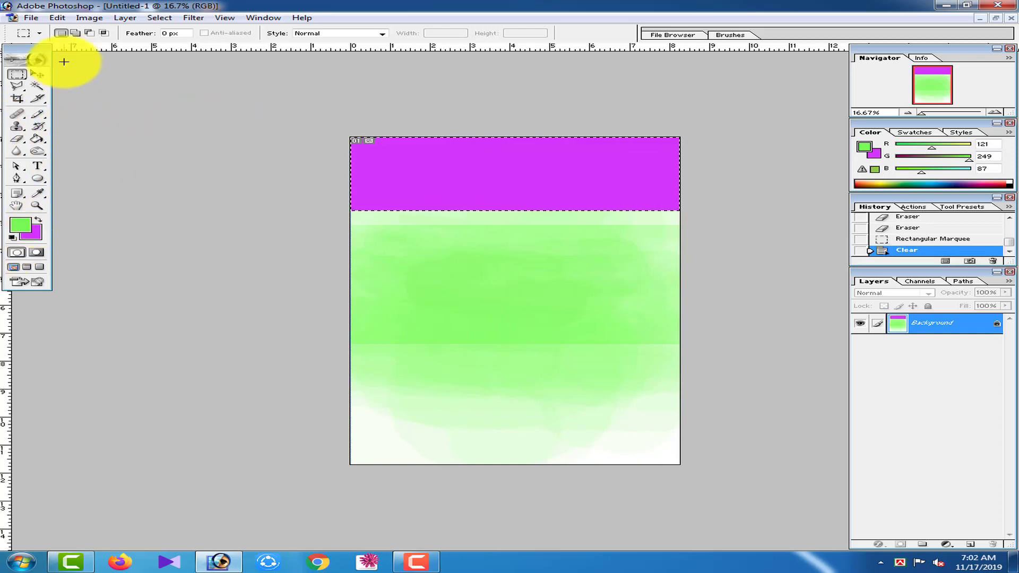
Step: Change the background colour to light blue A4D2FC and refill the top band with it
left_click(35, 234)
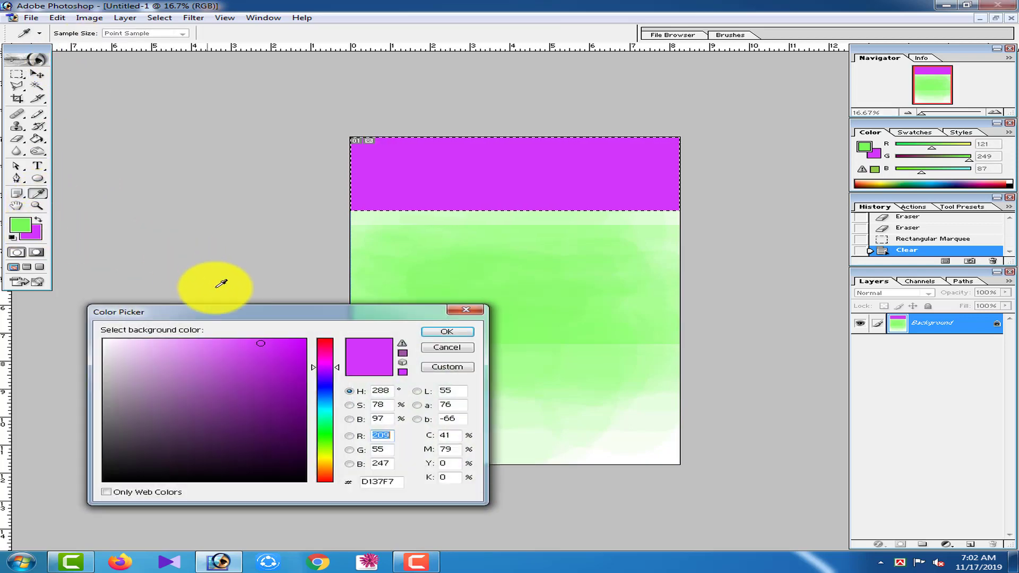
left_click(179, 343)
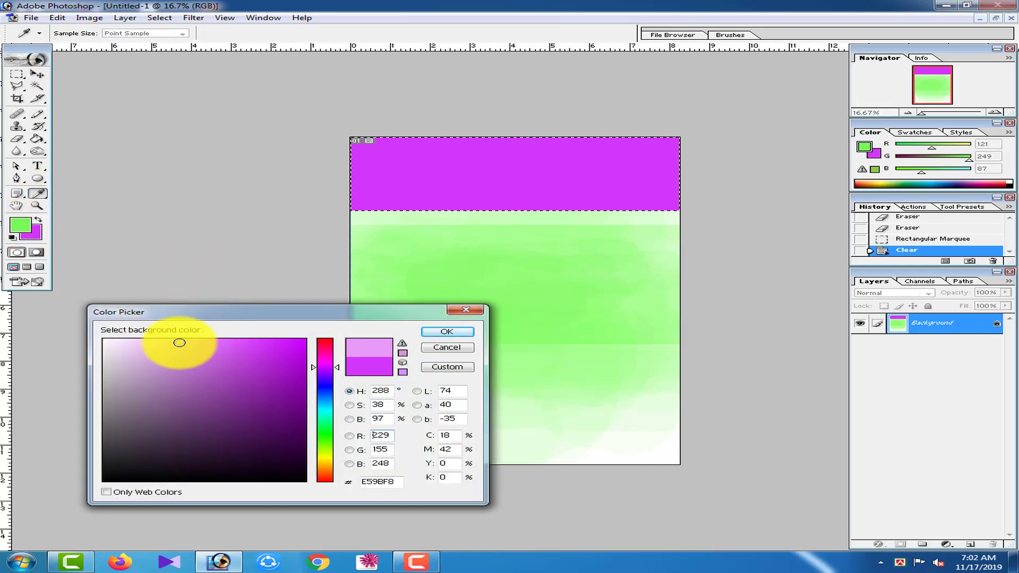
left_click(174, 341)
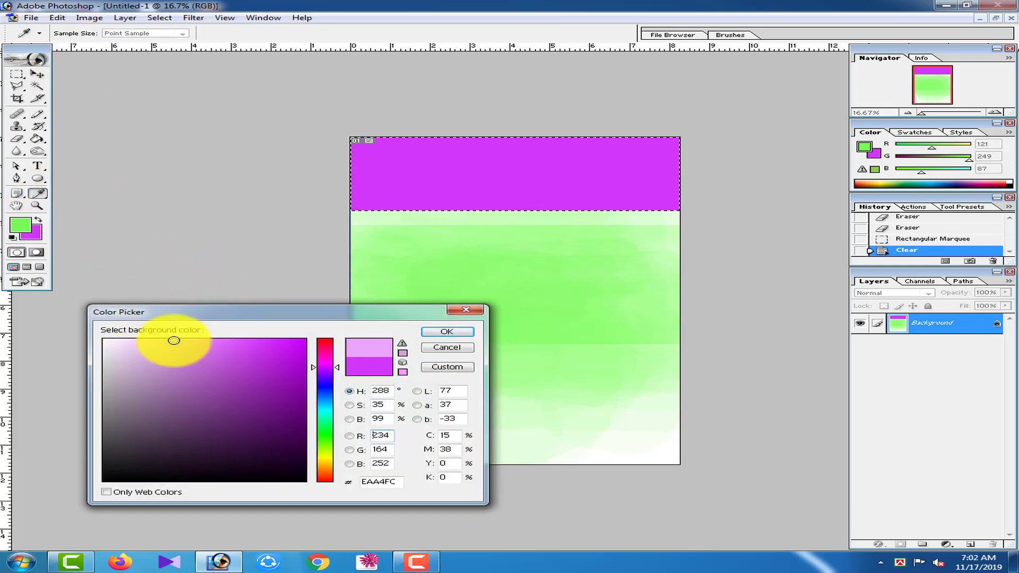
left_click(327, 398)
left_click(461, 332)
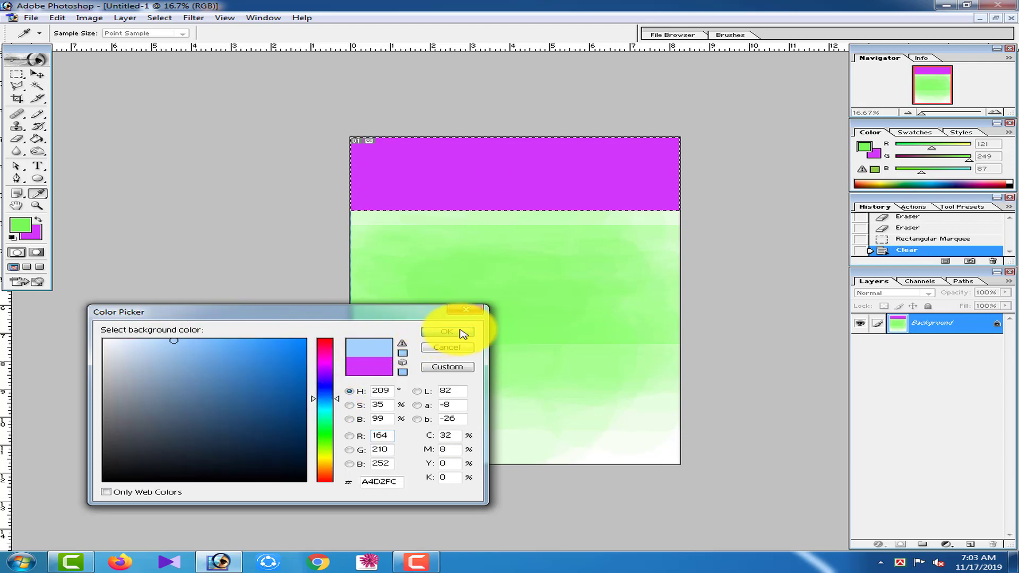
key("m")
key("Delete")
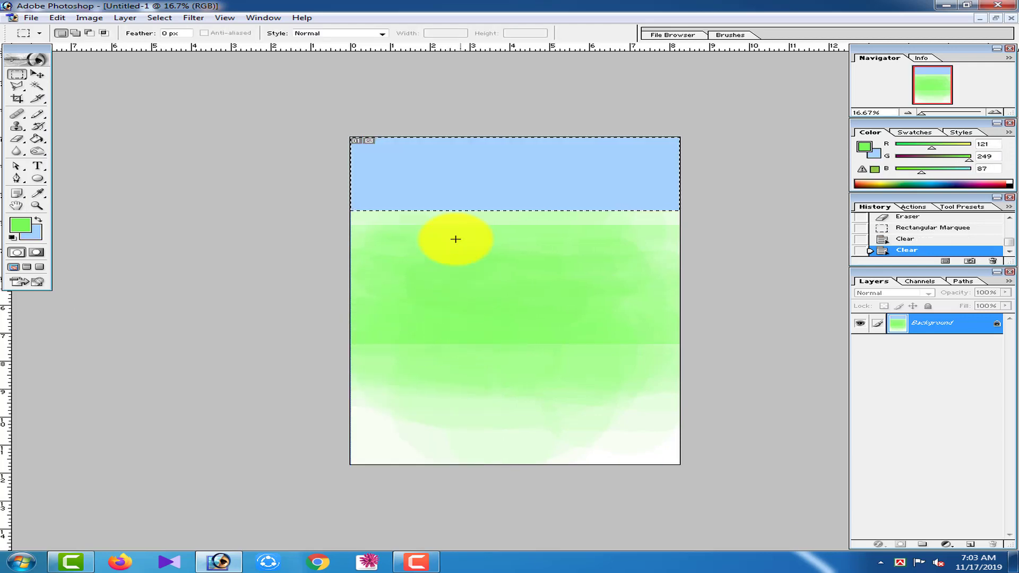
Step: Deselect the top band and zoom so the whole page fits the window
left_click(17, 98)
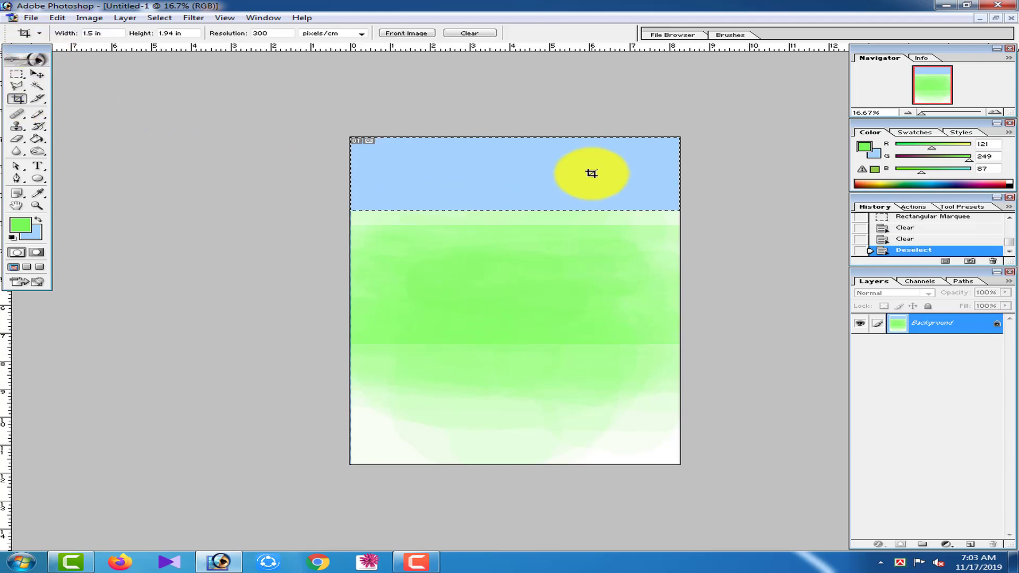
key("ctrl+0")
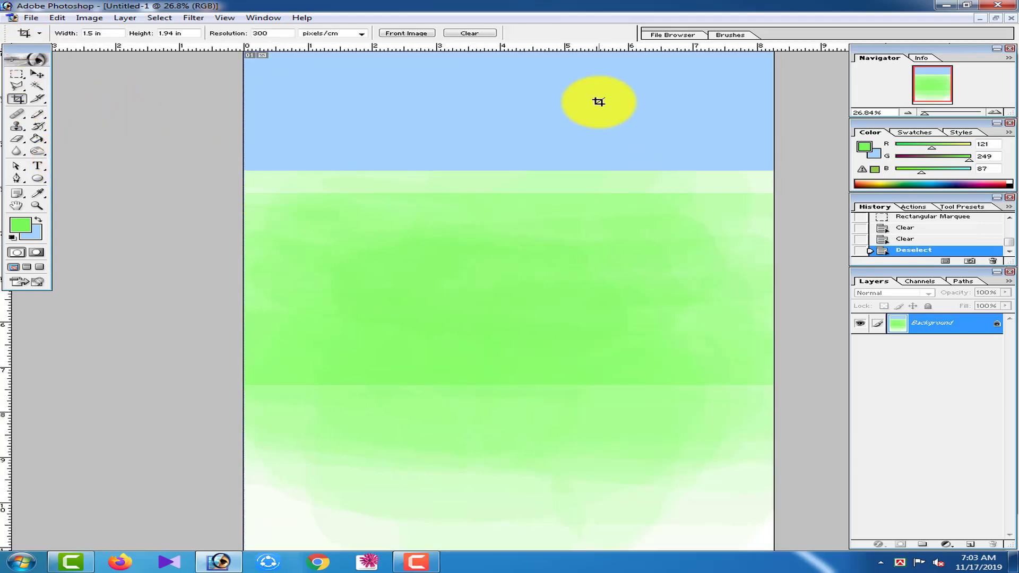
key("ctrl+plus")
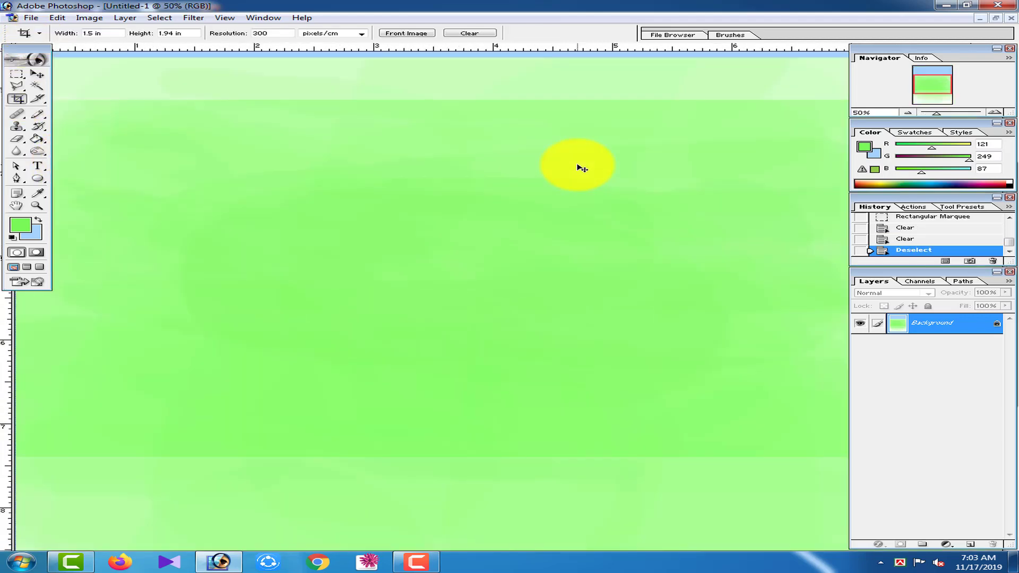
key("ctrl+minus")
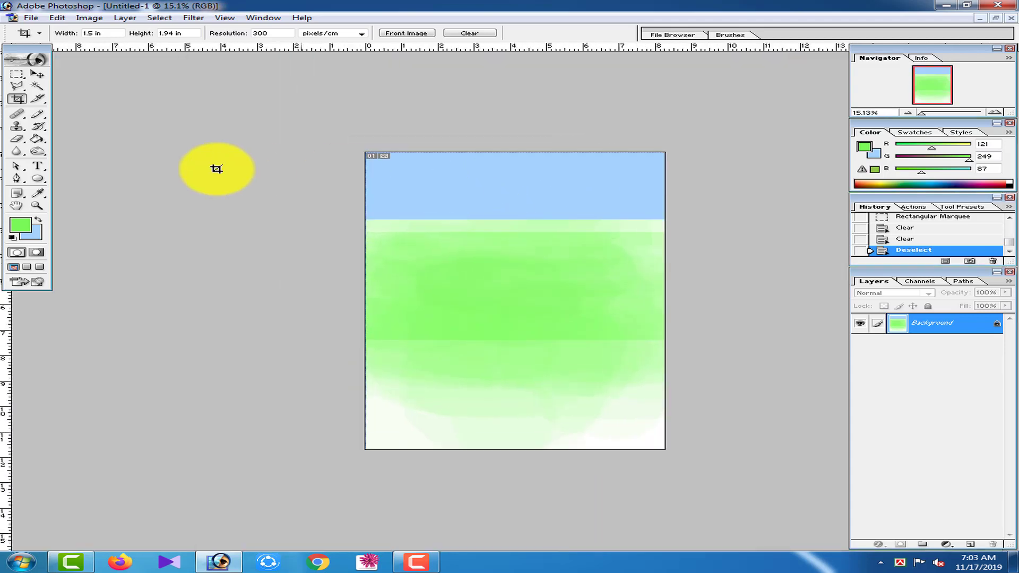
left_click(17, 74)
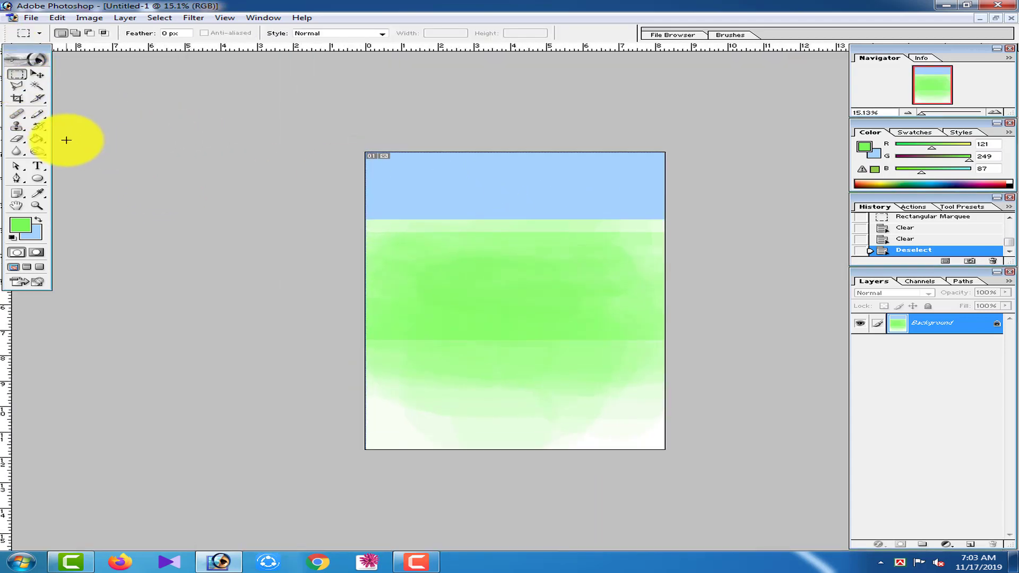
Step: Start a text layer in the blue band's top-left with 30 pt SutonnyMJ text in near-black 010300
left_click(38, 165)
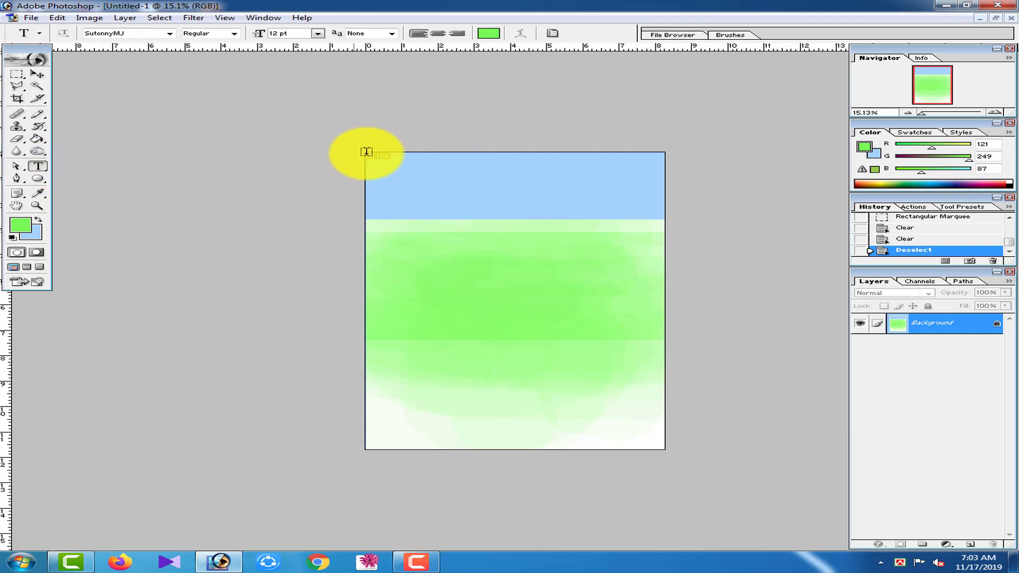
left_click(377, 178)
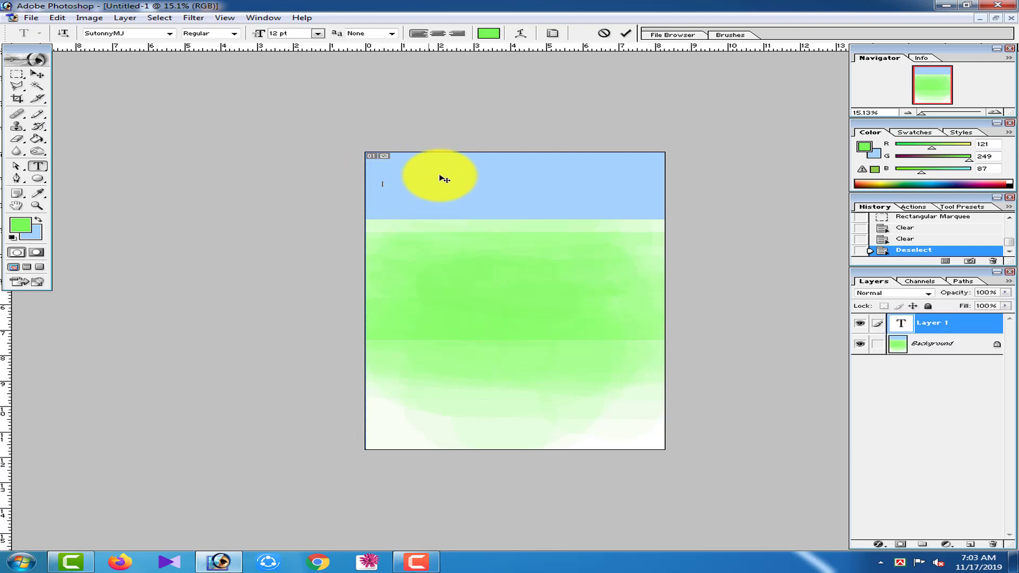
left_click(318, 33)
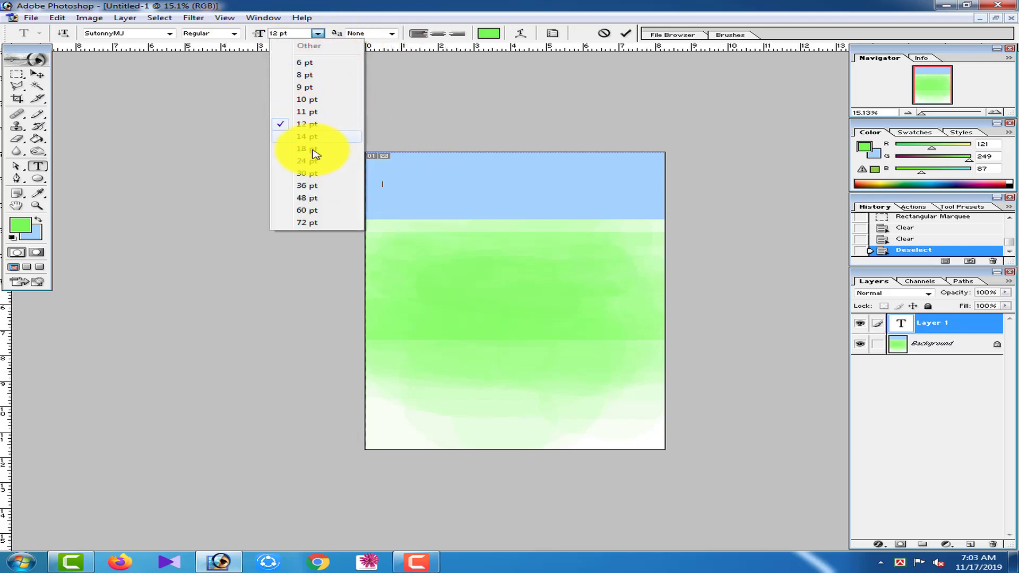
left_click(313, 173)
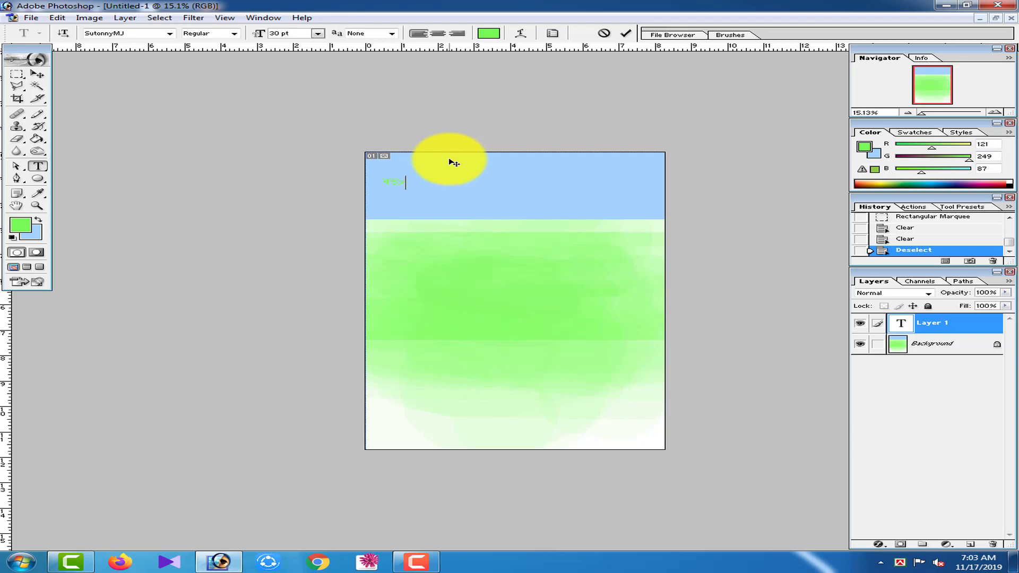
left_click(489, 33)
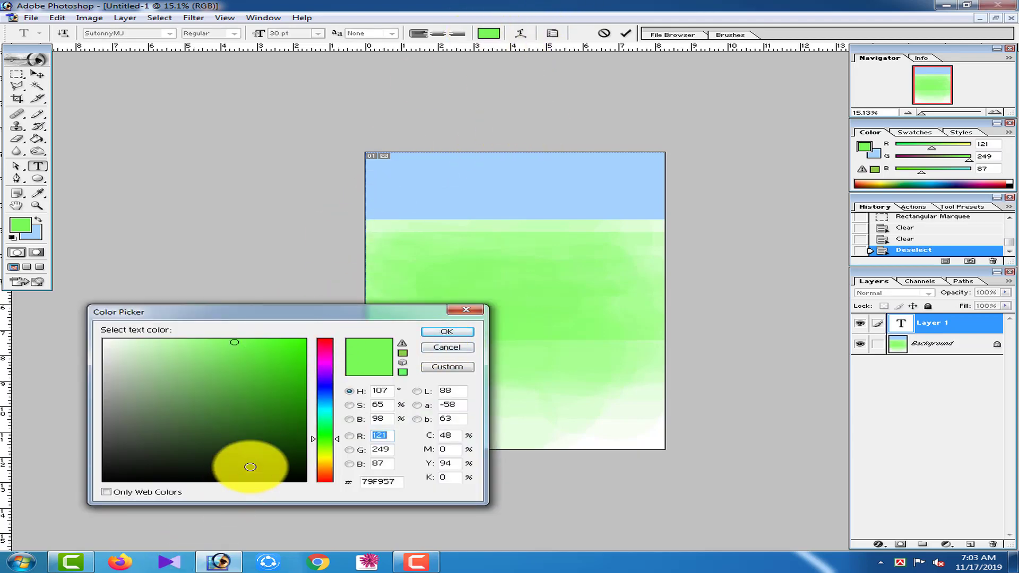
left_click(303, 480)
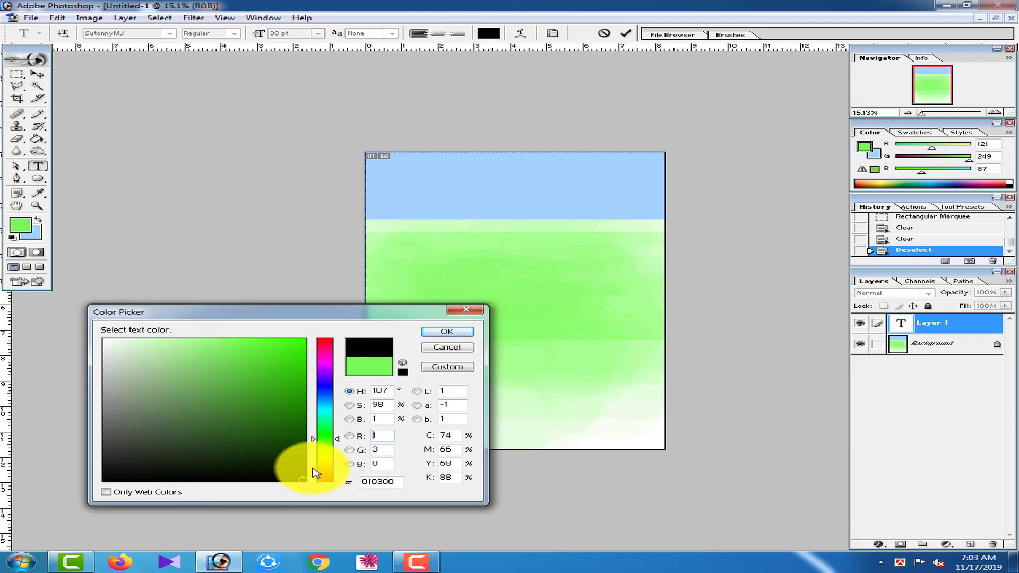
left_click(446, 334)
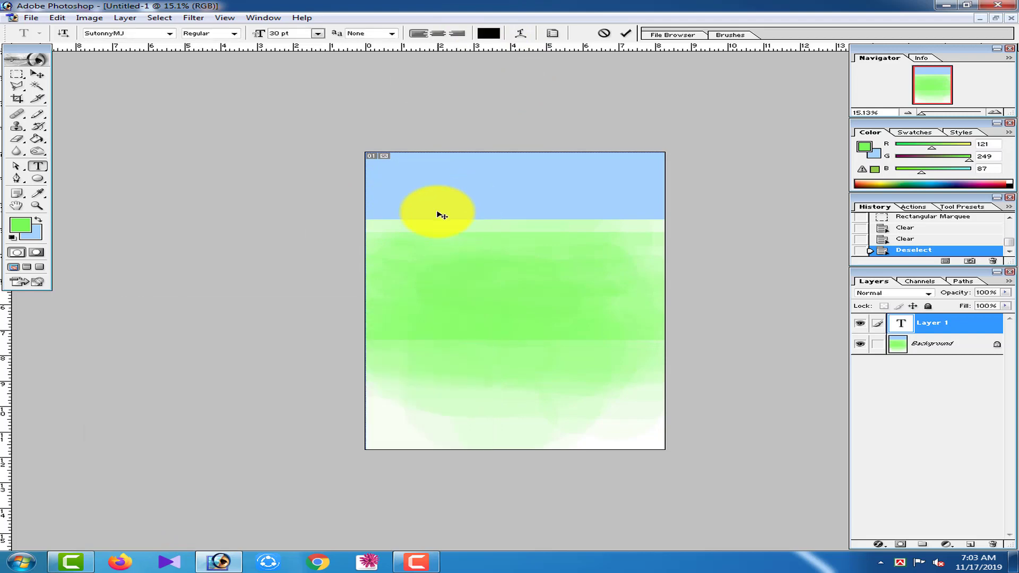
Step: Begin the Bengali title 'ড', fixing typos, and move the text to the band's top-left
type("ড")
key("BackSpace")
key("BackSpace")
type("ধ")
key("BackSpace")
type("ডা.")
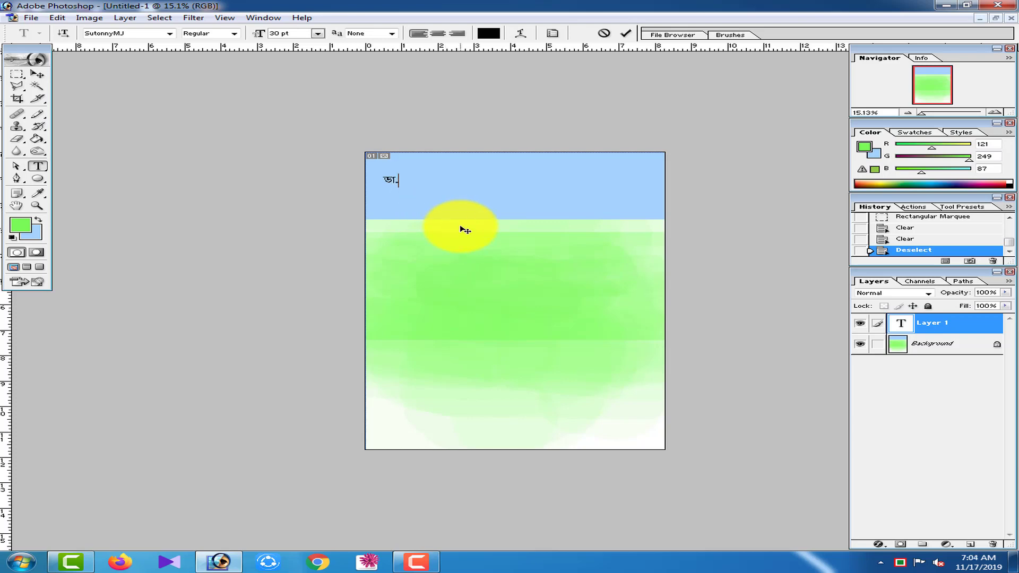
left_click_drag(462, 237, 457, 225)
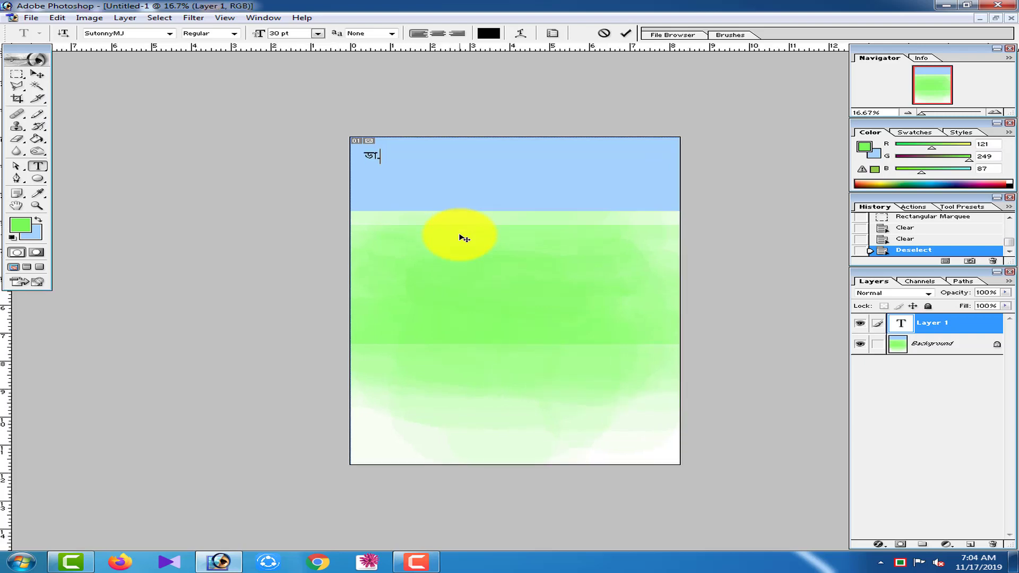
key("ctrl+plus")
key("ctrl+plus")
key("ctrl+plus")
scroll(403, 243, "up", 3)
left_click_drag(403, 243, 402, 235)
Step: Type the doctor's name in Bengali, remove an extra letter, and start a second line
type("মে")
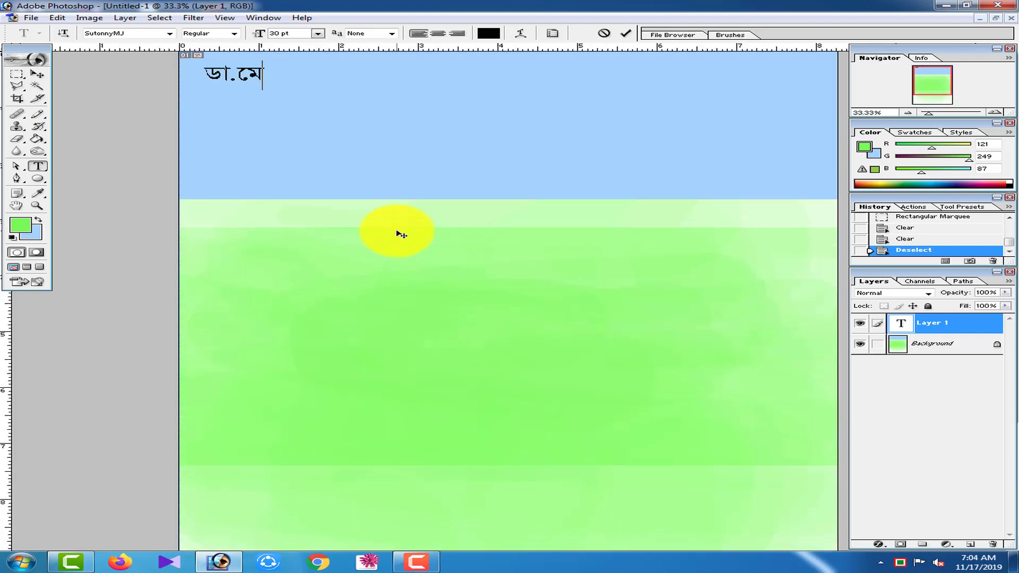
type("াঃ ")
type("জা")
type("হি")
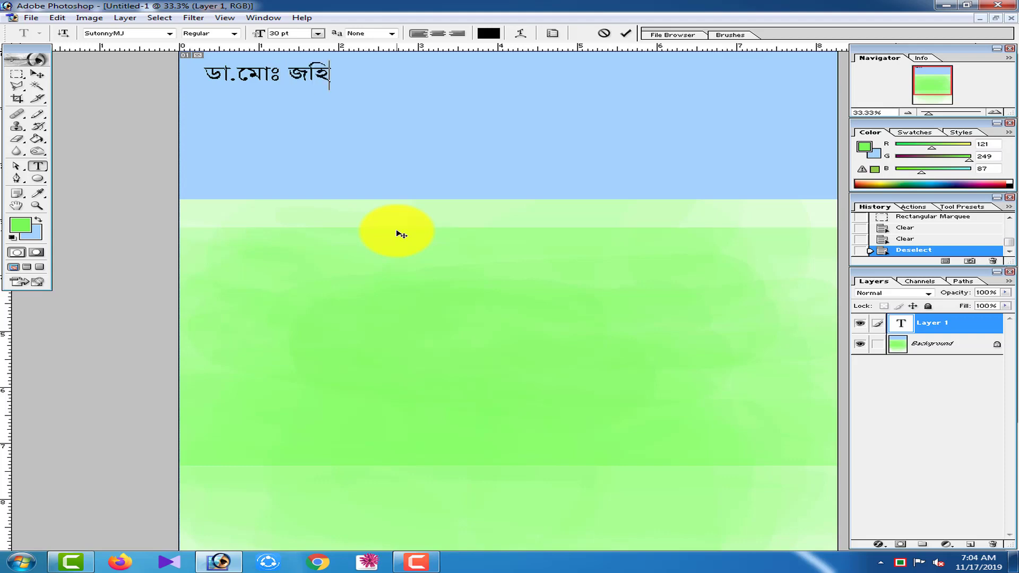
type("র হো")
type("েসনর")
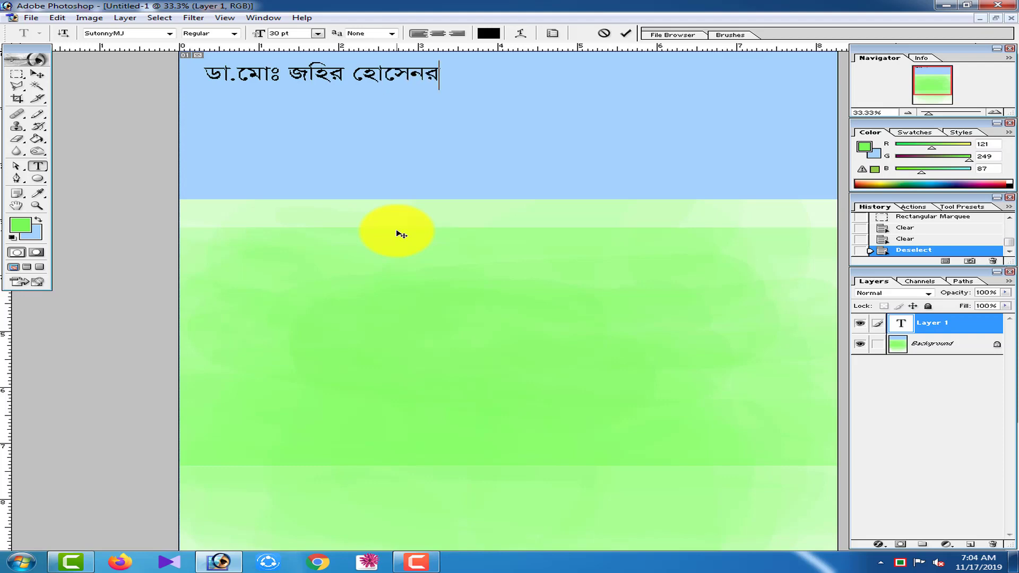
key("BackSpace")
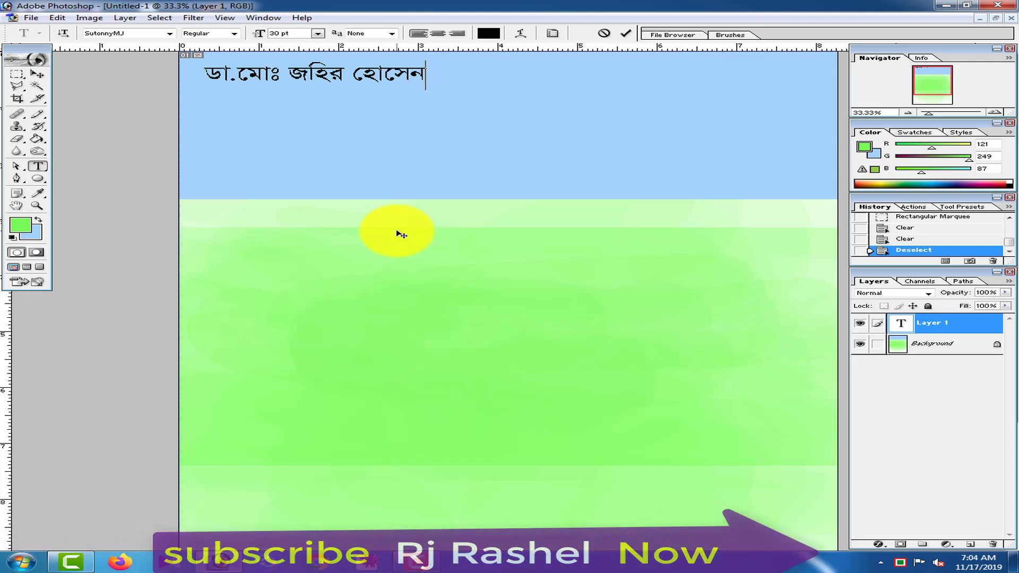
key("Return")
Step: Type the MBBS abbreviation on the second line and fix its periods and commas
type("এ")
type("মবি,বি")
type("ব,")
type("িব")
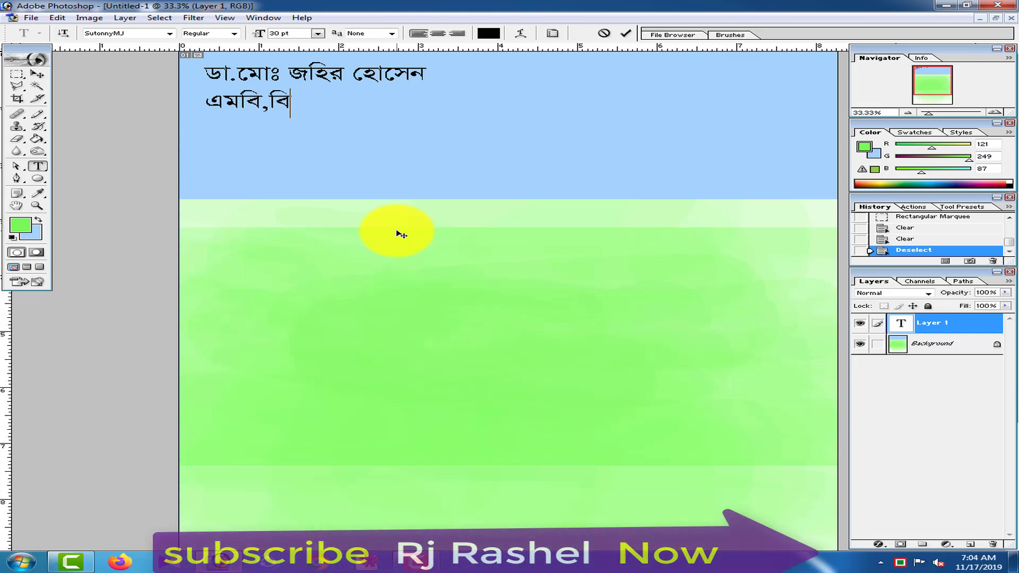
type("ে")
key("BackSpace")
type("এ")
key("BackSpace")
type(".এ")
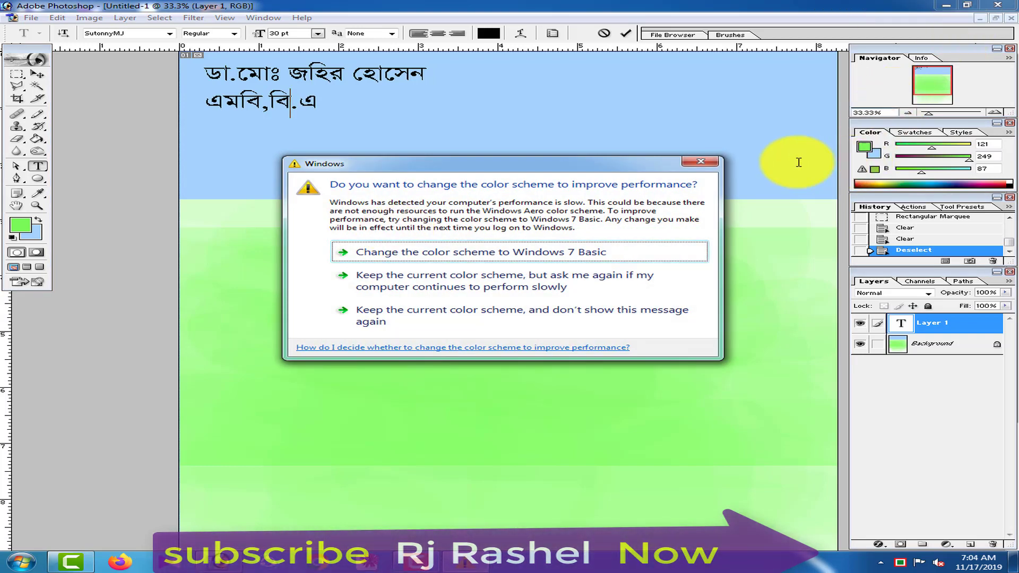
left_click(700, 161)
key("Left")
key("Left")
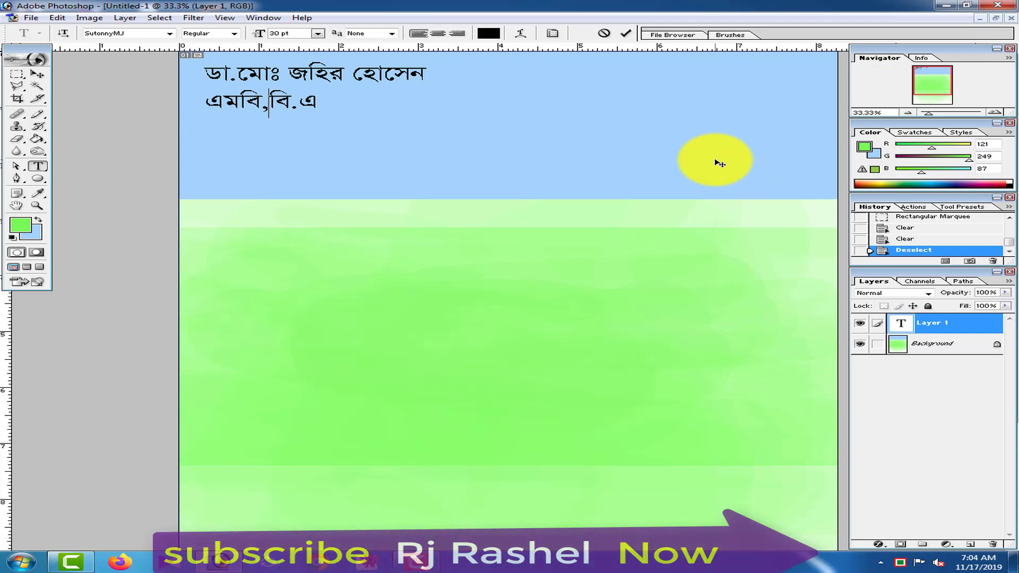
key("BackSpace")
type(".")
key("Right")
key("Right")
key("Right")
Step: Append the FCPS abbreviation to the degrees line
type(", ")
type("এ")
type("স")
key("BackSpace")
type("ফ")
type(".")
key("BackSpace")
type(".")
type("সি")
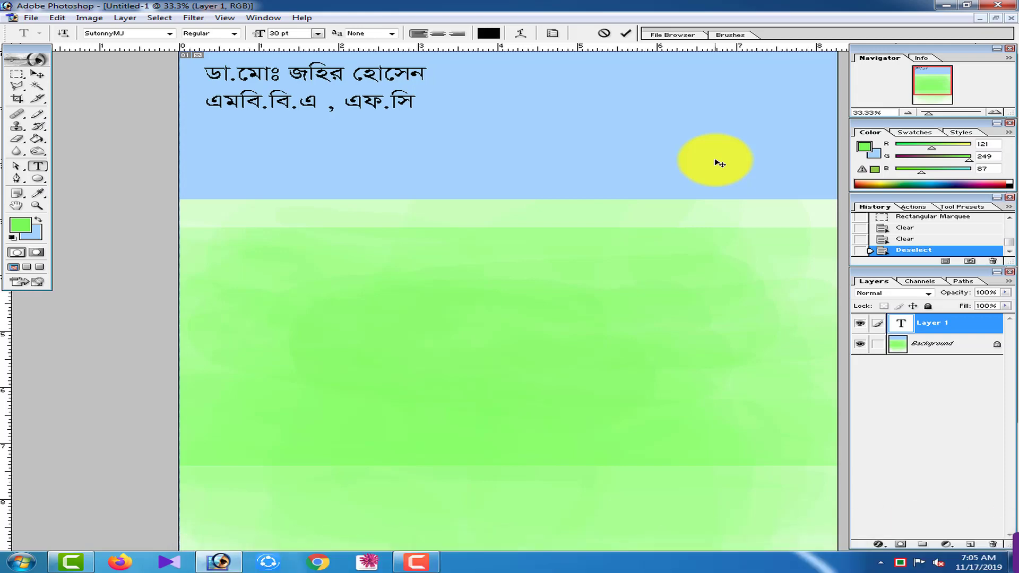
type(".িপ")
type("এস")
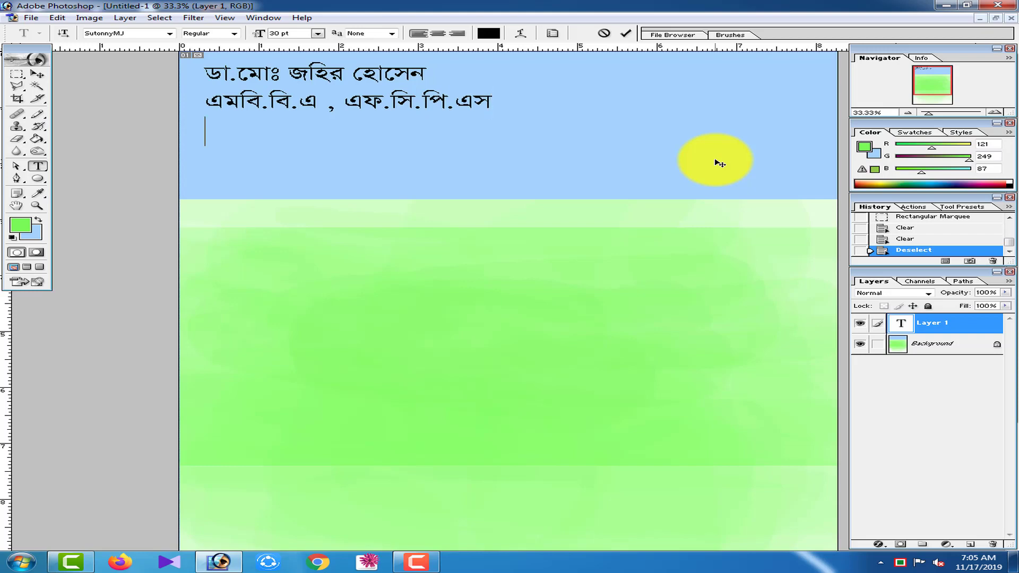
Step: Write the third line ঢাকা বঙ্গবন্ধু হসপিটাল,ঢাকা with no spaces around the comma
type("ঢ")
type("াকা")
type(" বা")
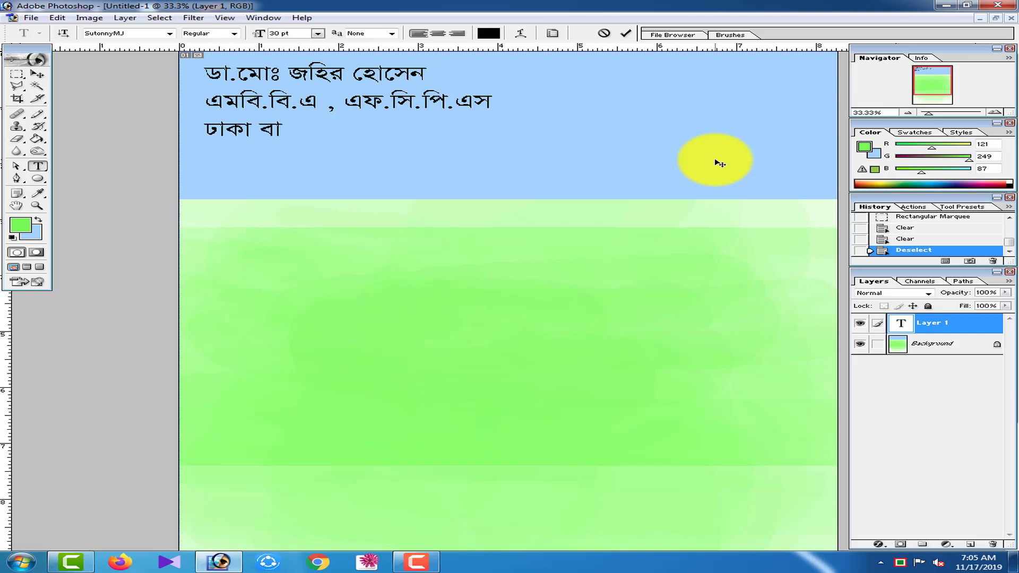
key("BackSpace")
key("BackSpace")
type("বঙ্গ")
type("বন্")
type("ধু")
type(" হসপ")
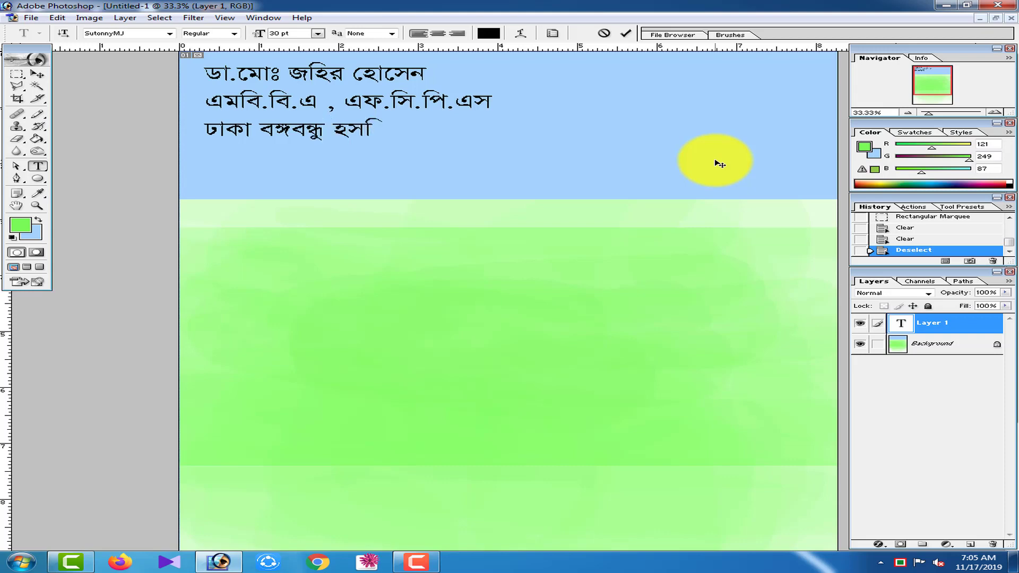
type("িটাল")
type("ঢাকা ।")
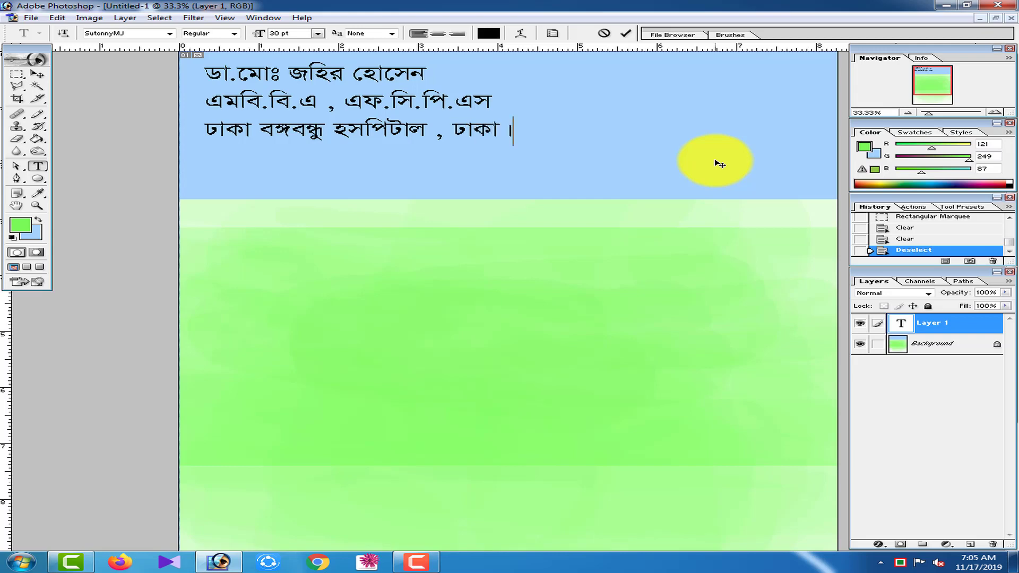
key("Left")
key("Left")
key("Left")
key("Left")
key("Left")
key("BackSpace")
key("Delete")
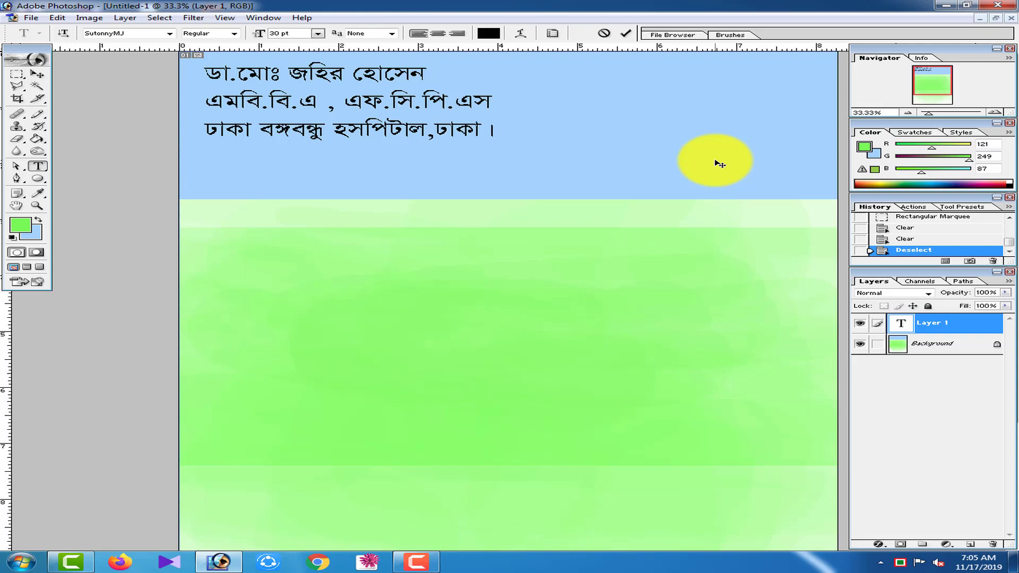
key("Right")
key("Right")
key("Right")
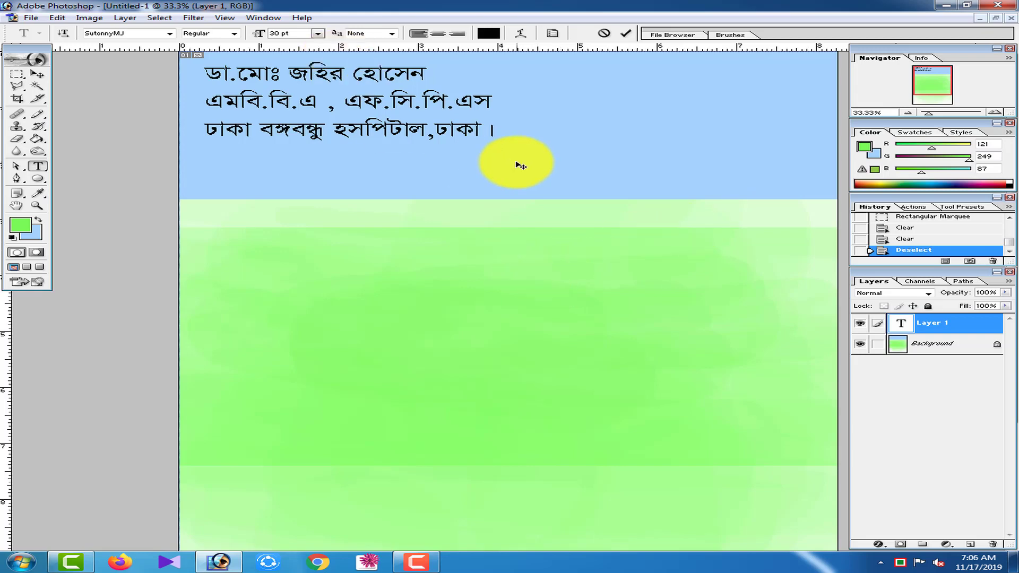
Step: Select all three text lines and resize them to 18 pt
left_click_drag(496, 132, 16, 90)
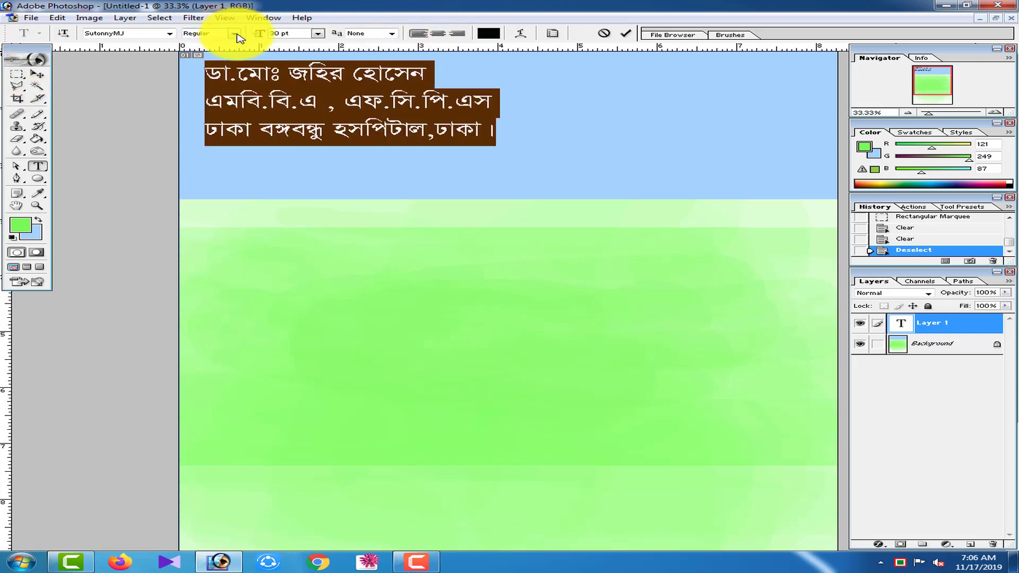
left_click(318, 34)
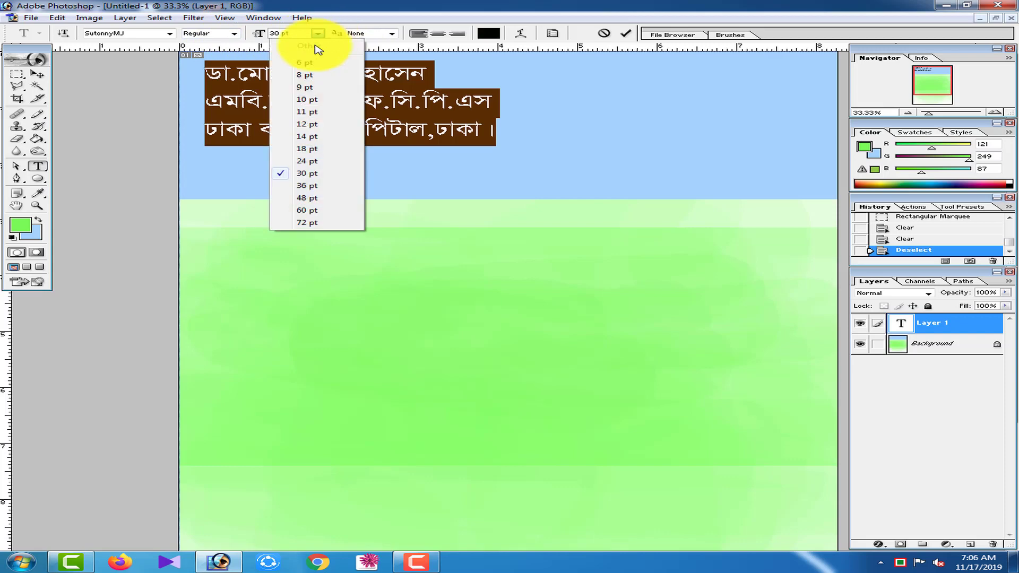
left_click(305, 124)
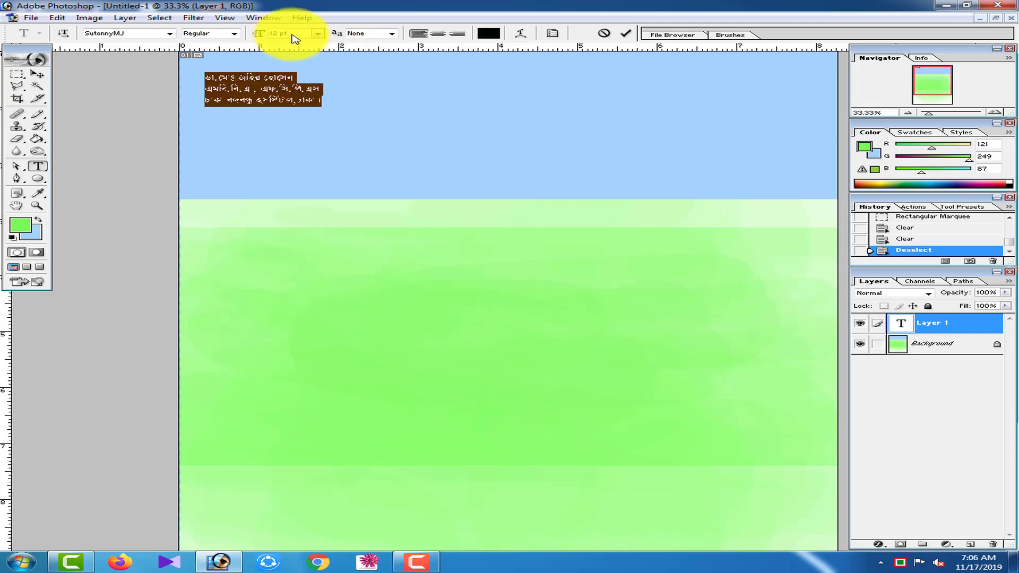
left_click(316, 34)
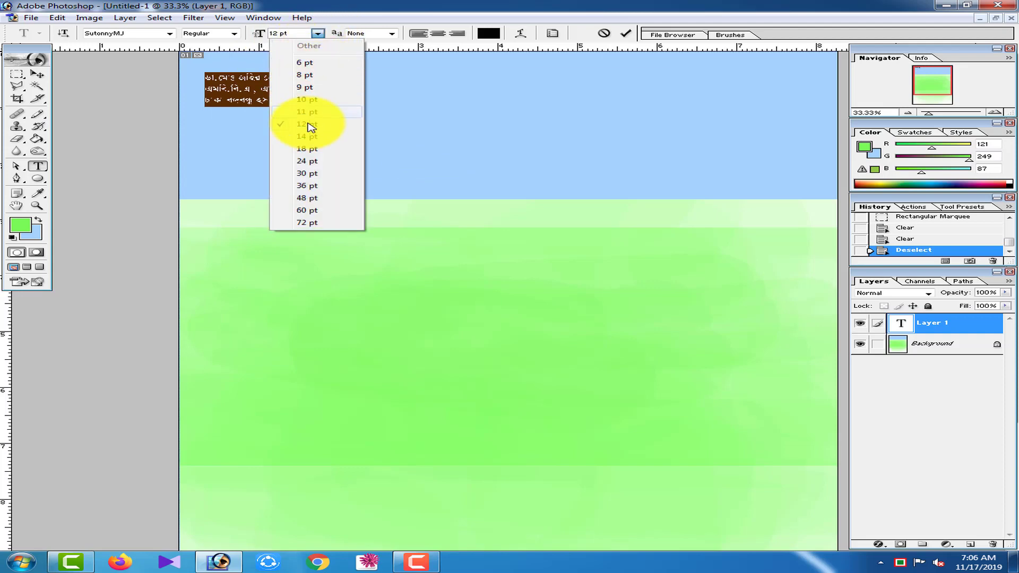
left_click(309, 149)
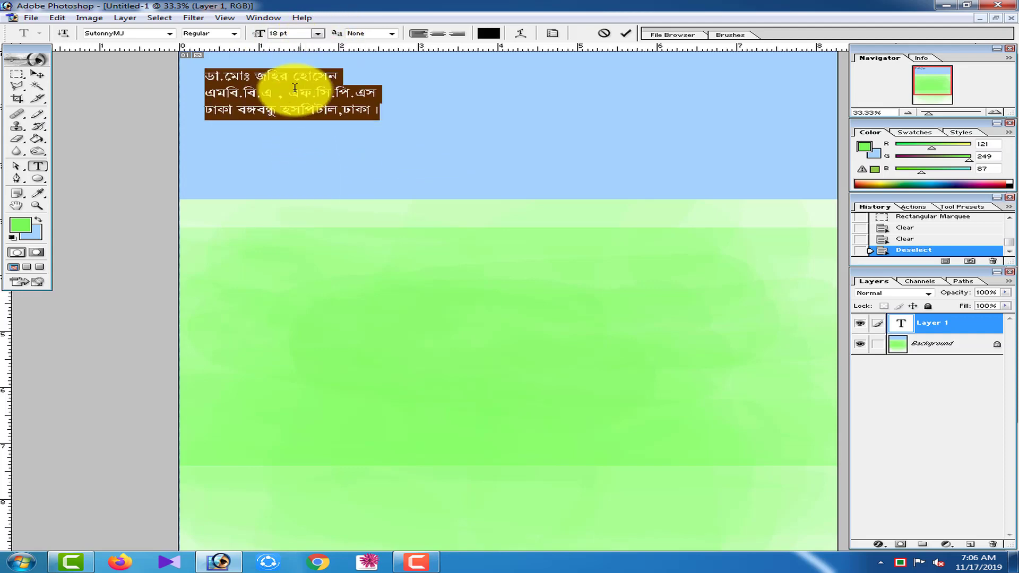
Step: Fit the page in view and nudge the text block toward the top-left corner
left_click_drag(443, 142, 439, 137)
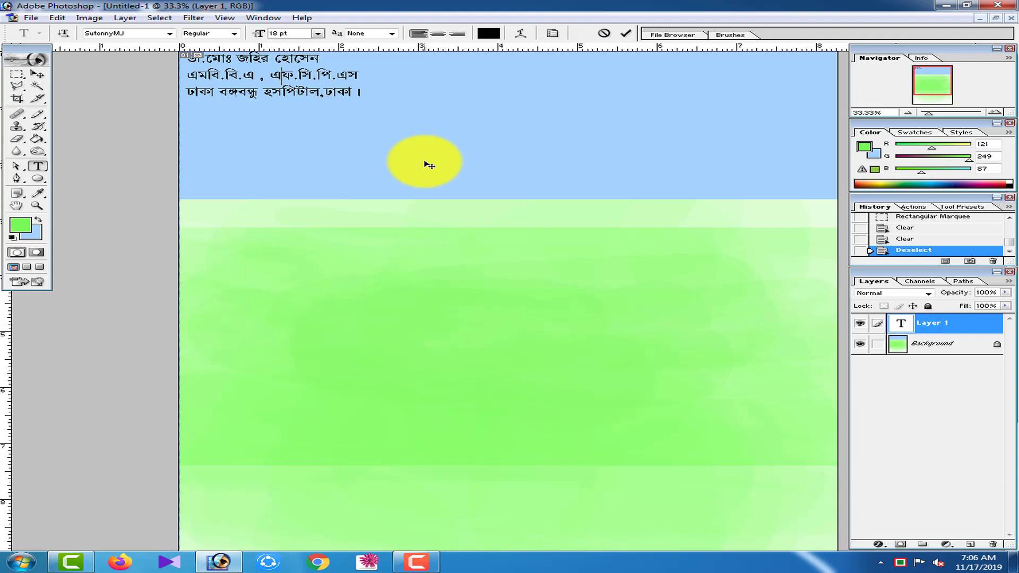
key("ctrl+0")
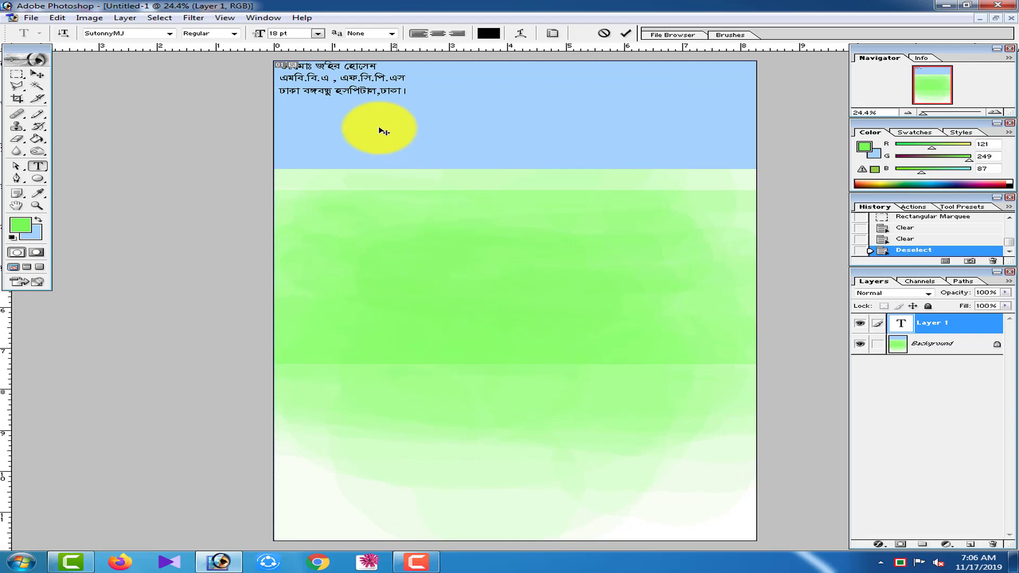
mouse_move(444, 140)
left_mouse_down()
mouse_move(436, 149)
mouse_move(444, 148)
left_mouse_up()
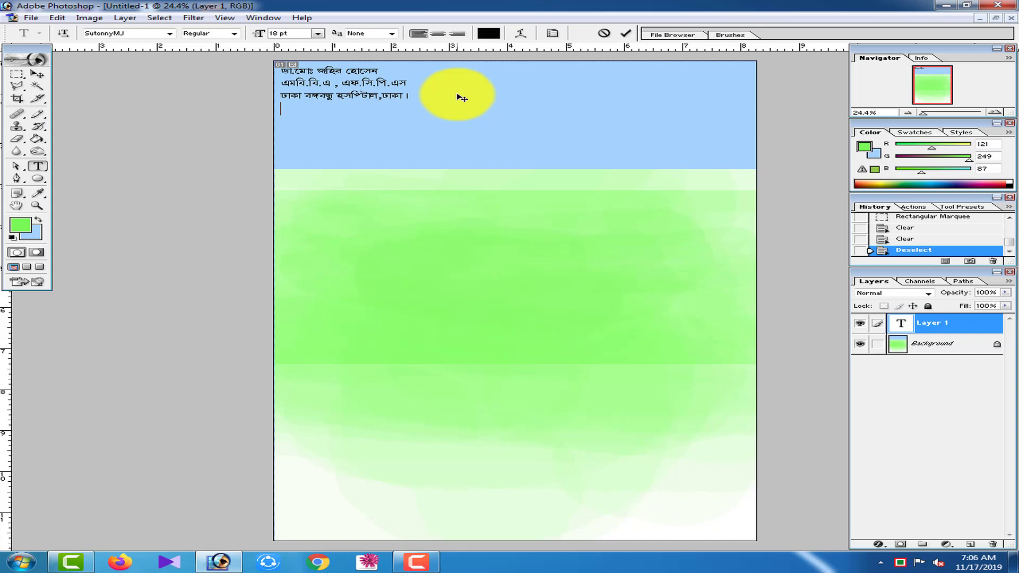
Step: Begin the fourth line with মেডিসিন and zoom in to check the text
type("মোি")
type("ডিসিন ")
type("বভ")
key("ctrl+plus")
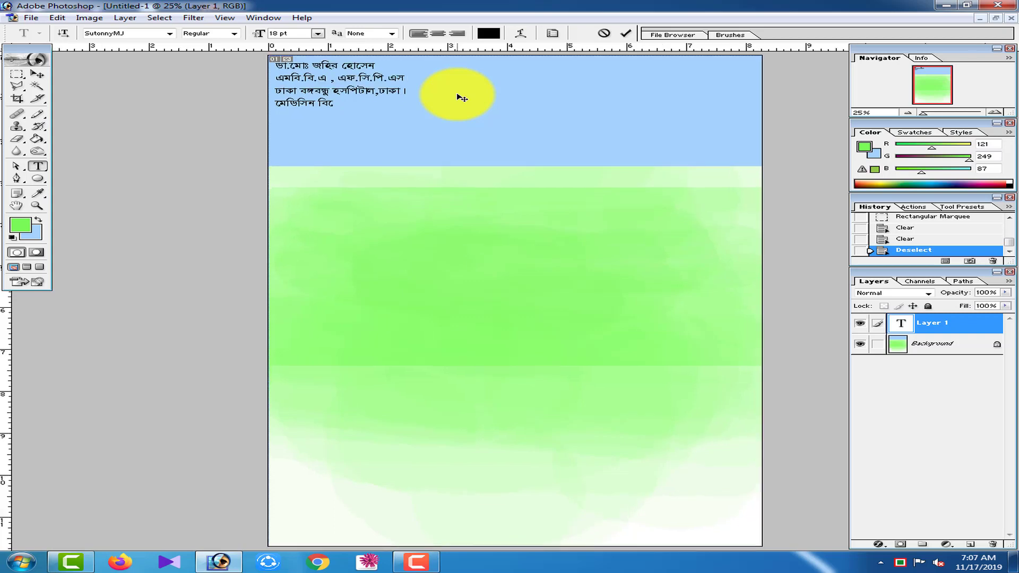
key("ctrl+plus")
key("ctrl+plus")
scroll(22, 515, "up", 5)
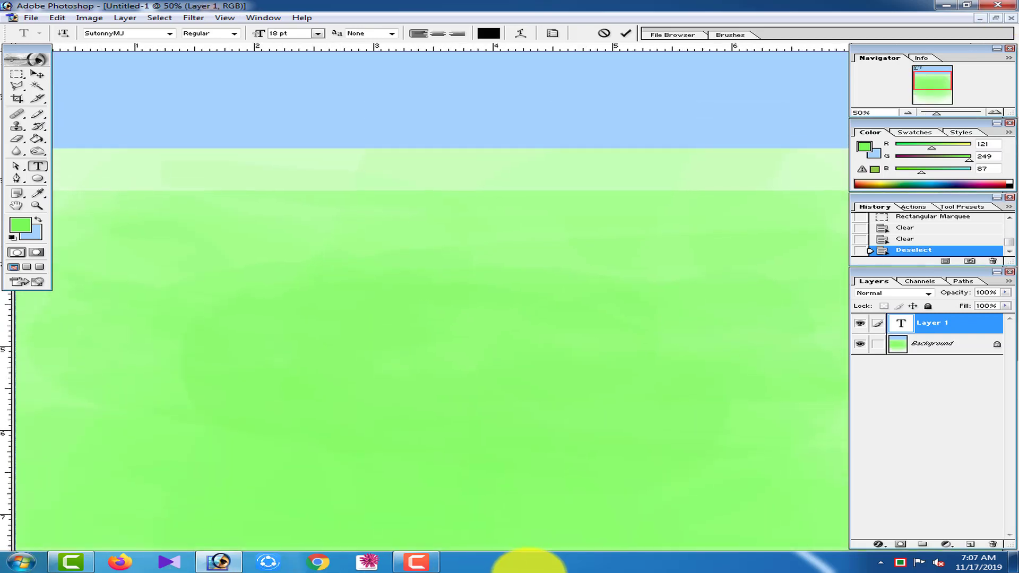
scroll(382, 488, "up", 3)
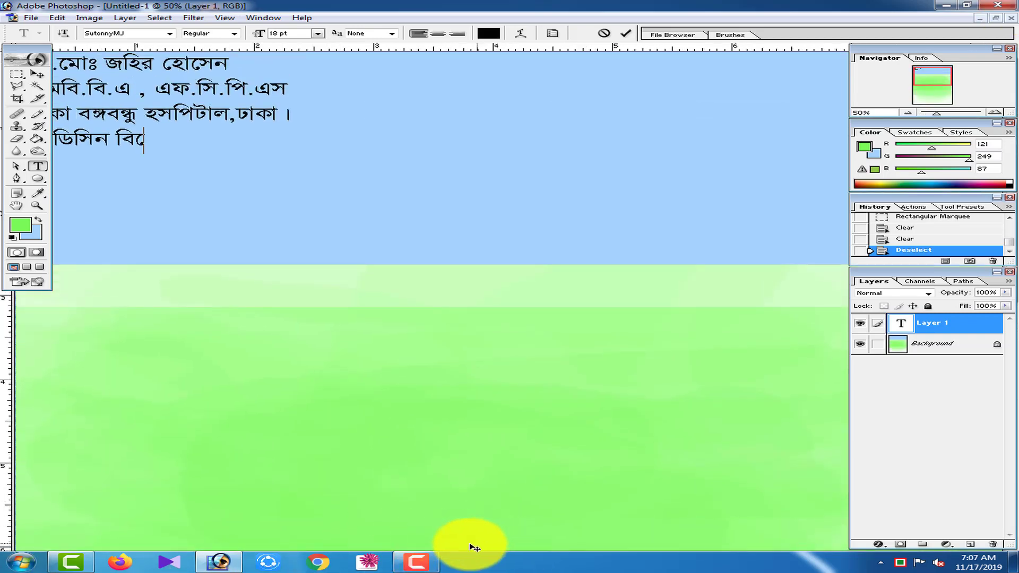
scroll(435, 525, "up", 1)
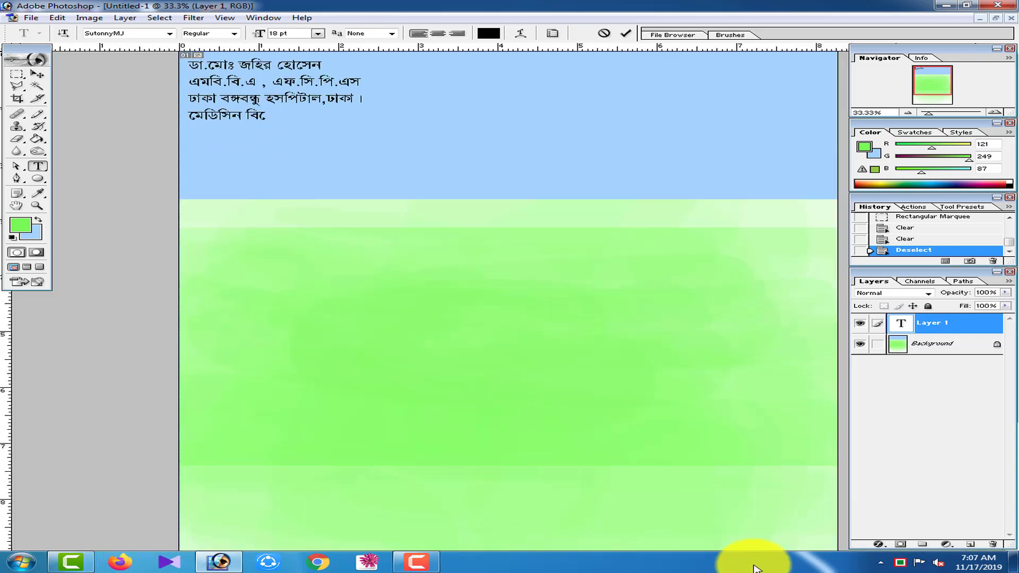
key("ctrl+minus")
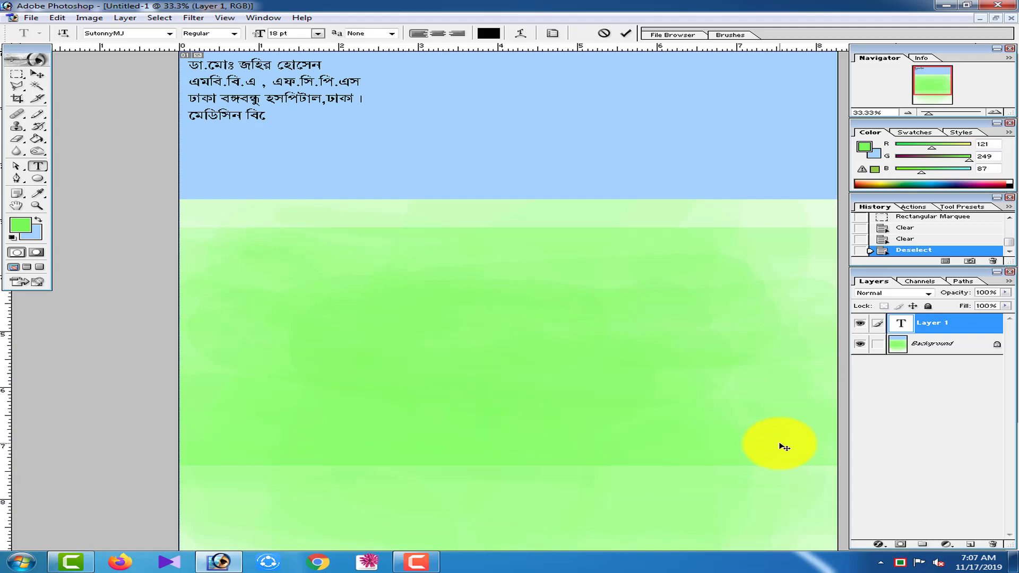
Step: Correct the word বিশেশজ্ঞ and finish the line with হার্ড, চর্ম
key("BackSpace")
type("েশ")
type("ষ")
type("জ্ঞ")
key("BackSpace")
key("BackSpace")
type("জ্ঞ")
type("গ")
key("BackSpace")
key("BackSpace")
key("BackSpace")
type("জ")
type("ঞ")
type("স")
key("BackSpace")
type("শজ্ঞ")
type(", ")
type("হার্ড")
type(", চম")
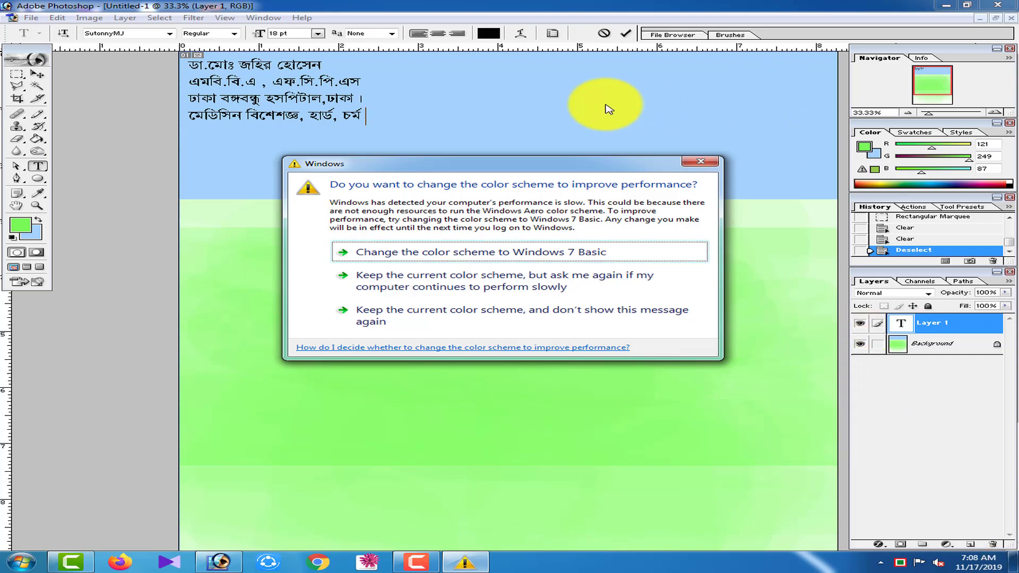
Step: Dismiss the Windows prompt and end the specialities line with ,এবং যৌন্য ইত্যাদি ।
left_click(700, 163)
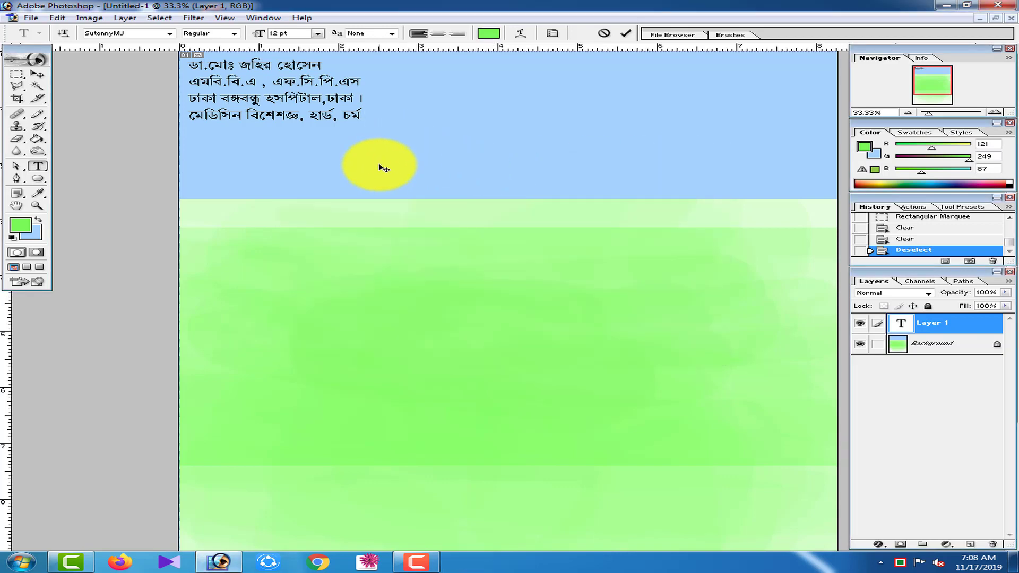
type(",")
type("এ")
type("বং")
type(" যে")
type("ৗ")
type("ন")
type("্য")
key("BackSpace")
key("BackSpace")
key("BackSpace")
type("্য")
type(" উা")
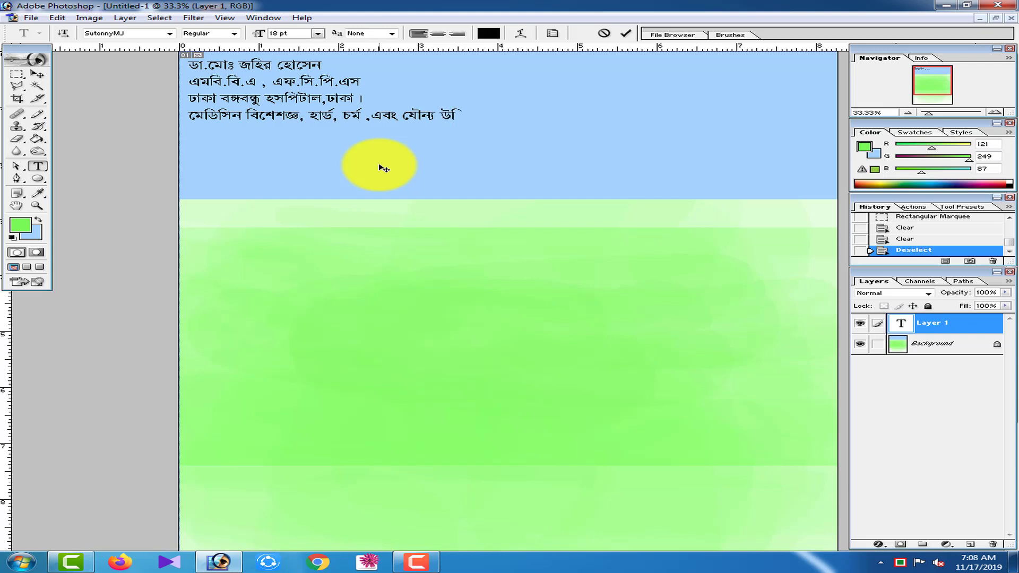
key("BackSpace")
key("BackSpace")
key("BackSpace")
type("ইত্যার")
type("িদ")
Step: Start the visiting-hours line: রুগী দেখার সময়: সকাল ০৯:
key("BackSpace")
key("BackSpace")
key("BackSpace")
type("দি")
type("রু")
type("গী")
key("BackSpace")
key("BackSpace")
type("গী")
type(" দেখার ")
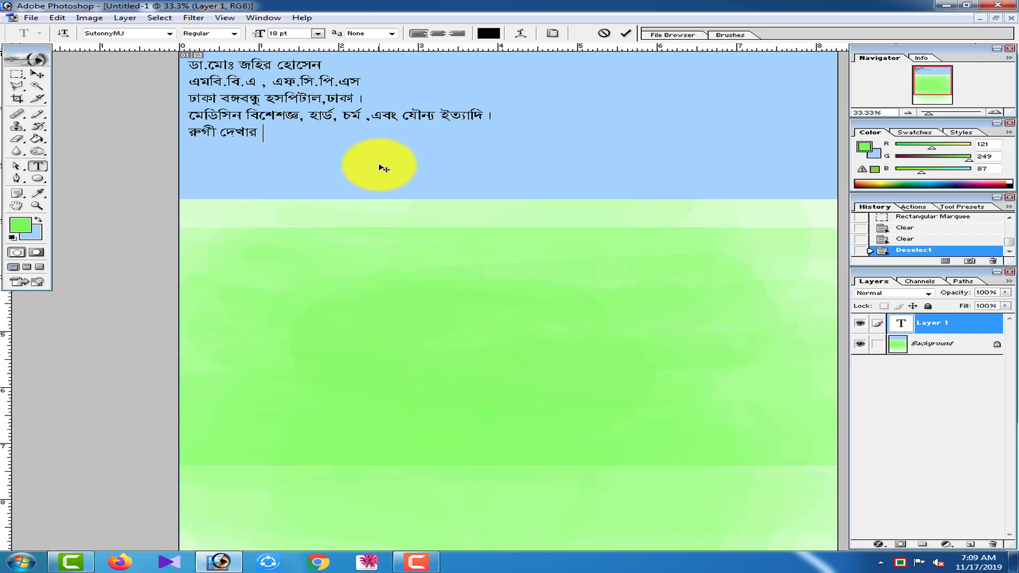
type("সম")
type("য়")
type(": সক")
type("াল ০")
type("৯")
type(":")
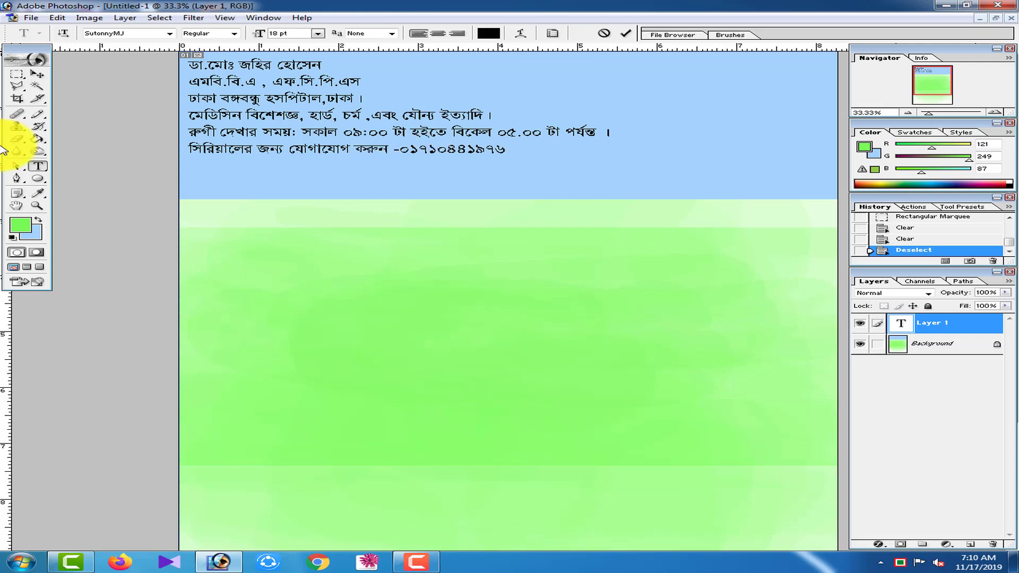
Step: Recolour the doctor's name line to near-black 030000
left_click_drag(190, 68, 325, 66)
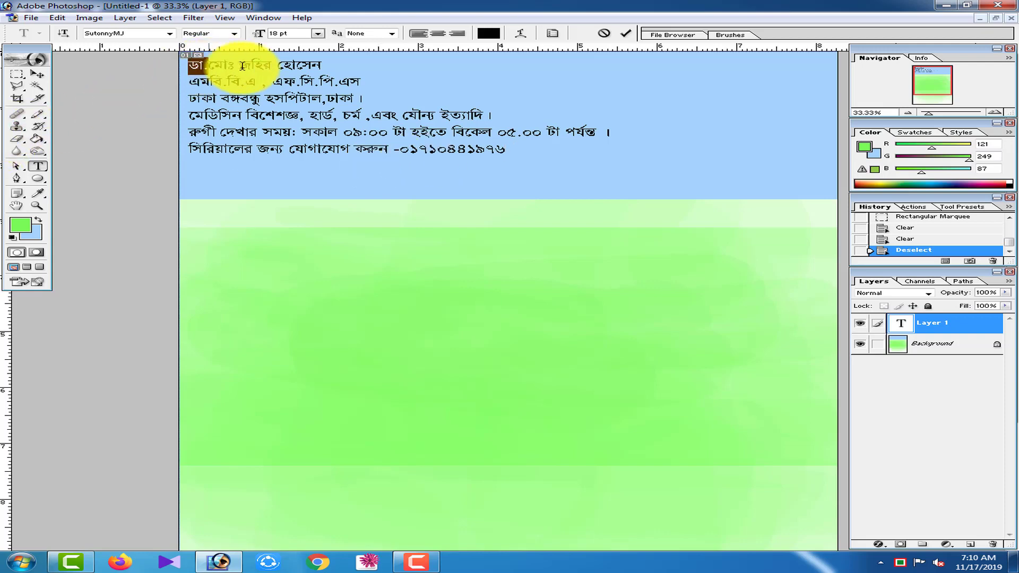
left_click(488, 33)
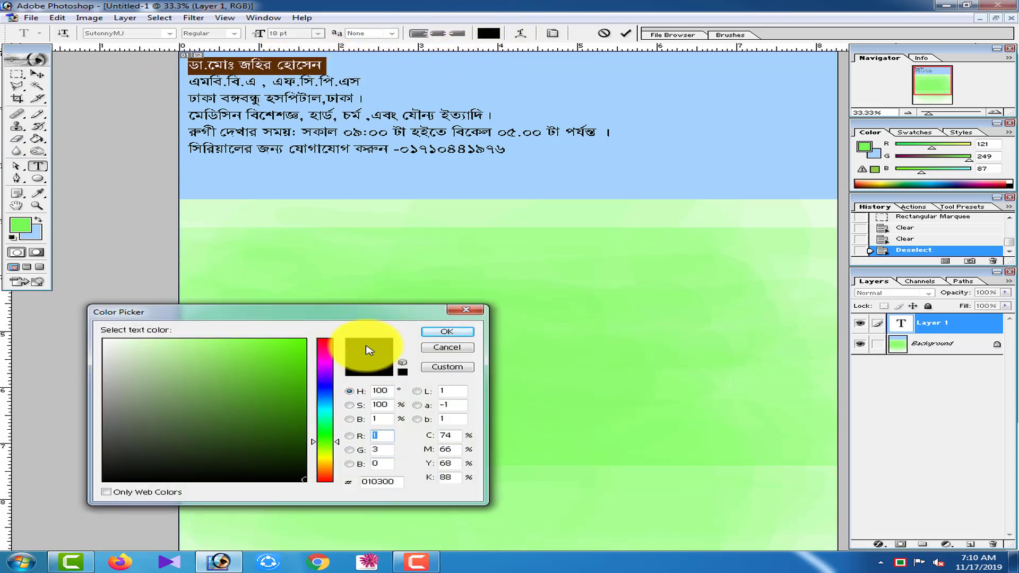
left_click(328, 387)
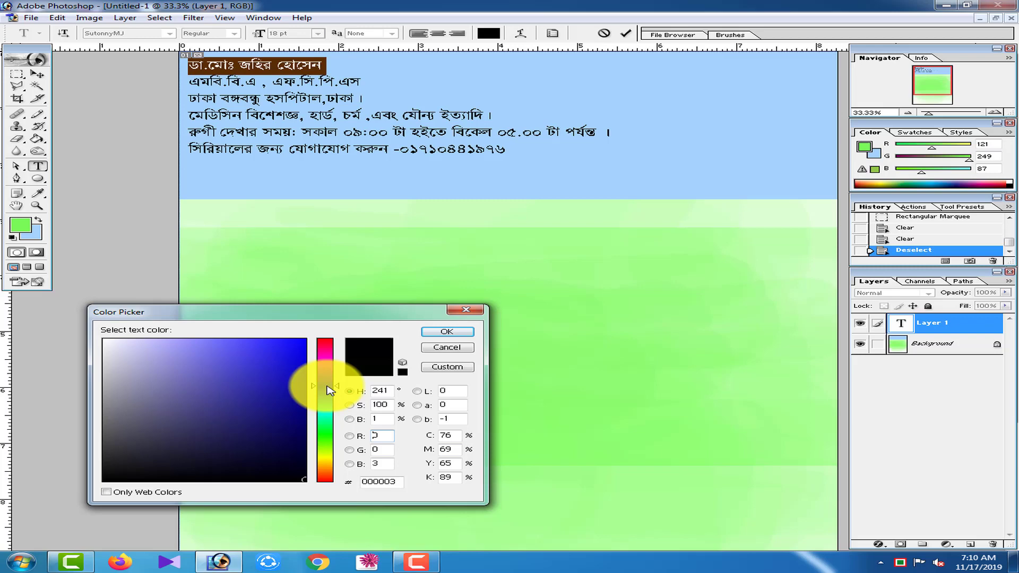
left_click(327, 346)
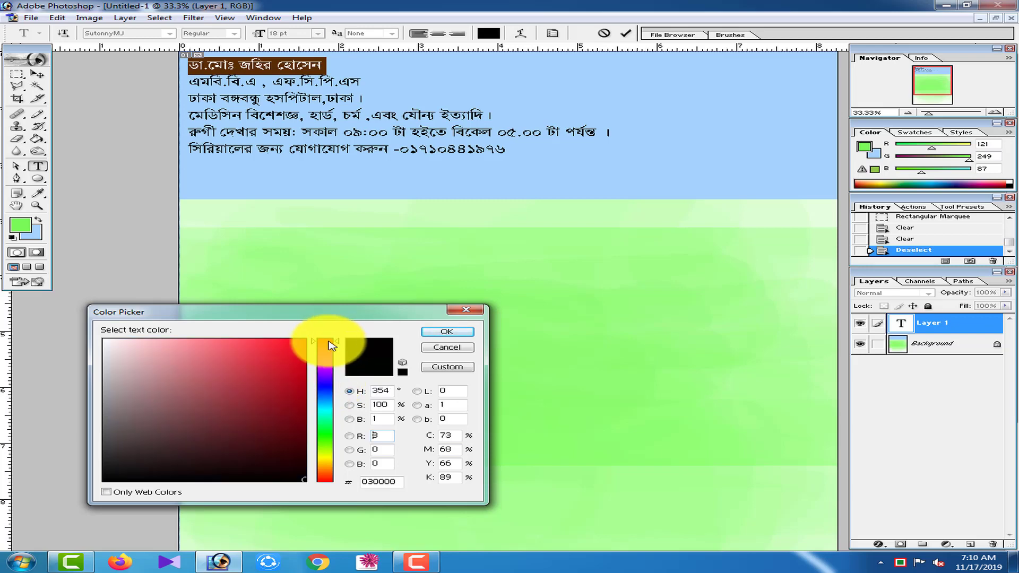
left_click(438, 332)
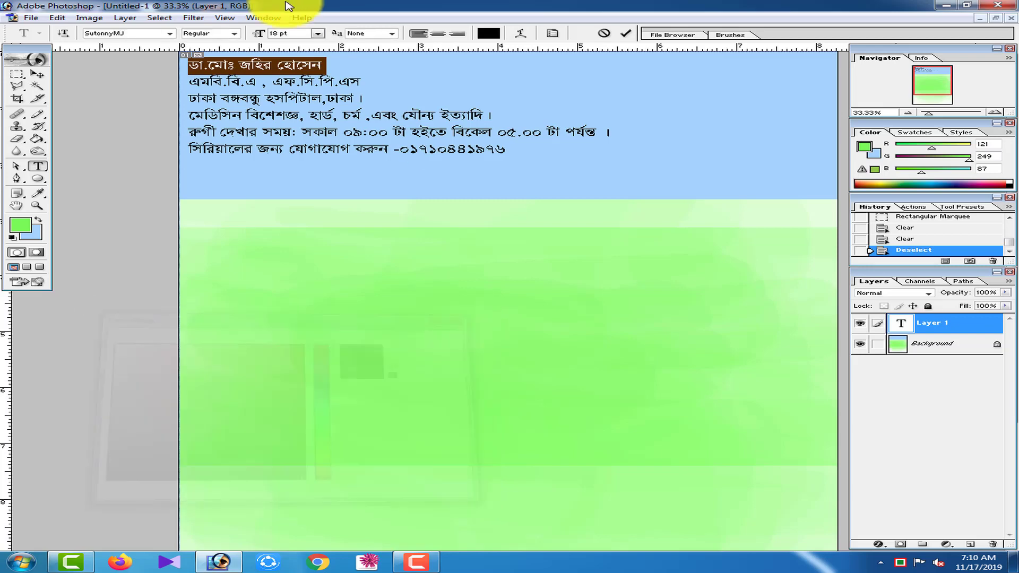
left_click(262, 63)
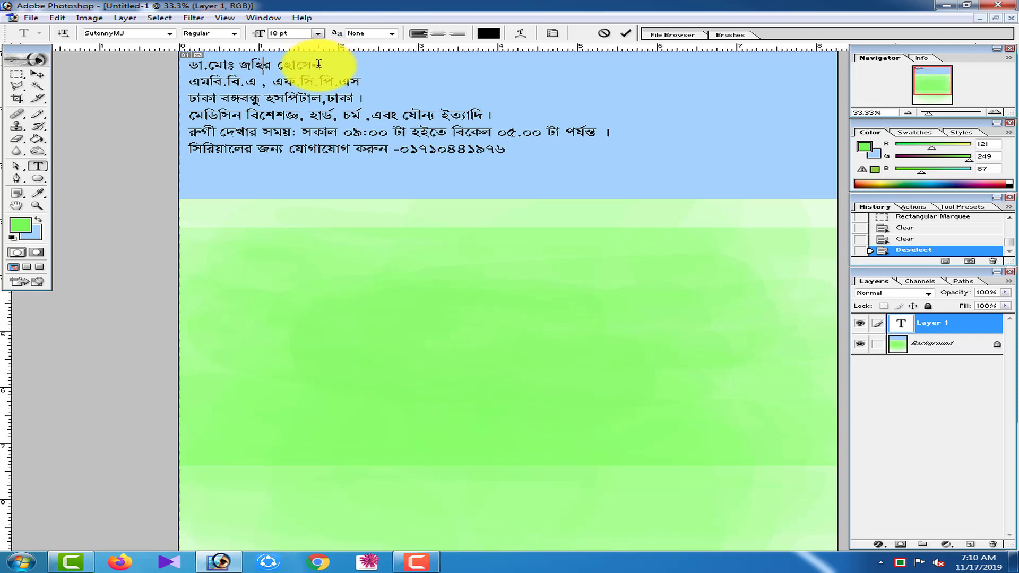
Step: Zoom in and scroll to show the start of the text lines close up
key("ctrl+plus")
scroll(320, 215, "up", 4)
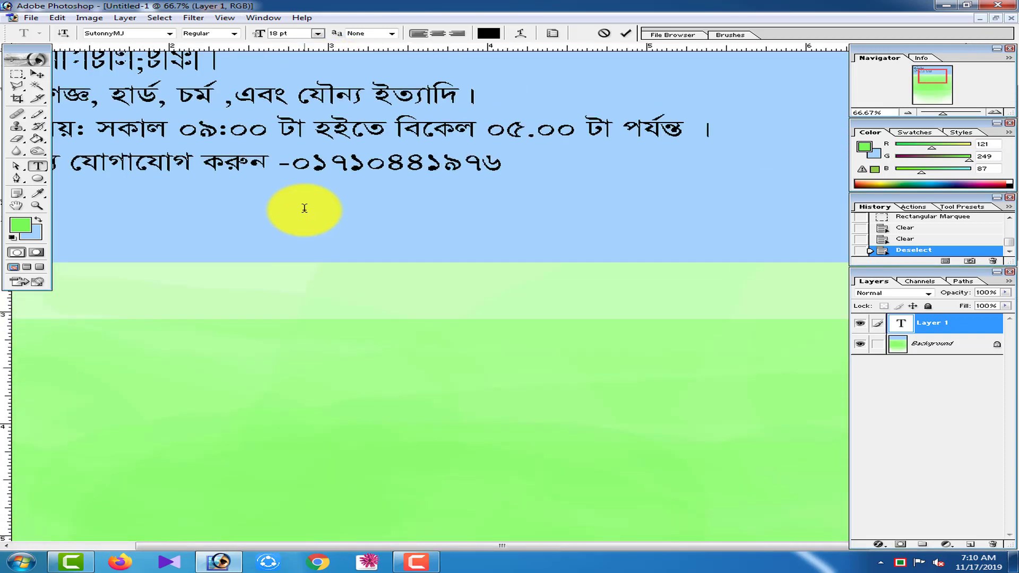
scroll(302, 209, "up", 2)
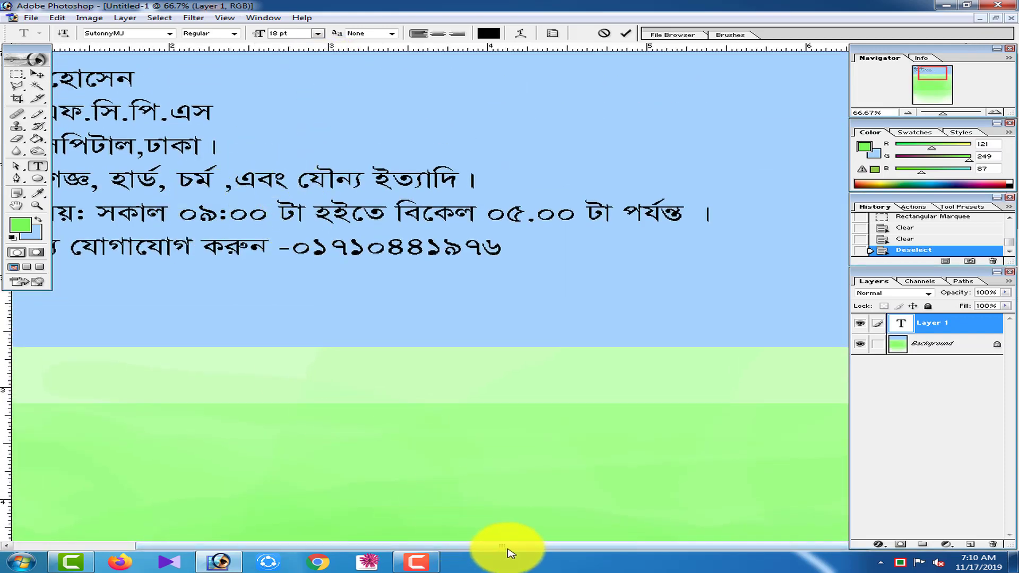
left_click_drag(499, 544, 272, 524)
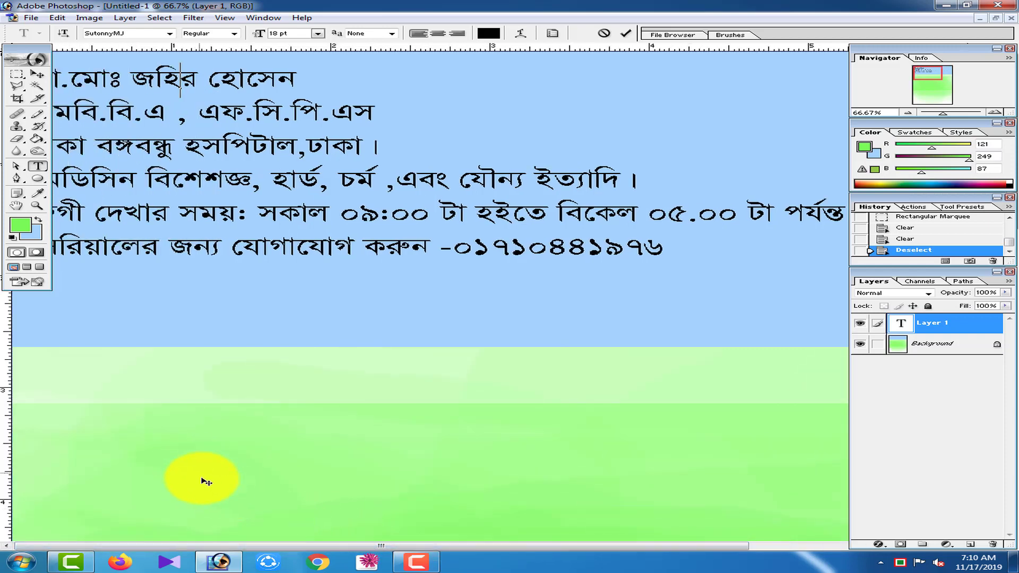
key("ctrl+plus")
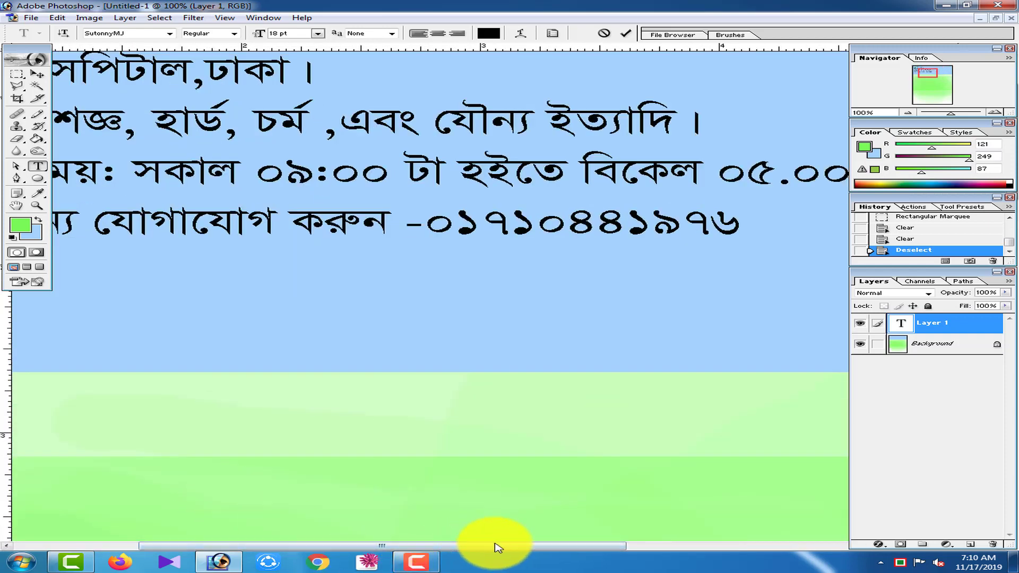
left_click_drag(453, 548, 318, 505)
scroll(189, 234, "up", 2)
Step: Select the doctor's name line and give it a first blue tint
scroll(189, 234, "up", 1)
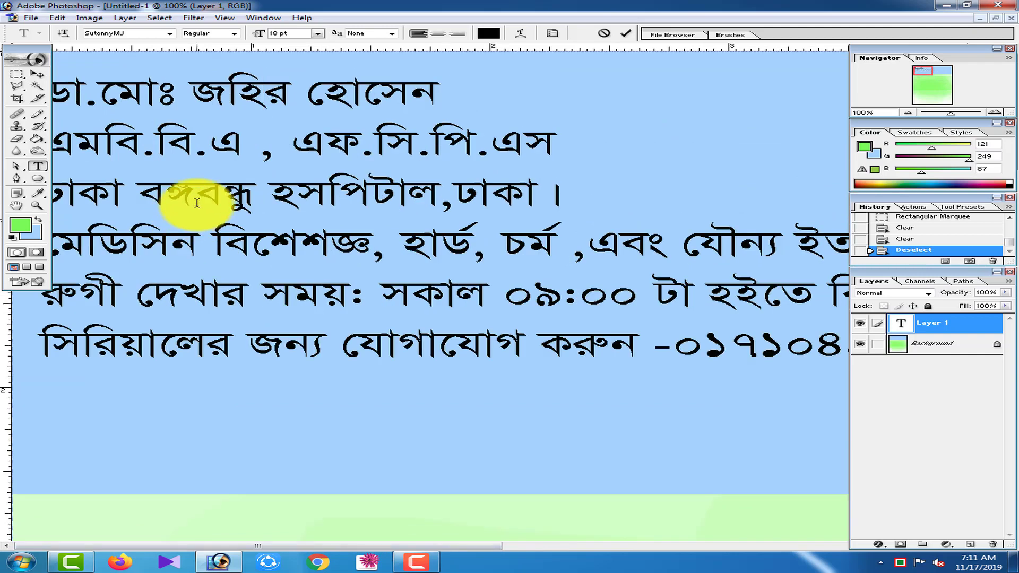
left_click_drag(440, 87, 12, 96)
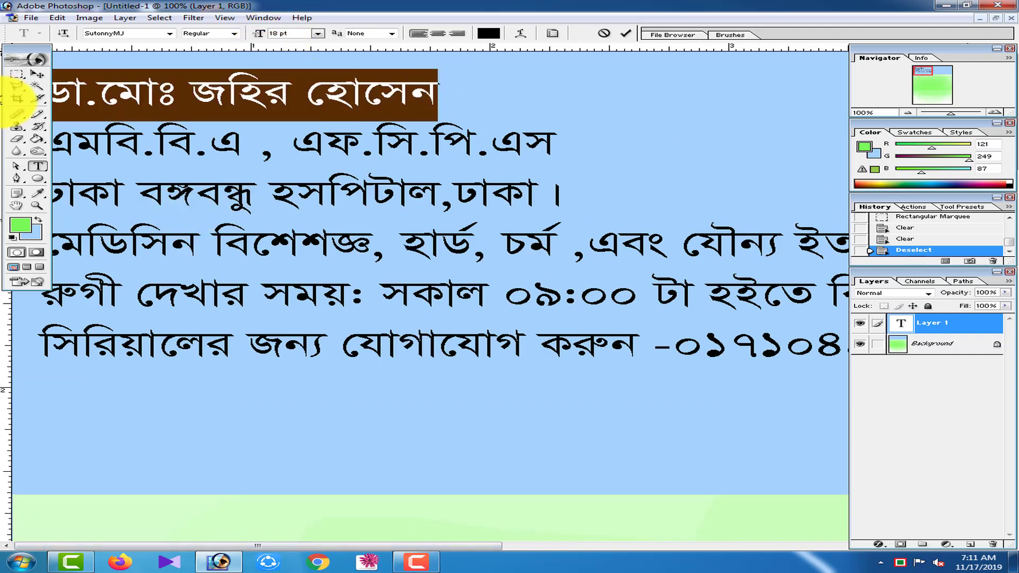
left_click(494, 39)
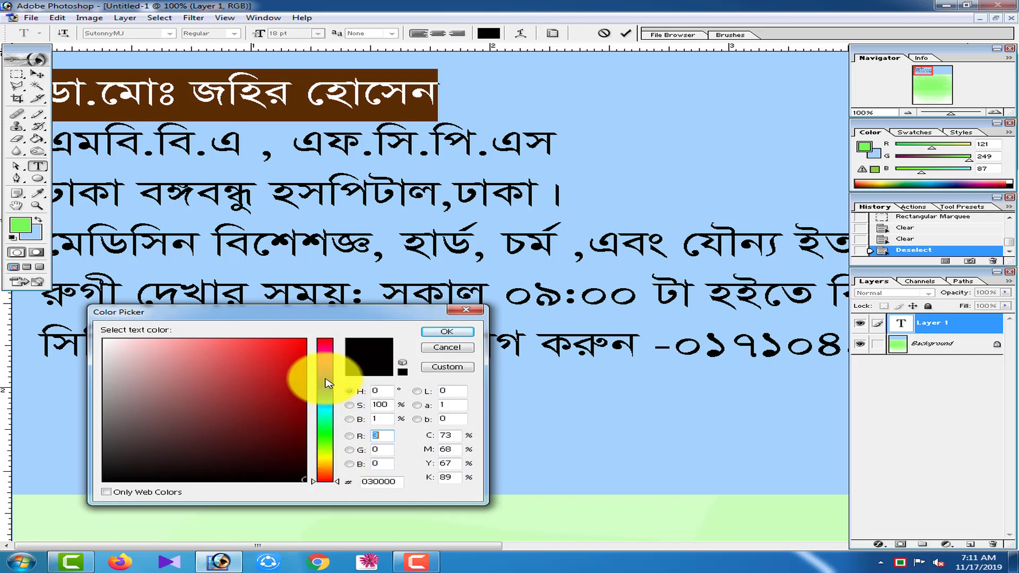
left_click_drag(325, 374, 325, 382)
left_click(424, 334)
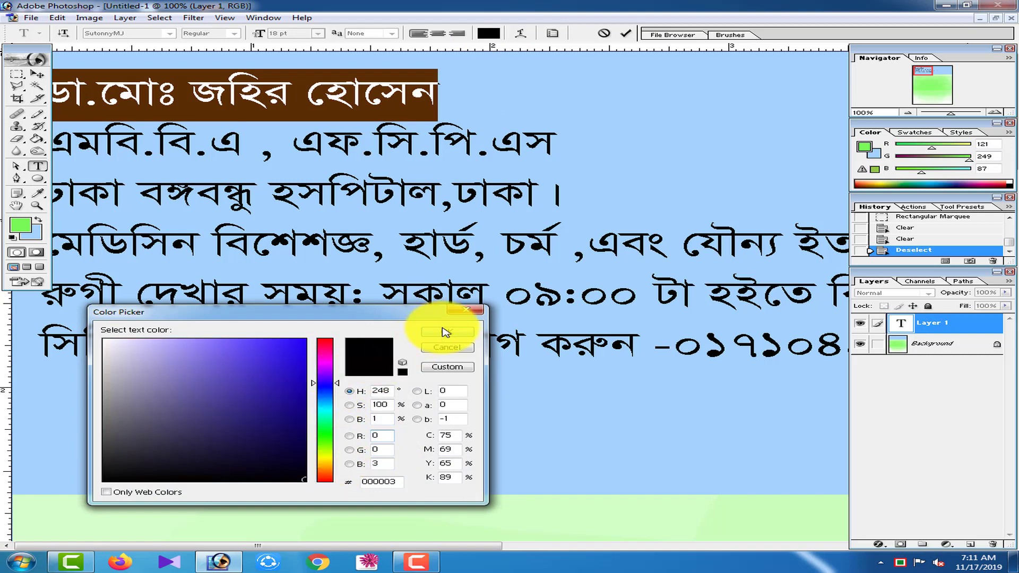
left_click(331, 108)
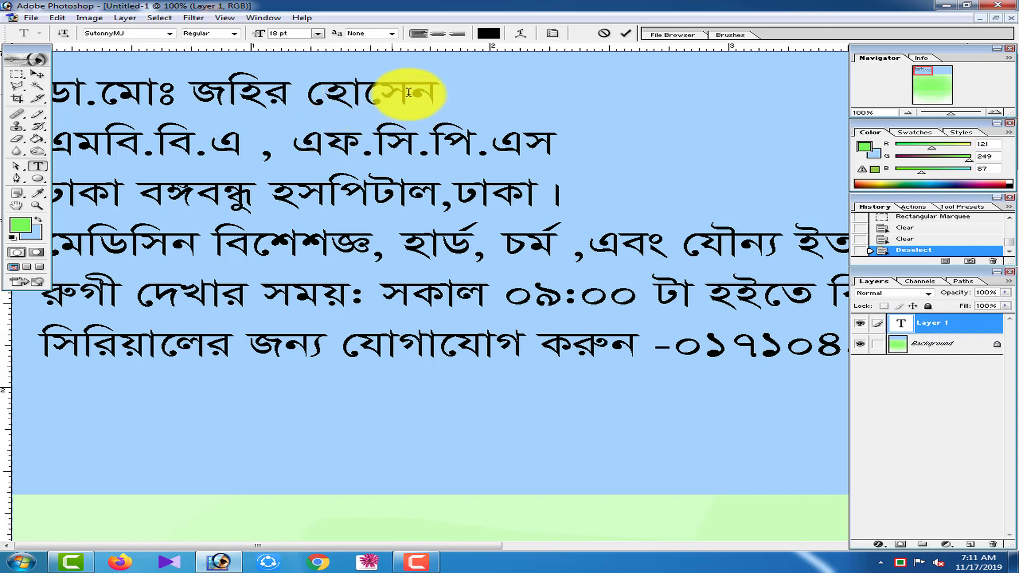
Step: Set the name line to bright blue 0101FC, then select the qualifications line
left_click_drag(442, 94, 15, 104)
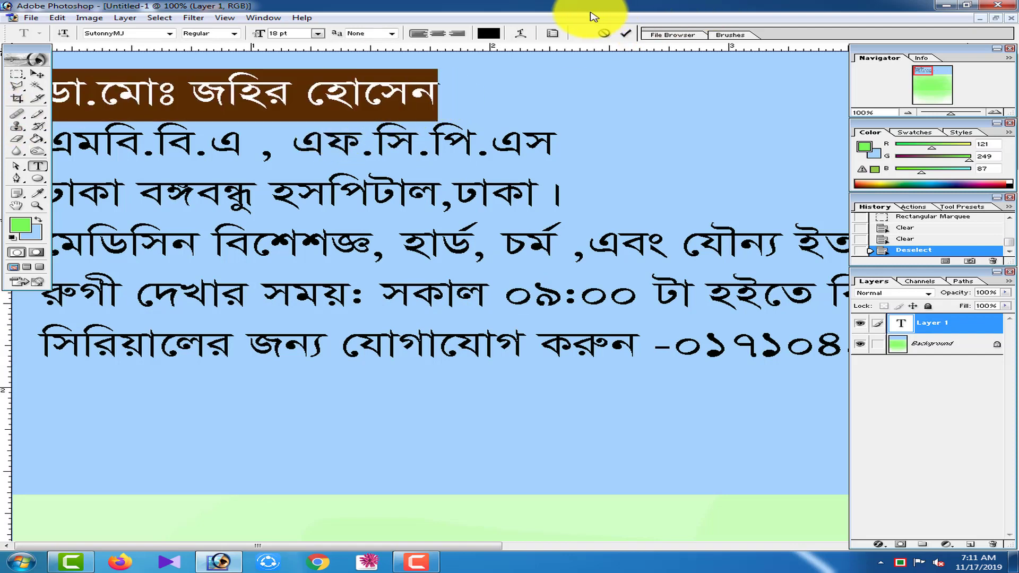
left_click(489, 34)
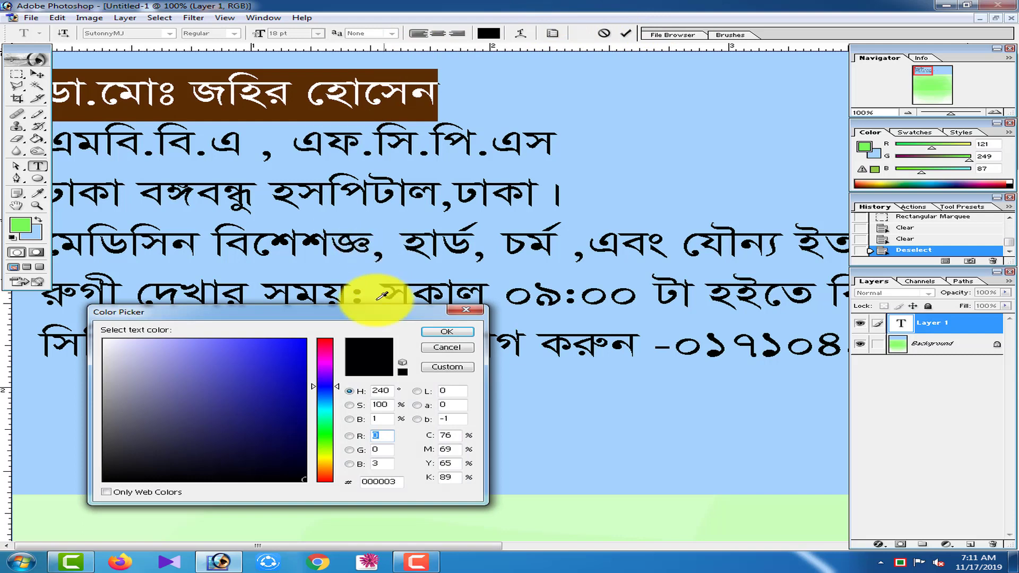
left_click(303, 340)
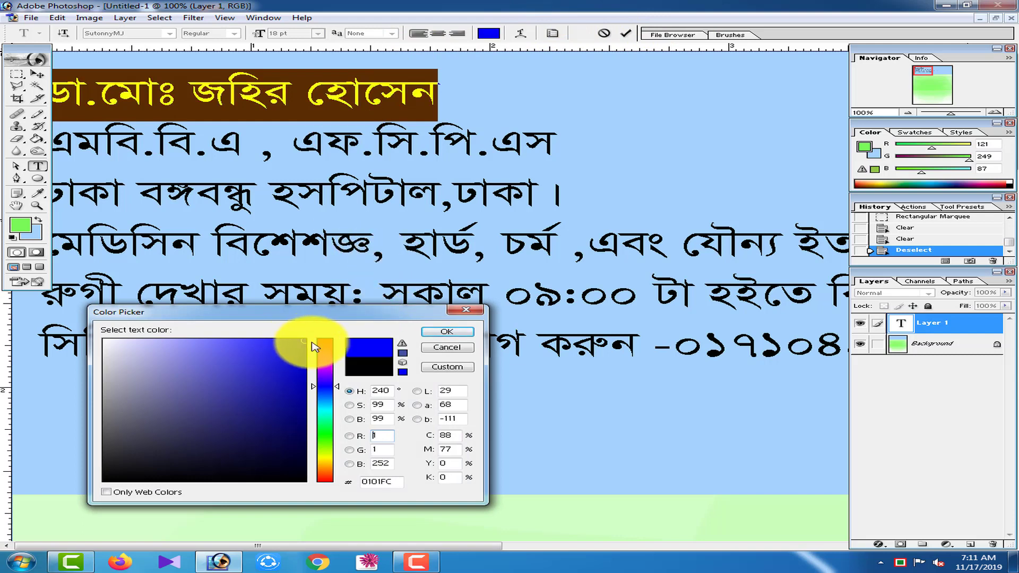
left_click(436, 335)
left_click(305, 95)
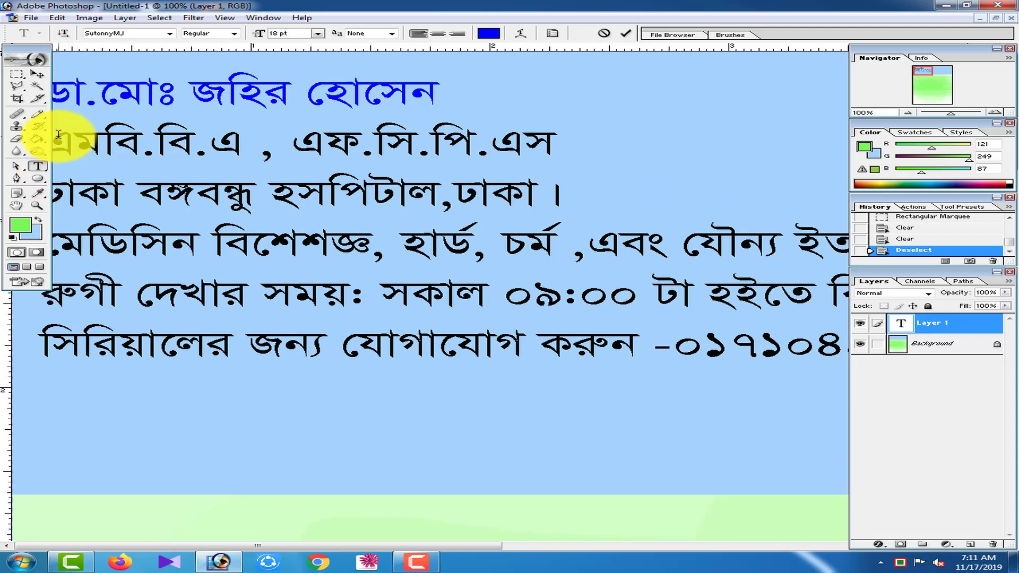
mouse_move(75, 139)
left_mouse_down()
mouse_move(269, 177)
mouse_move(505, 136)
mouse_move(581, 146)
mouse_move(272, 143)
left_mouse_up()
left_click_drag(152, 119, 6, 128)
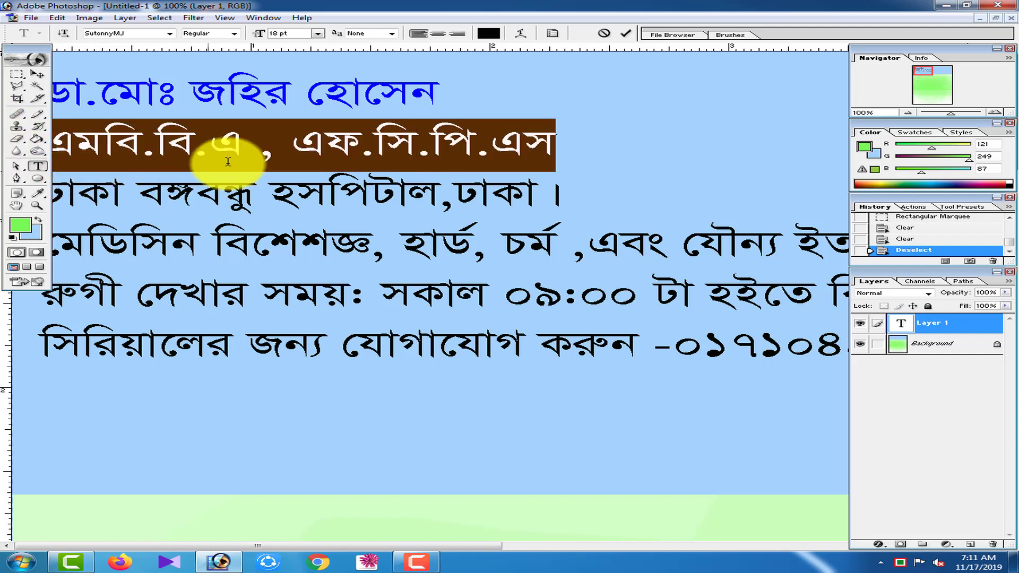
Step: Colour the selected qualifications line bright green
left_click(489, 33)
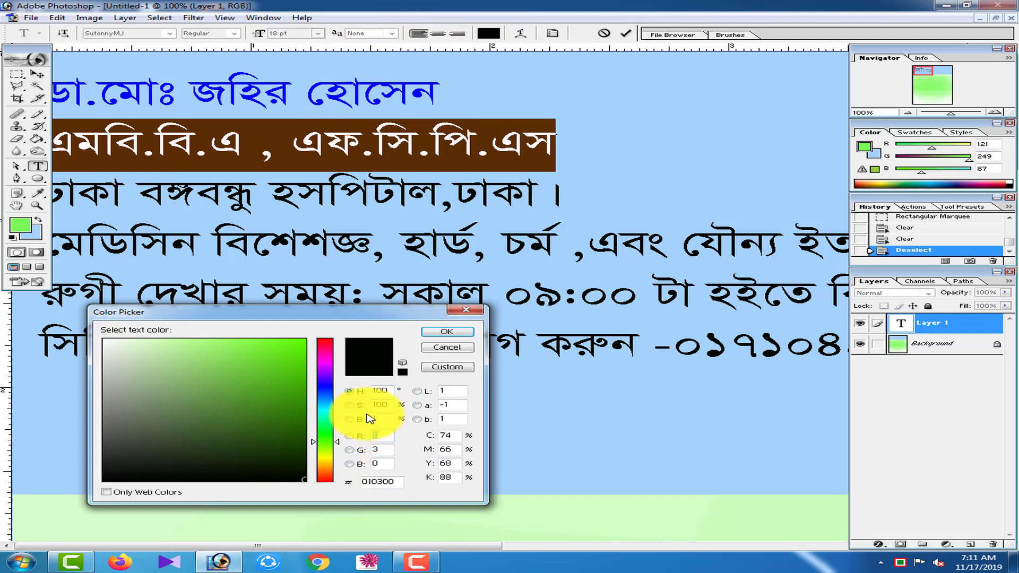
left_click(279, 339)
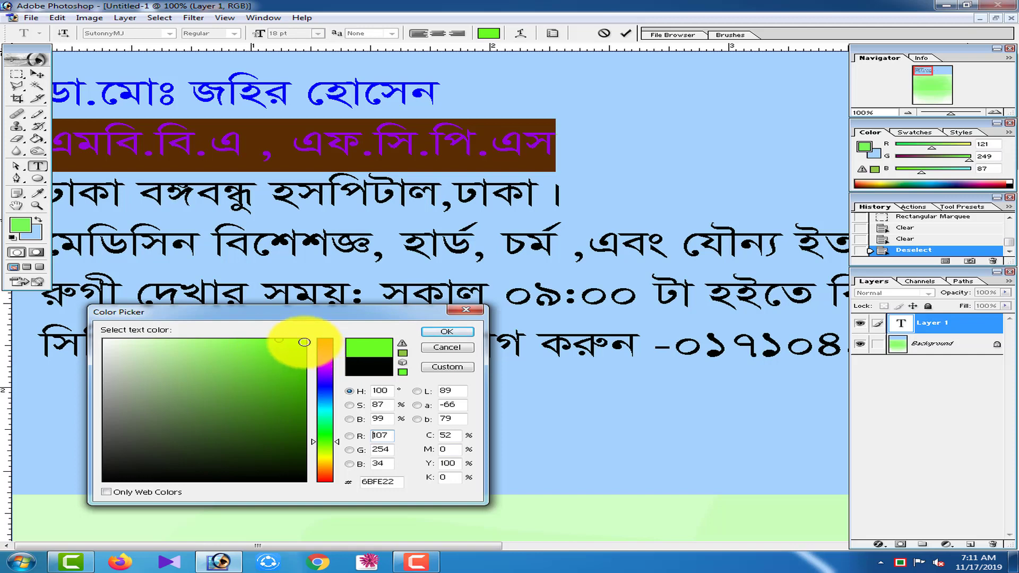
left_click(303, 342)
left_click(445, 334)
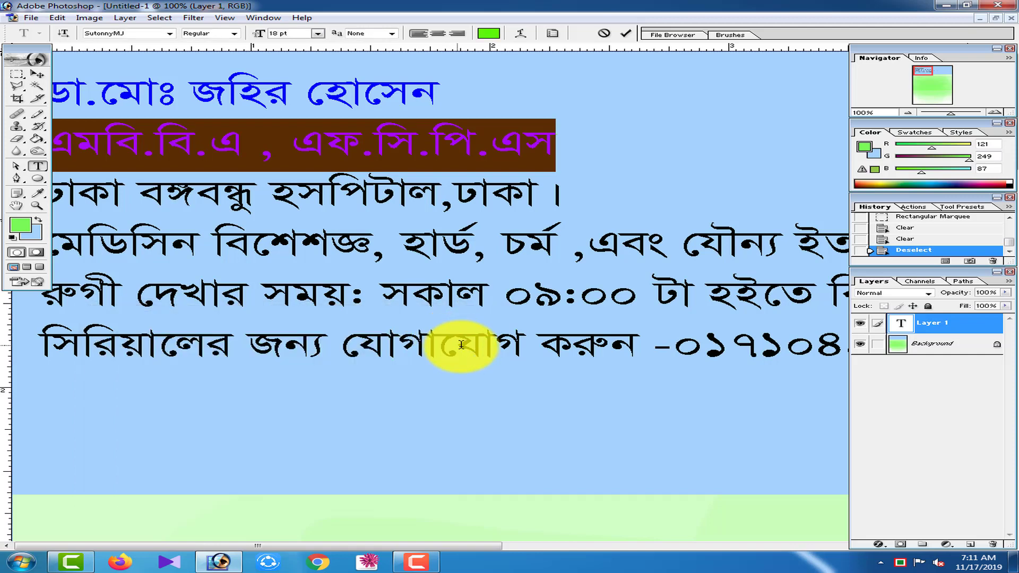
left_click(366, 139)
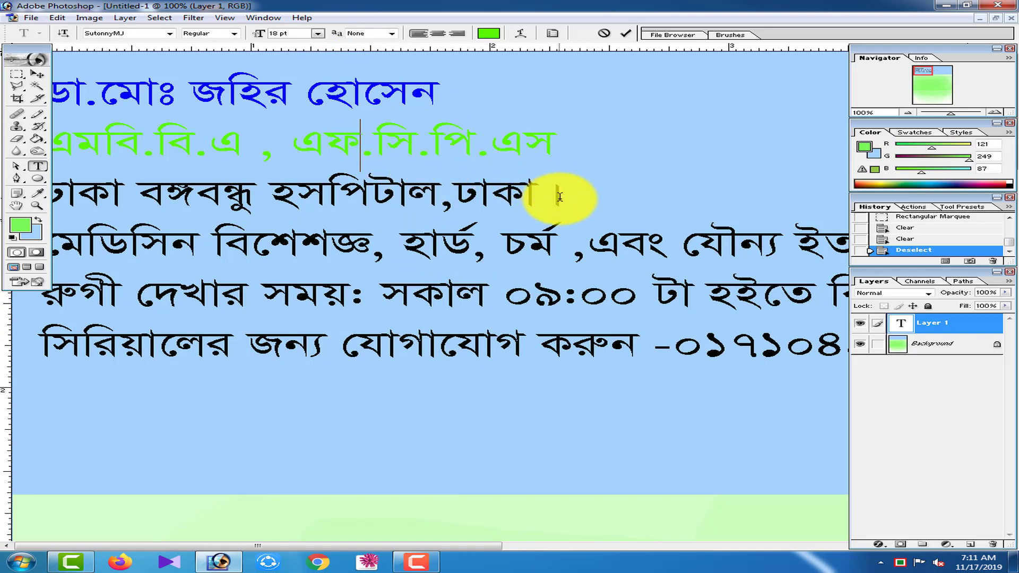
Step: Colour the hospital line dark green 234A0F
left_click_drag(565, 196, 16, 193)
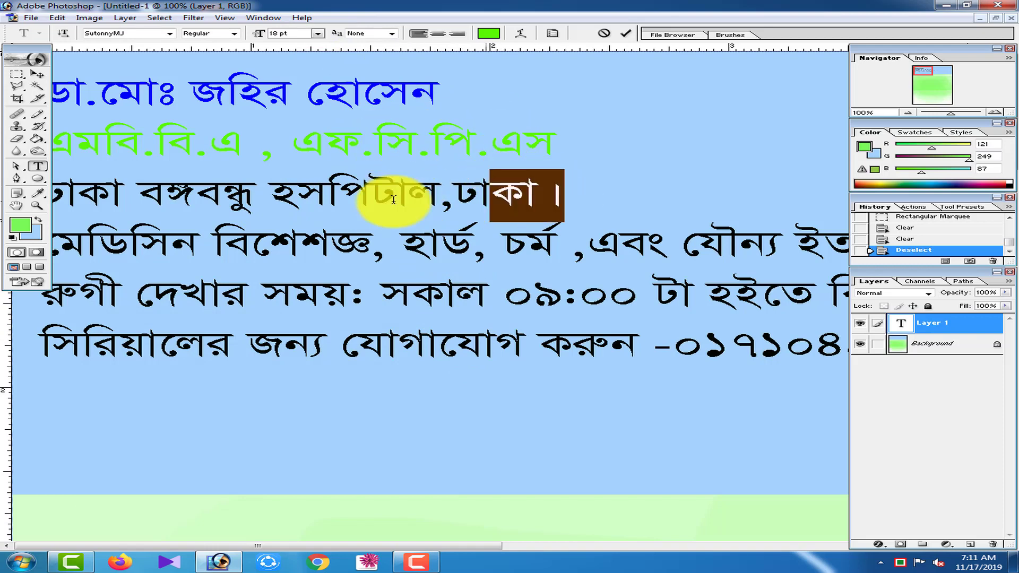
left_click(488, 33)
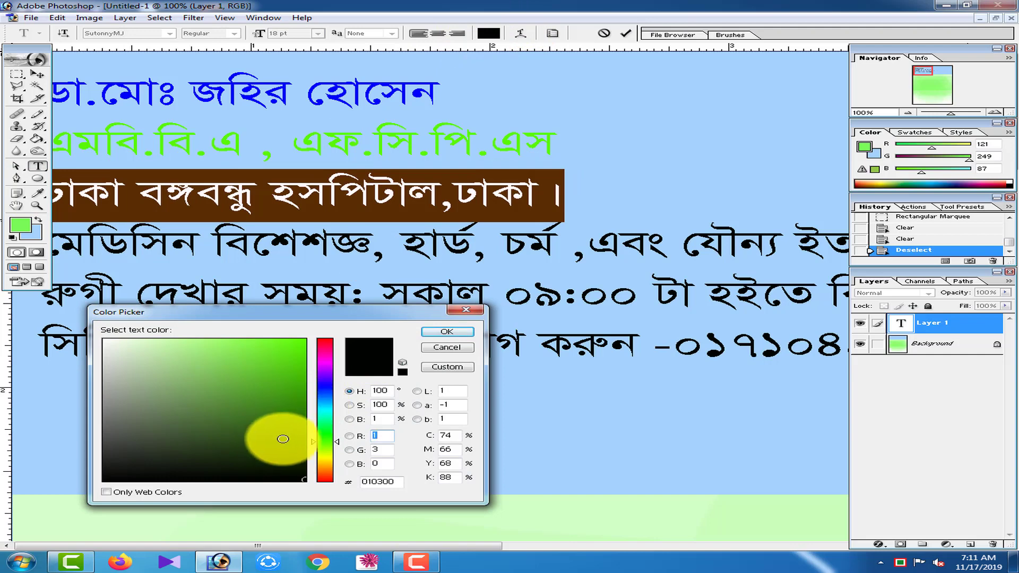
left_click(264, 440)
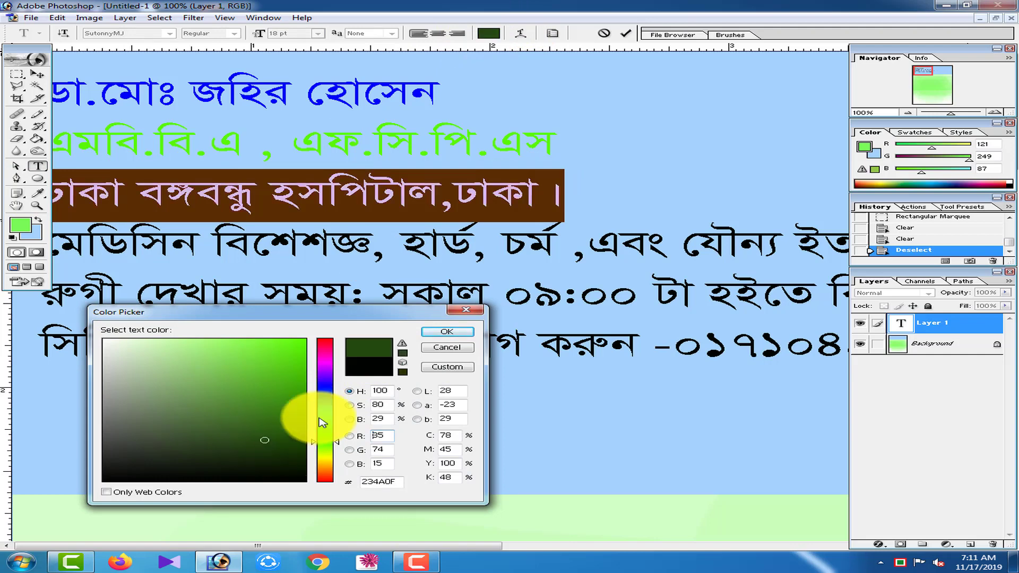
left_click(447, 332)
left_click(397, 191)
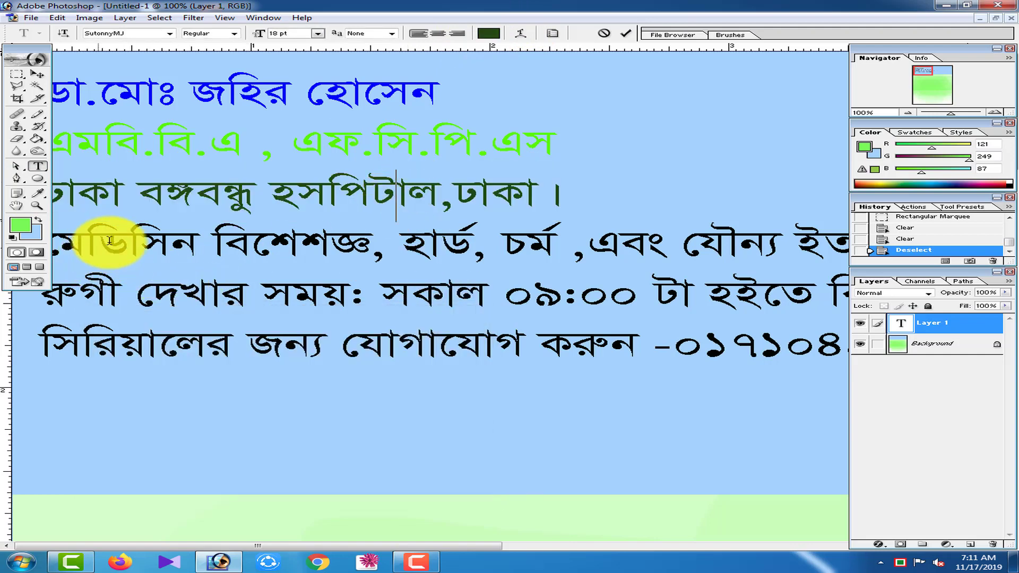
scroll(170, 306, "down", 2)
scroll(177, 303, "up", 2)
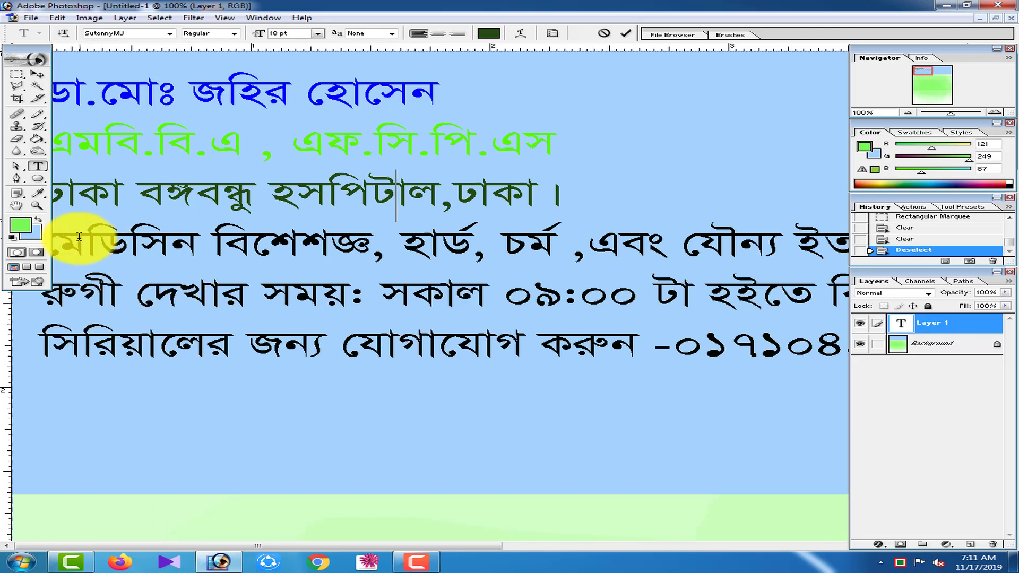
Step: Select the whole specialities line and colour it medium blue 045AB3
left_click_drag(54, 235, 289, 256)
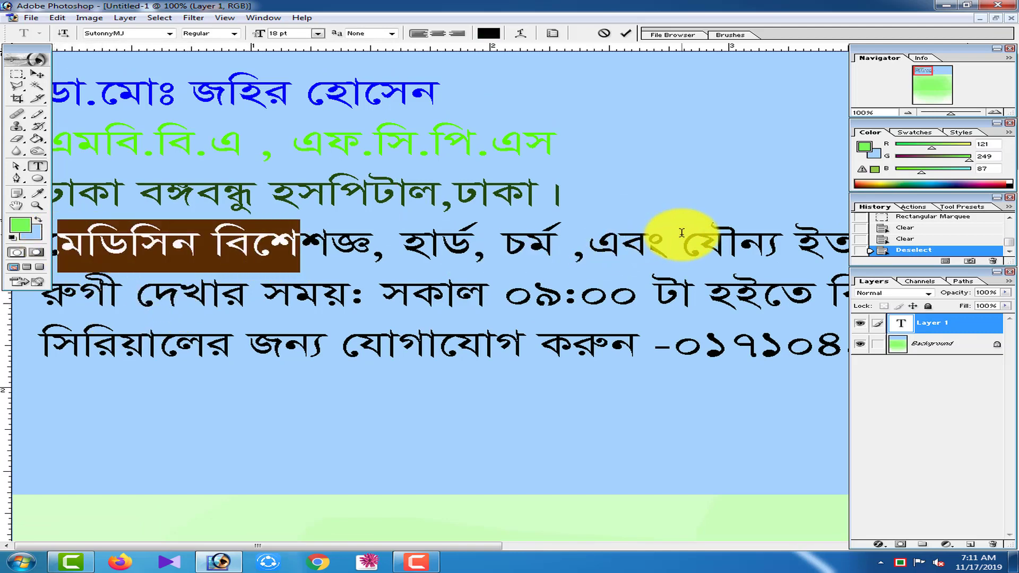
key("ctrl+minus")
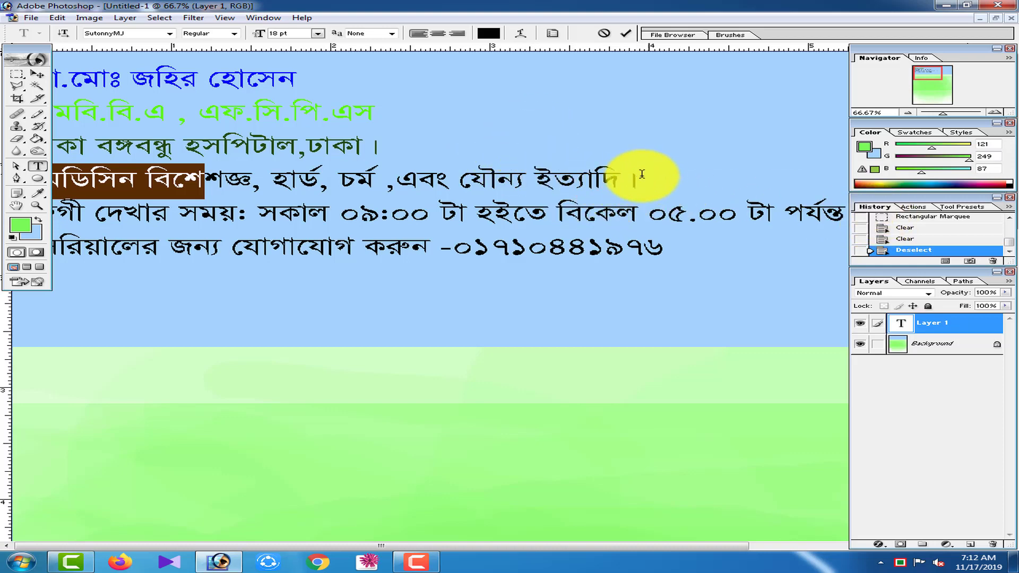
left_click_drag(637, 179, 9, 196)
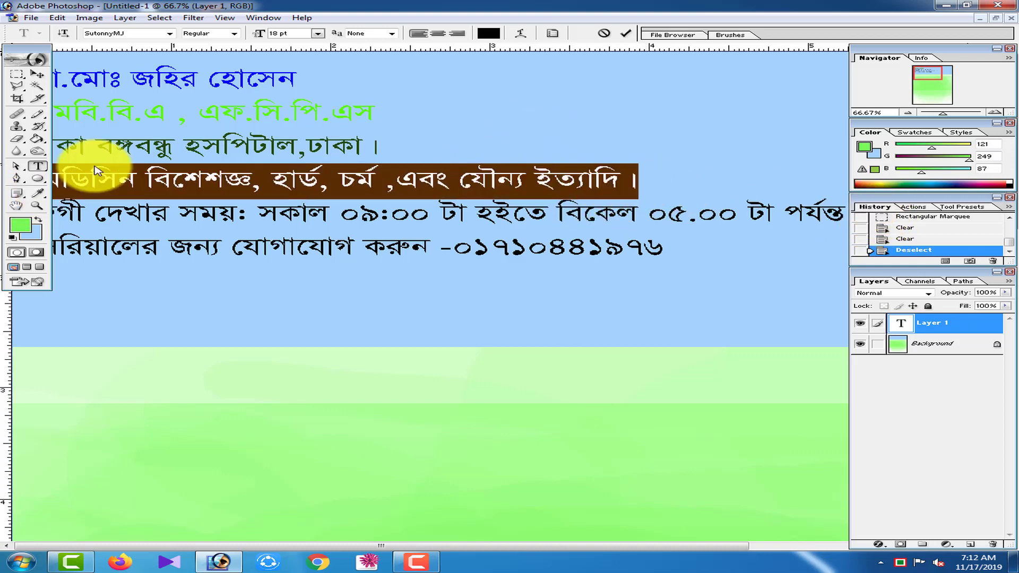
left_click(488, 35)
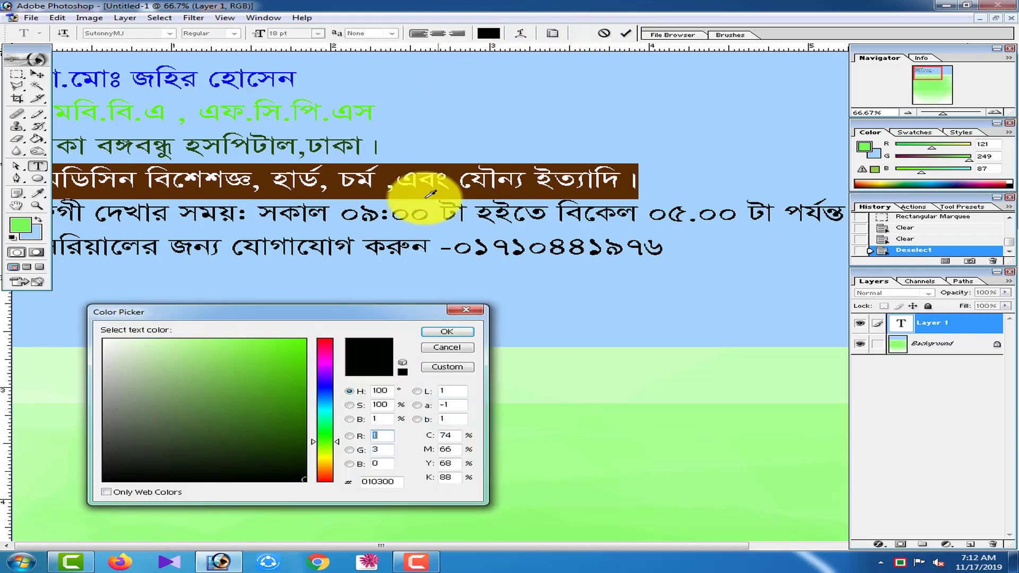
left_click(325, 346)
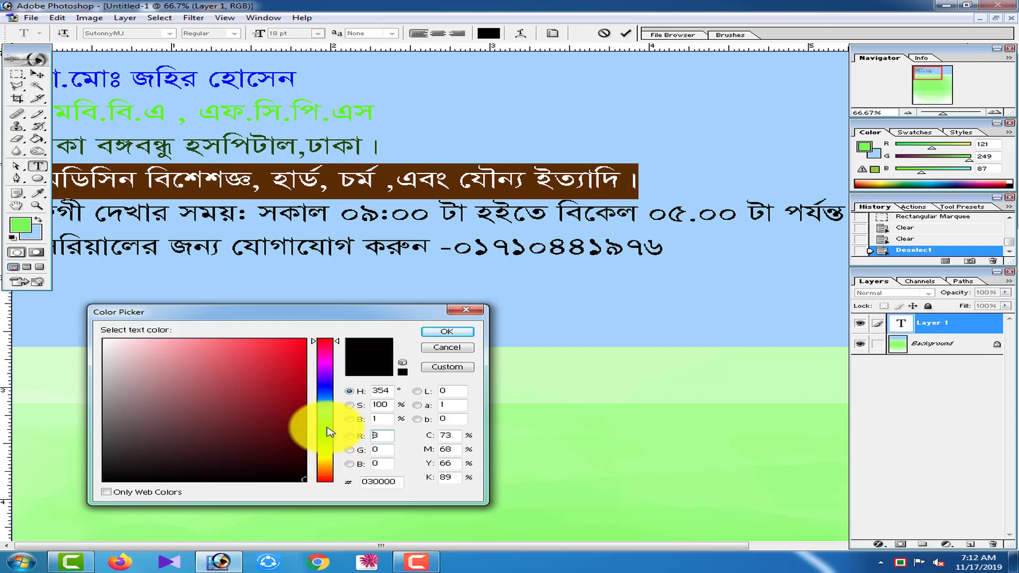
left_click(329, 398)
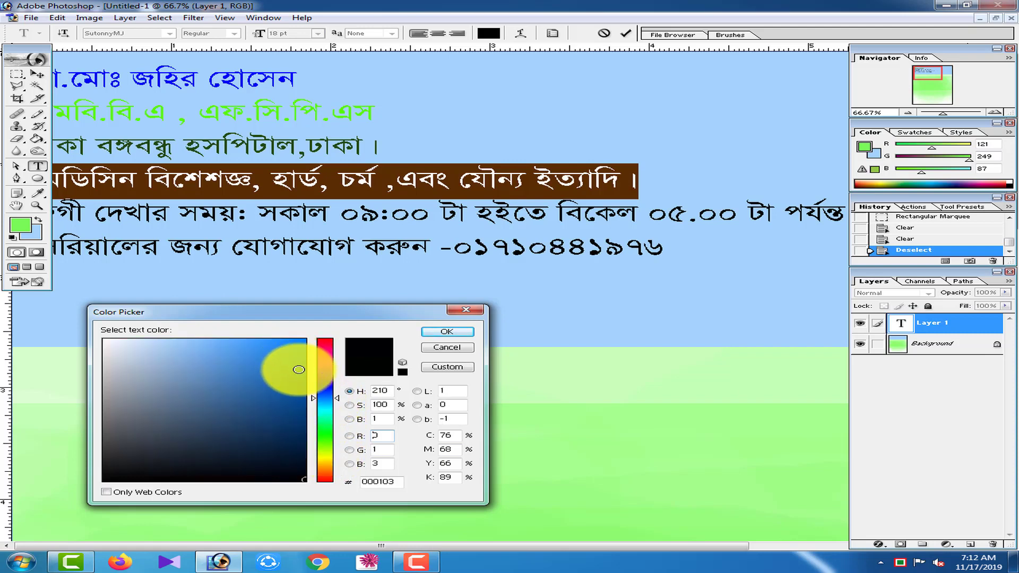
left_click(302, 381)
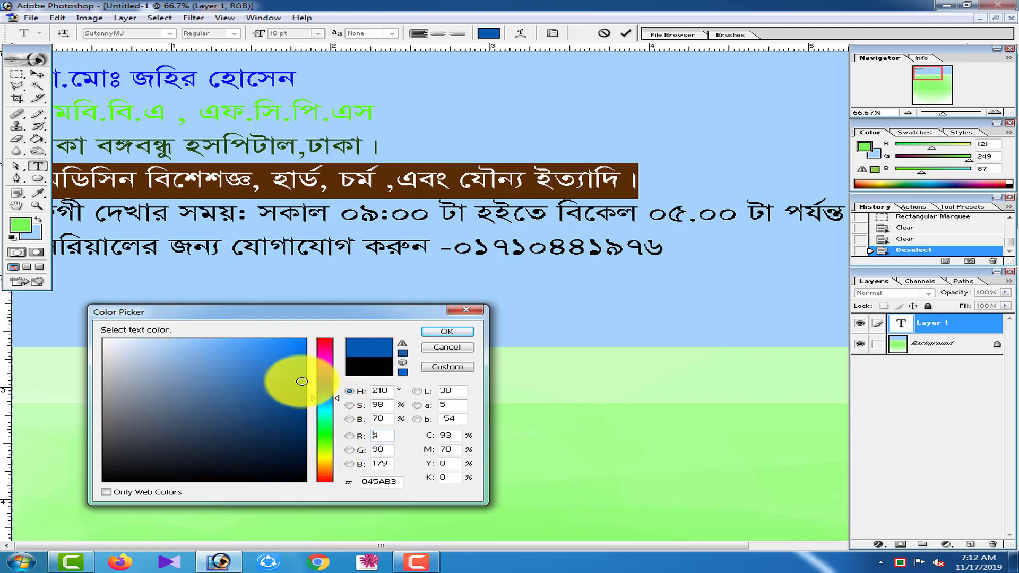
left_click(435, 333)
left_click(510, 180)
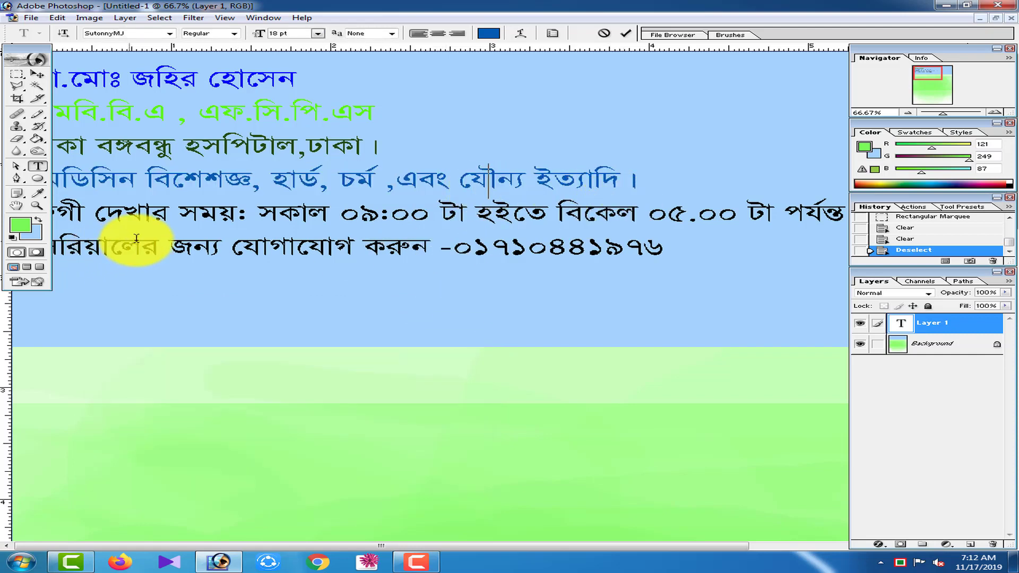
Step: Delete the stray dash in the specialities word and fit the page in view
key("ctrl+minus")
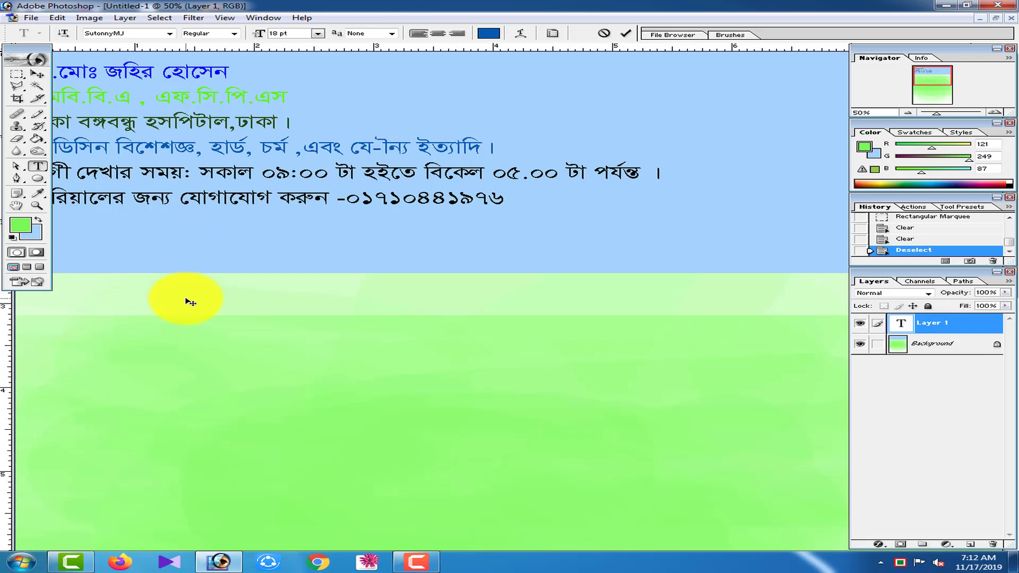
key("BackSpace")
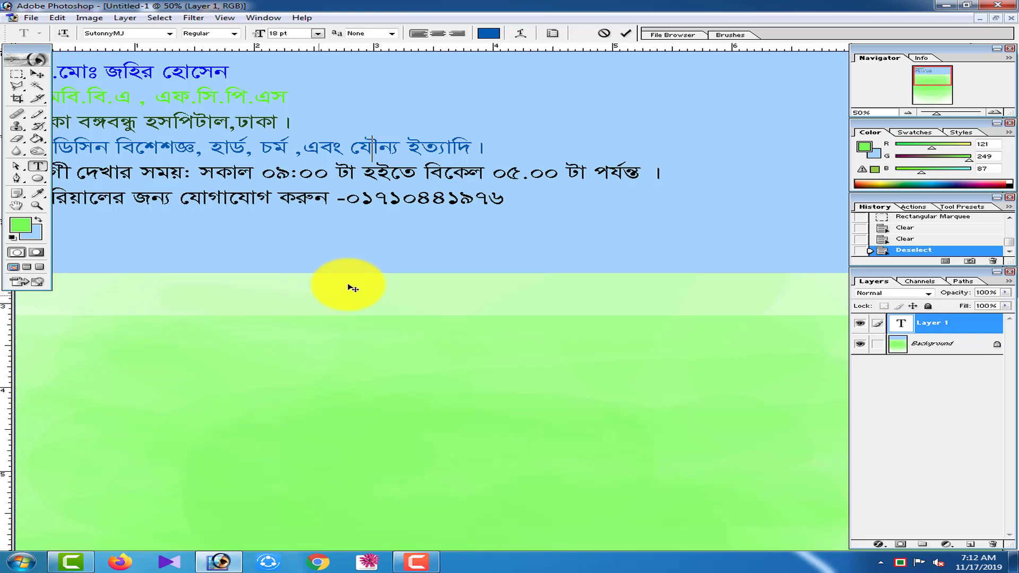
key("ctrl+minus")
key("ctrl+minus")
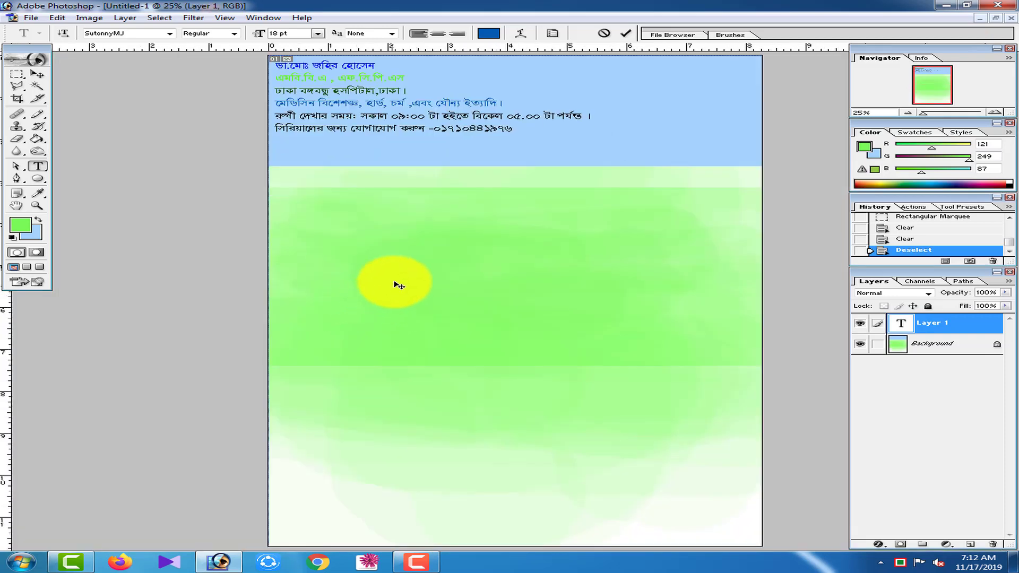
key("ctrl+0")
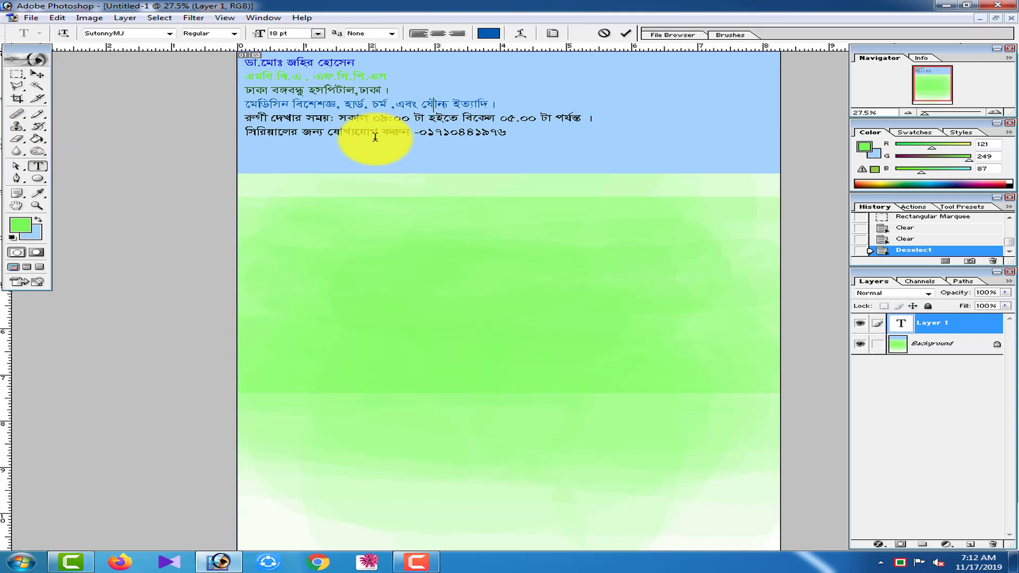
scroll(377, 159, "down", 2)
scroll(380, 166, "up", 2)
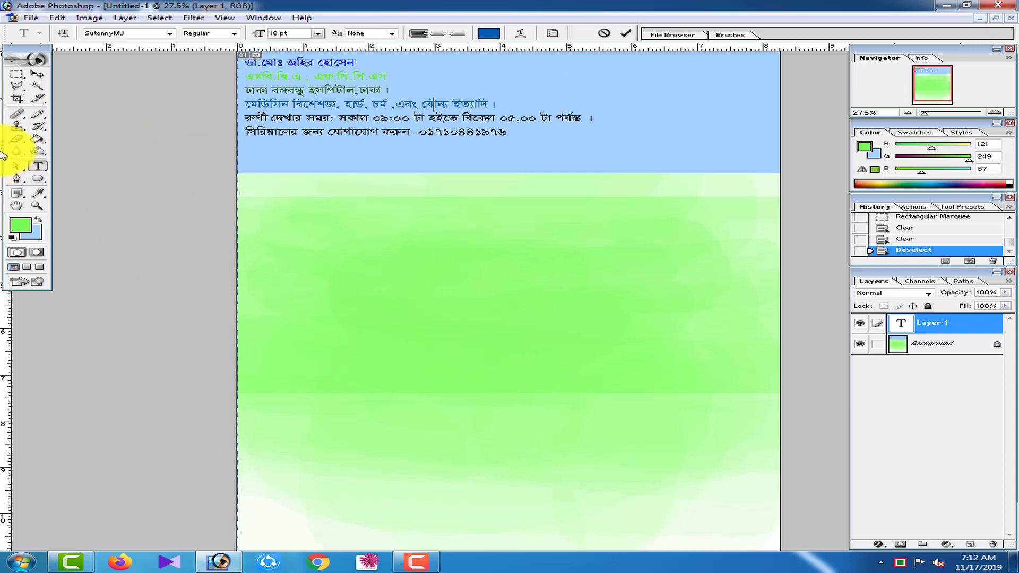
Step: With the Rectangular Marquee active, set the background colour to pink F75279
left_click(16, 77)
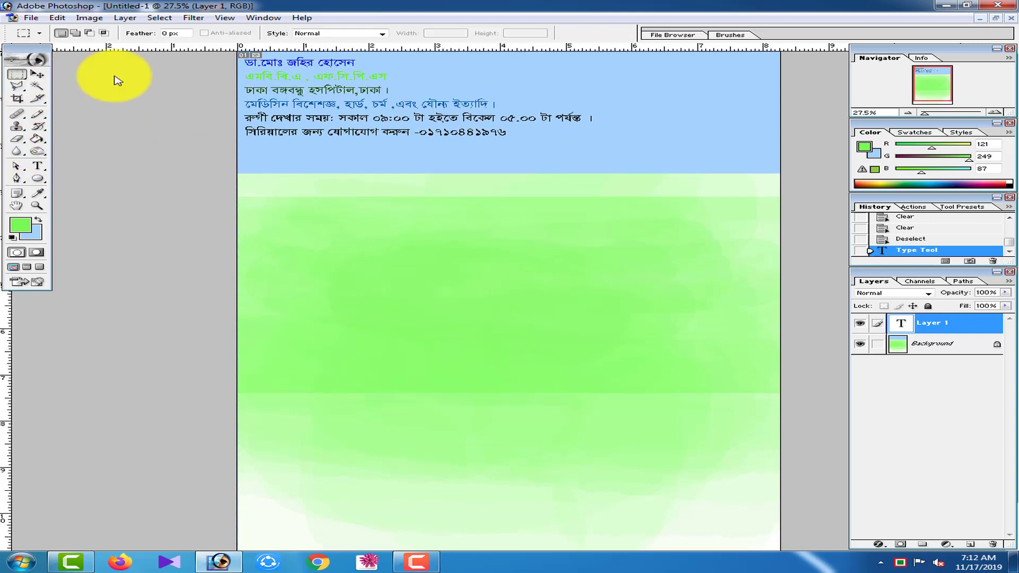
left_click(33, 236)
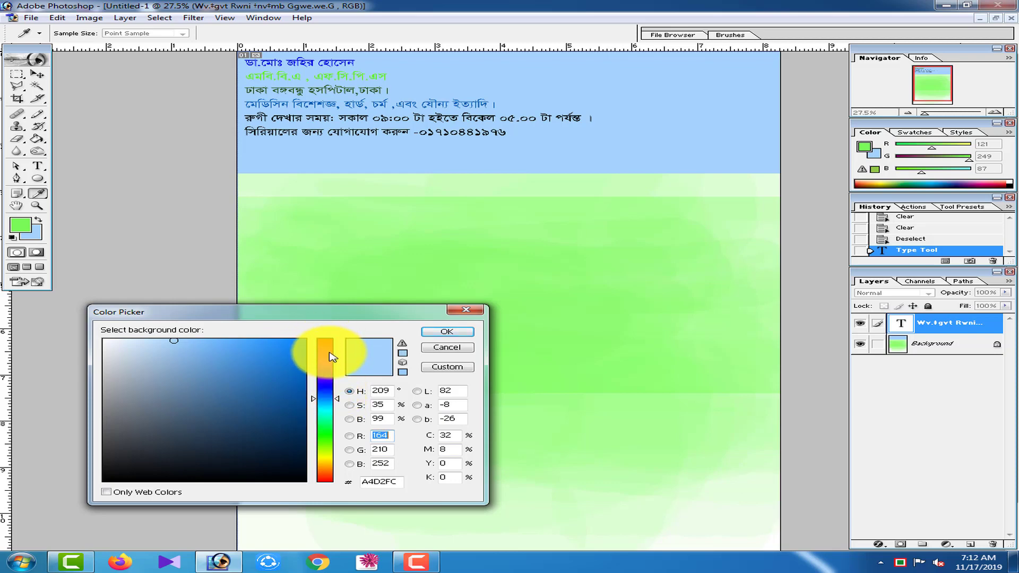
left_click_drag(327, 354, 327, 344)
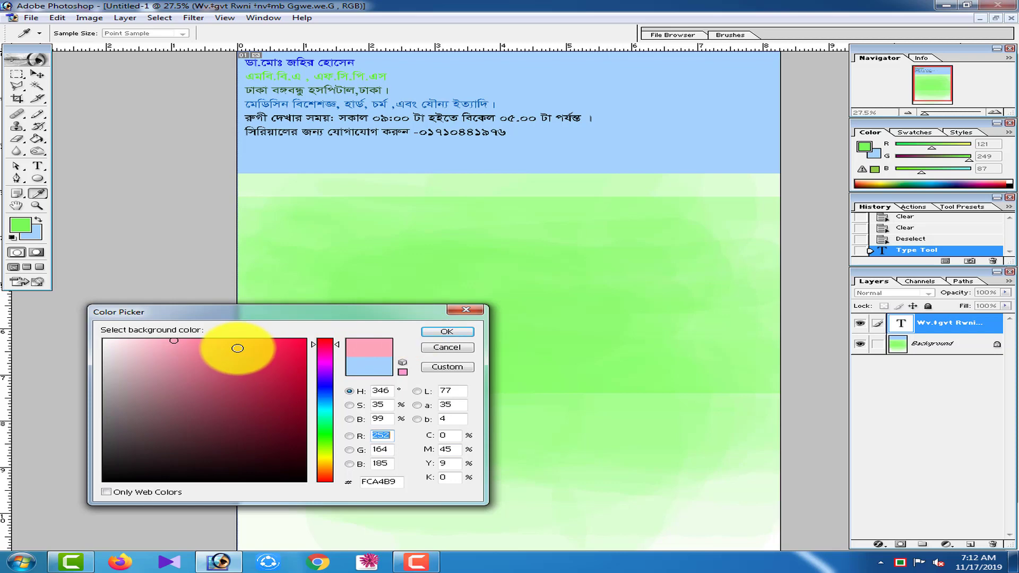
left_click(238, 343)
left_click(448, 331)
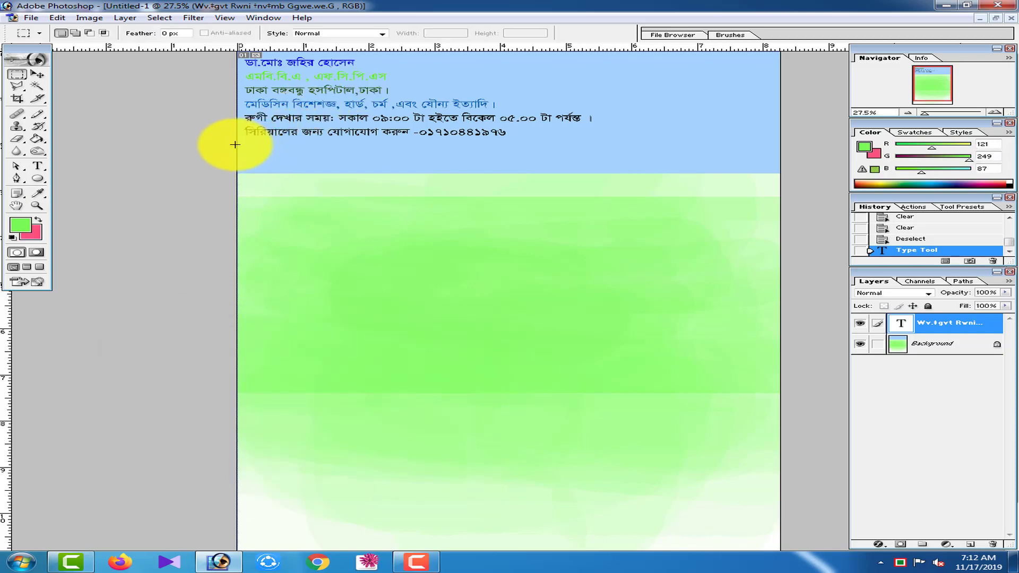
Step: Fill a full-width band below the details with pink on the Background layer
left_click_drag(235, 145, 742, 161)
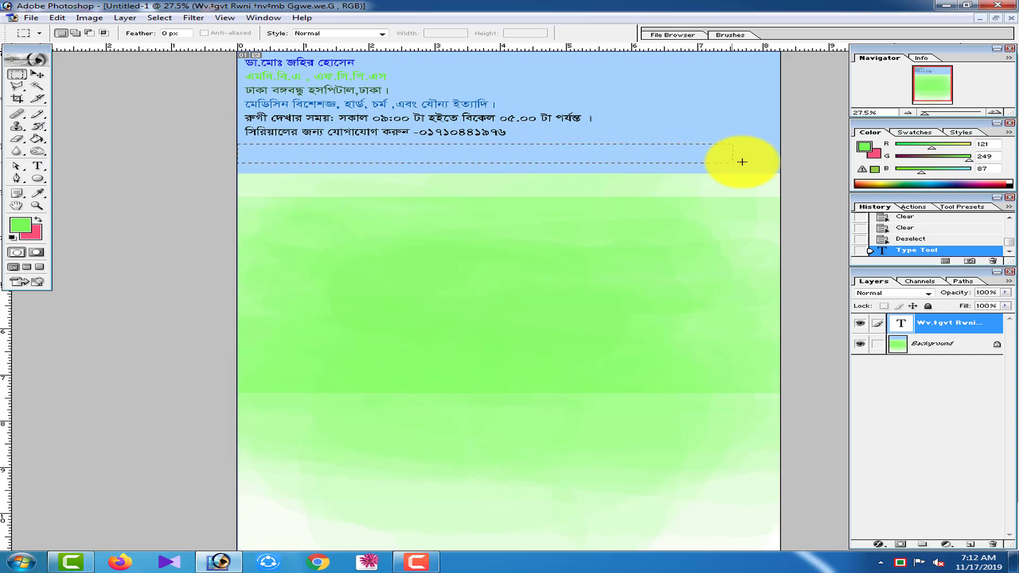
left_click_drag(742, 162, 789, 160)
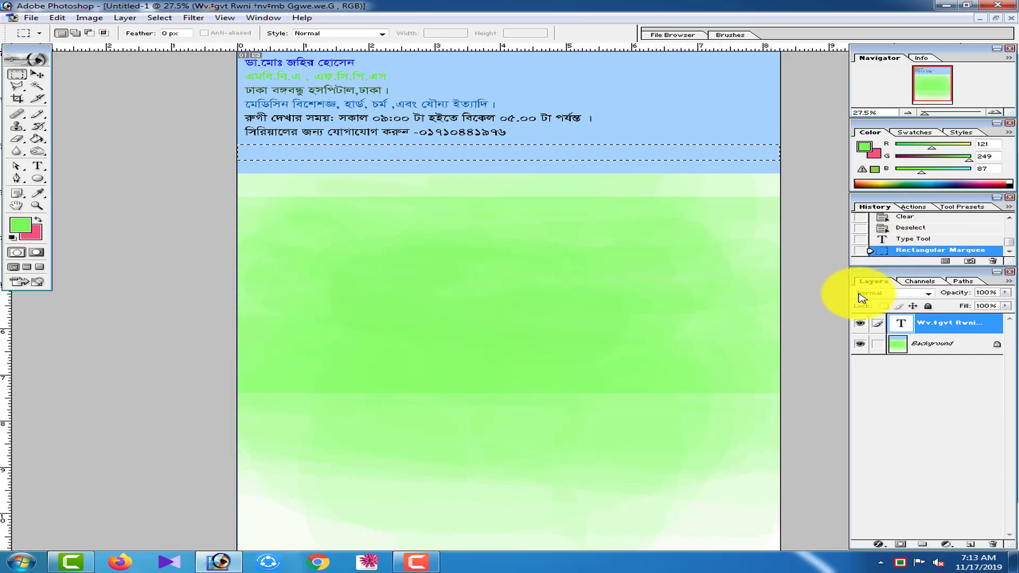
left_click(910, 344)
key("Delete")
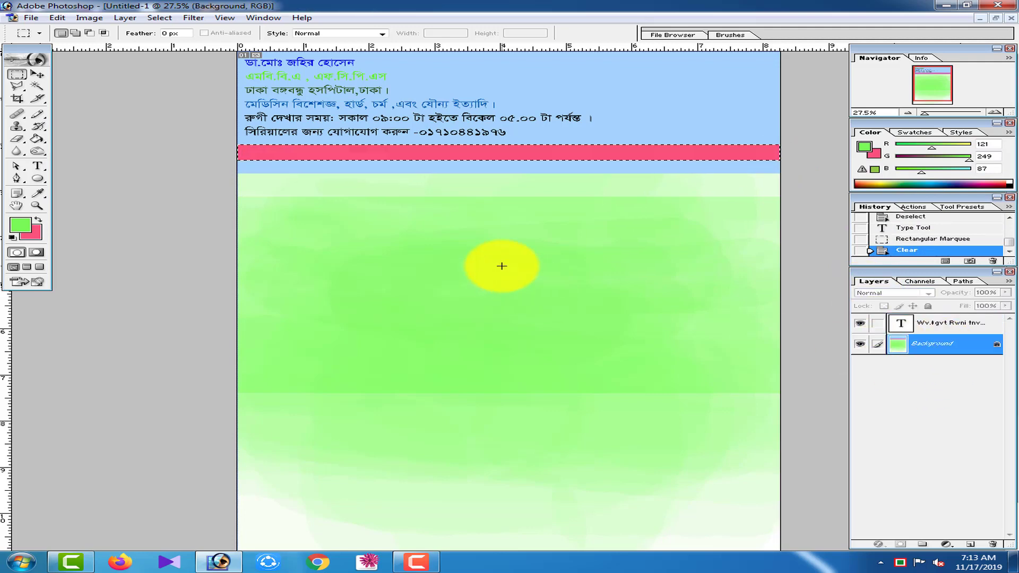
Step: Restore the band selection, refill it with green 52F779, and deselect
left_click(16, 98)
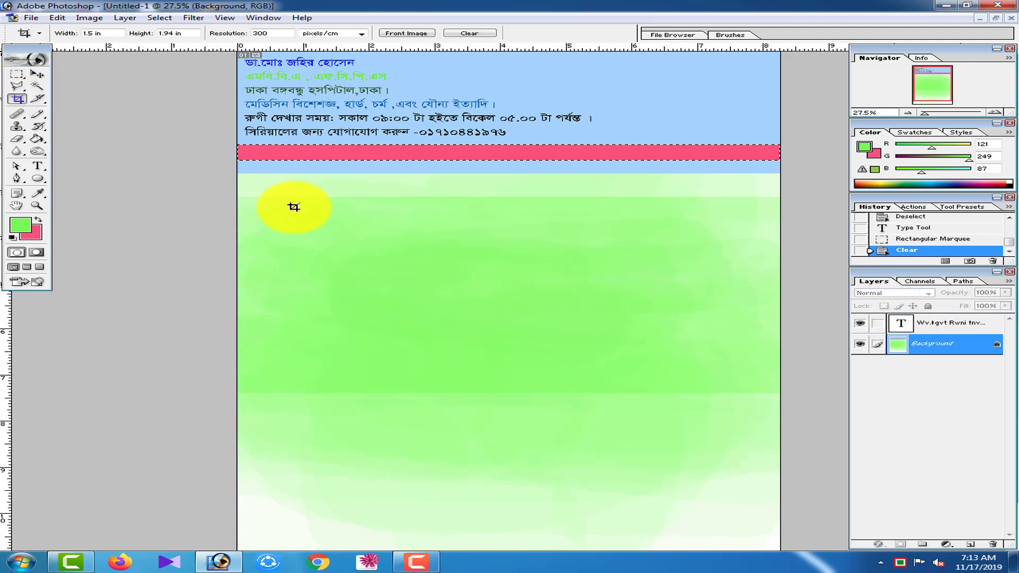
key("ctrl+d")
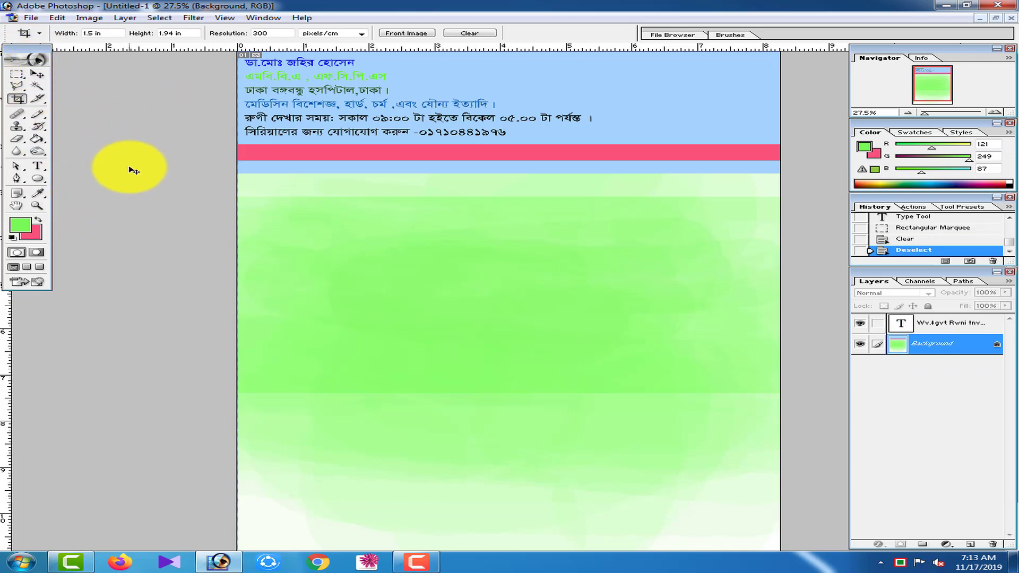
key("ctrl+z")
left_click(37, 193)
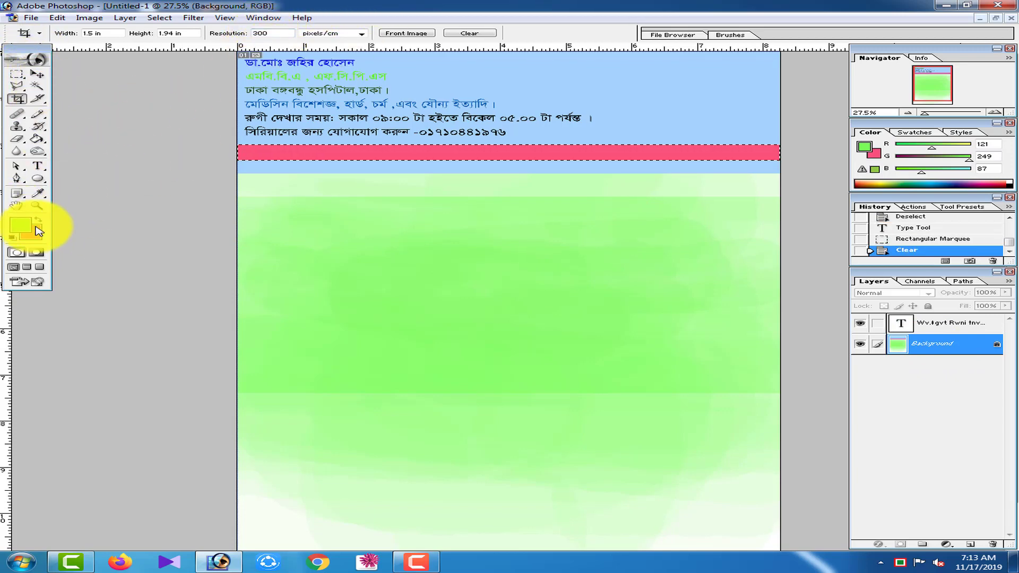
left_click(35, 233)
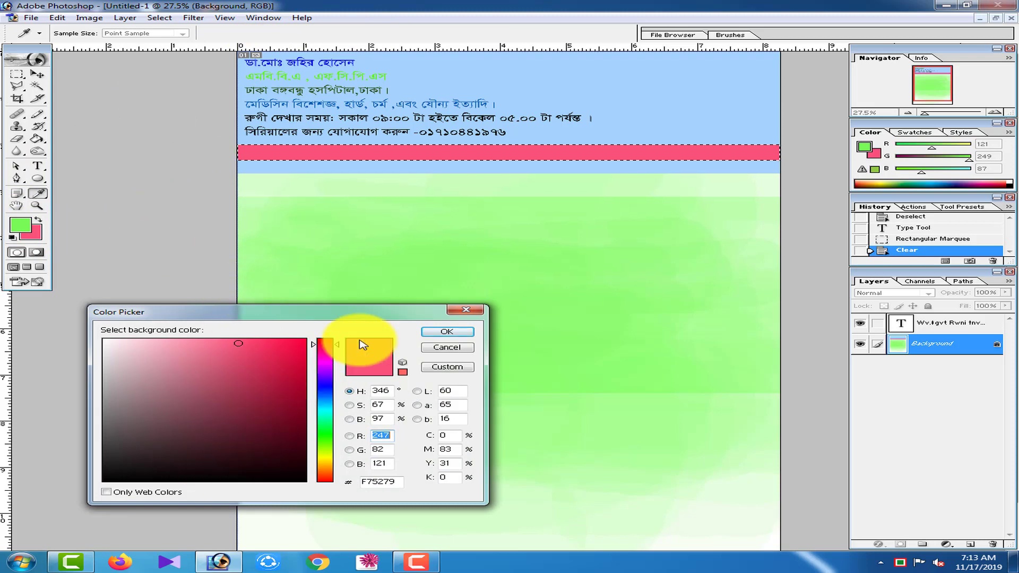
left_click(330, 427)
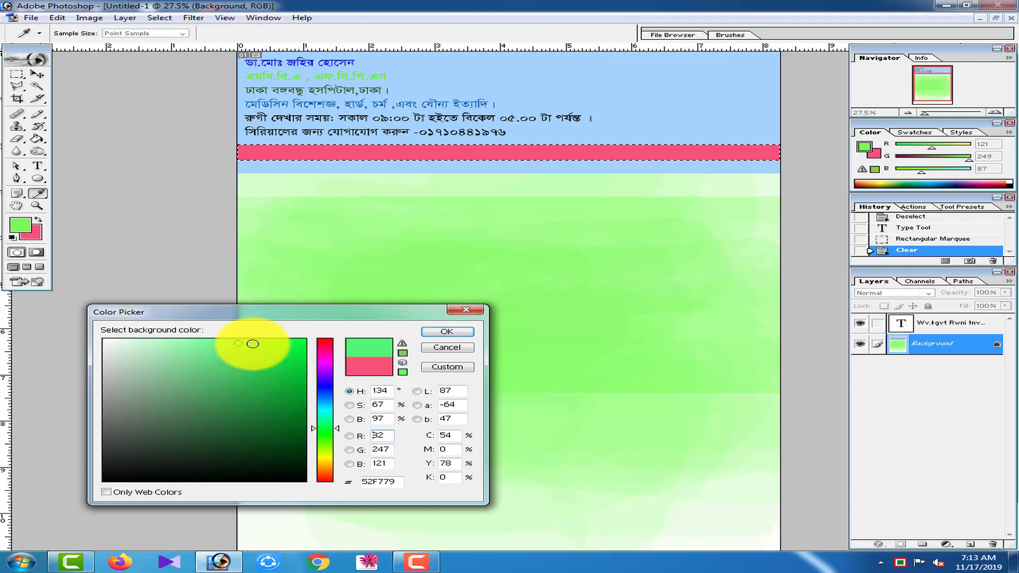
left_click(446, 332)
key("c")
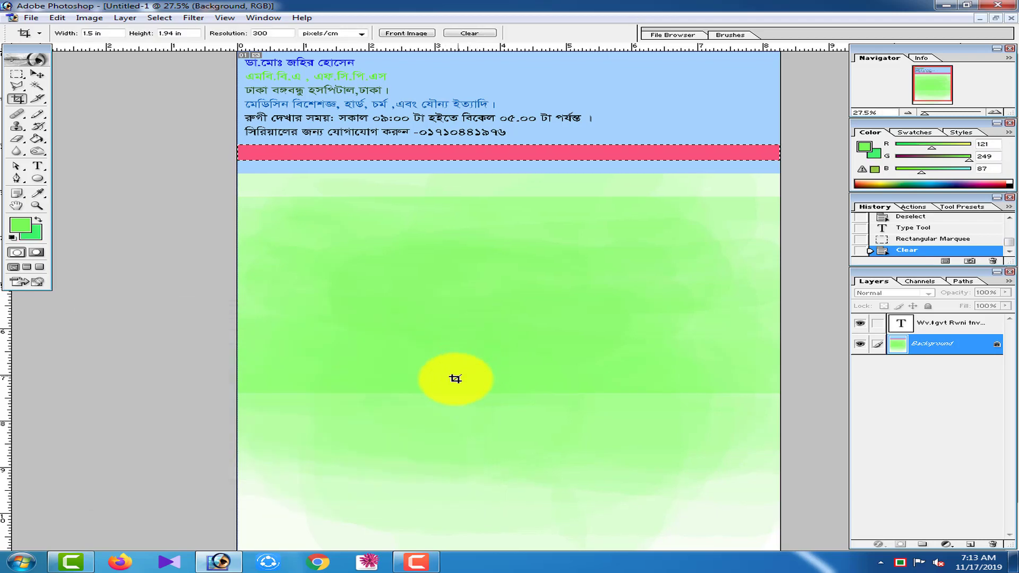
key("Delete")
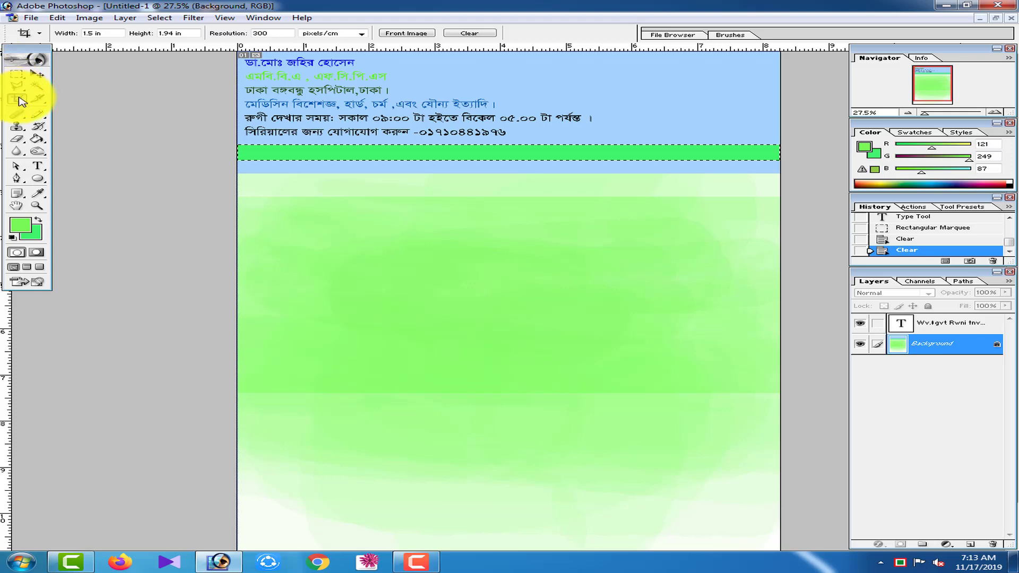
key("ctrl+d")
left_click(38, 166)
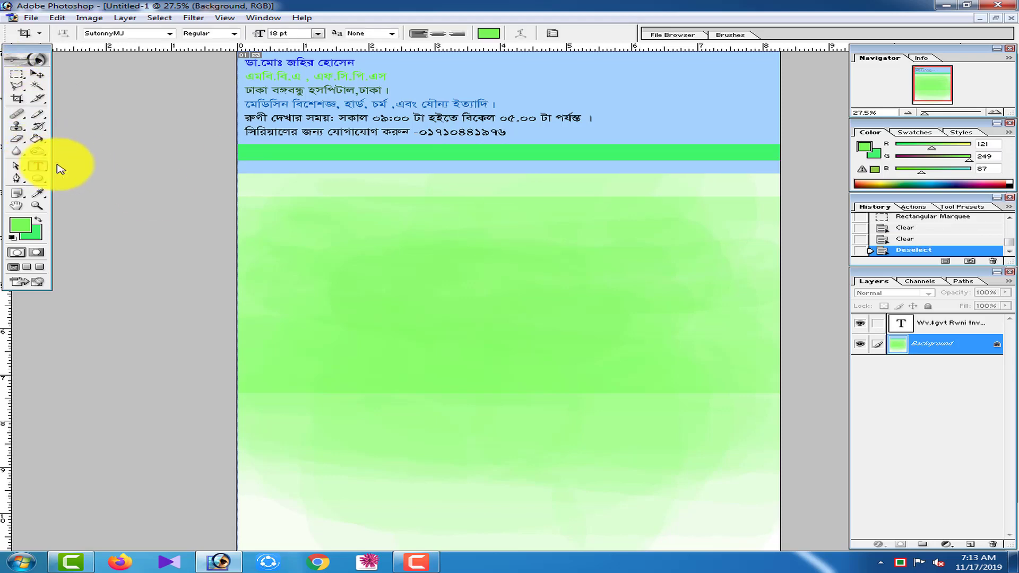
Step: Type the label রুগীর নাম at the left of the green strip and recolour it near-black 010600
left_click(246, 154)
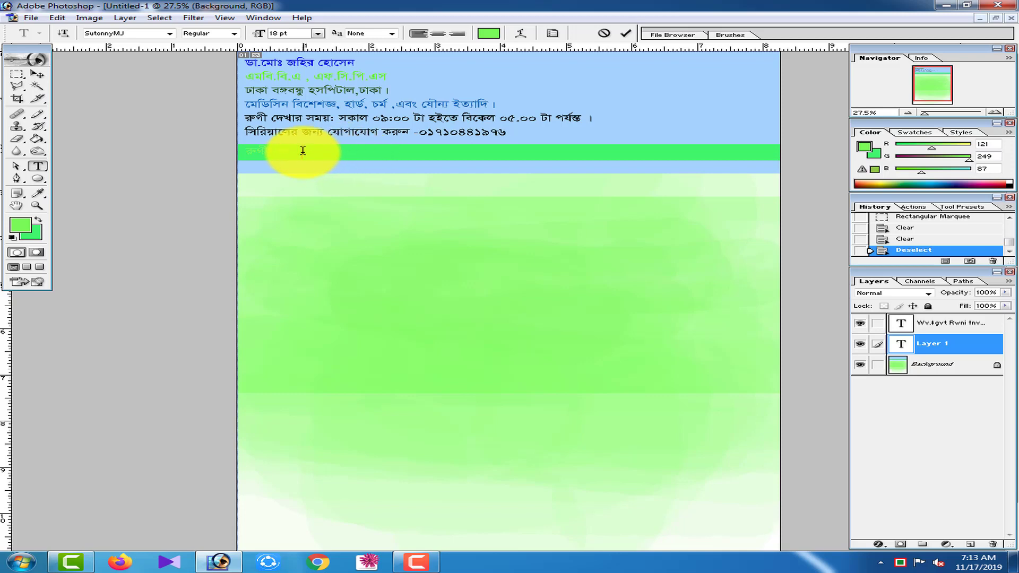
left_click_drag(292, 154, 150, 132)
left_click(492, 35)
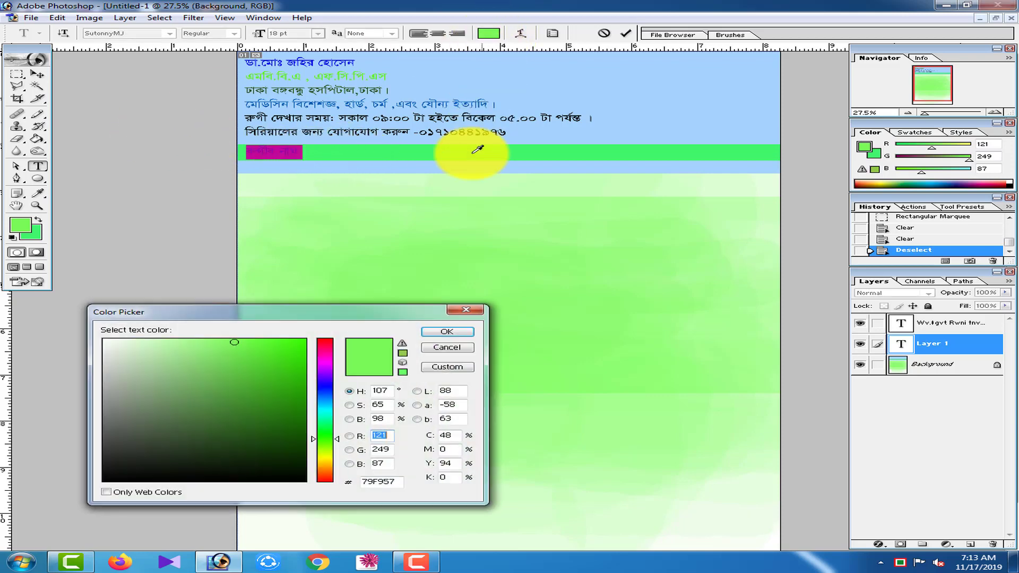
left_click(303, 477)
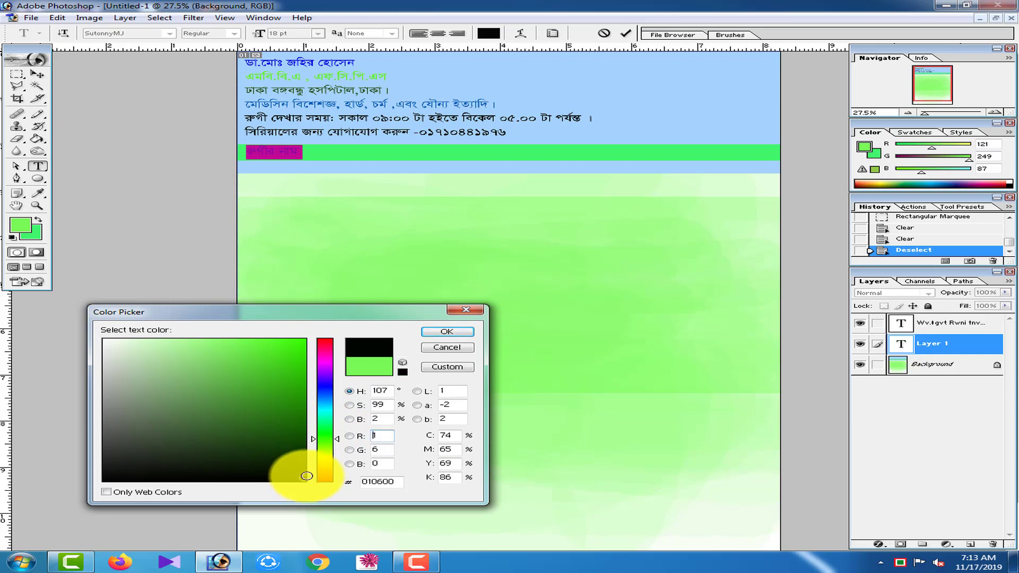
left_click(447, 330)
left_click(271, 154)
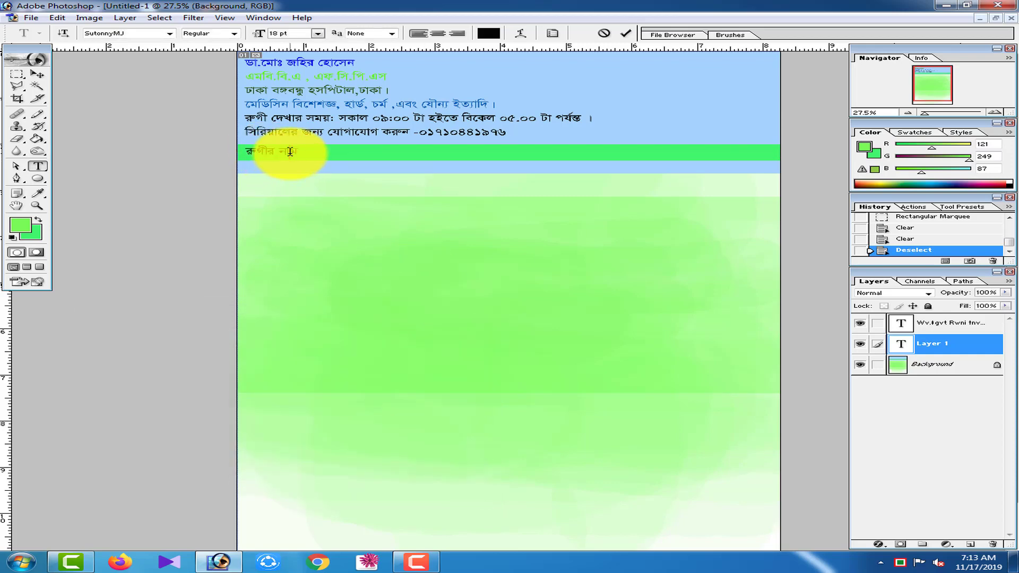
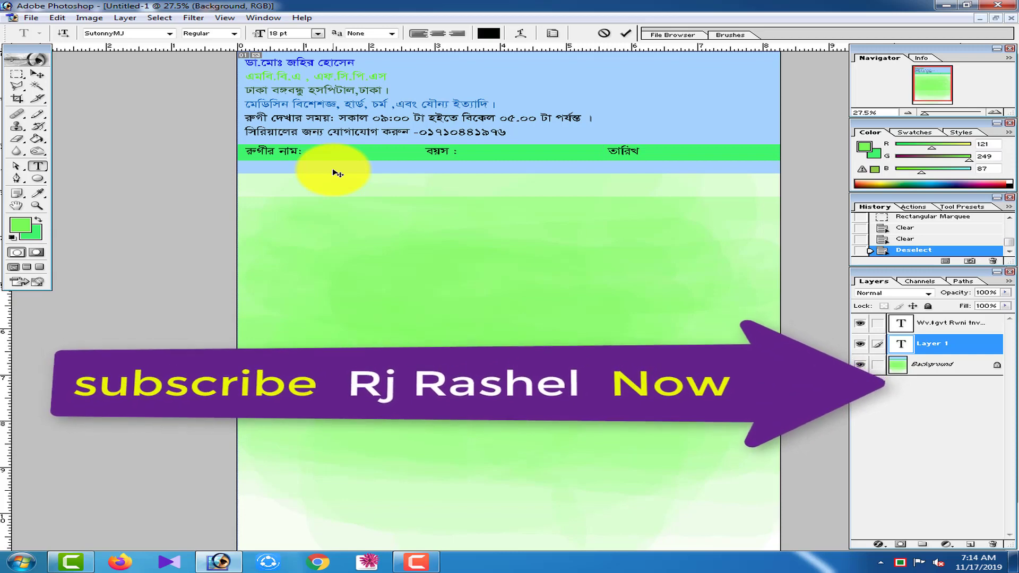
Step: Push the date label to the right end of the patient line in the green strip
key("BackSpace")
key("BackSpace")
key("BackSpace")
key("BackSpace")
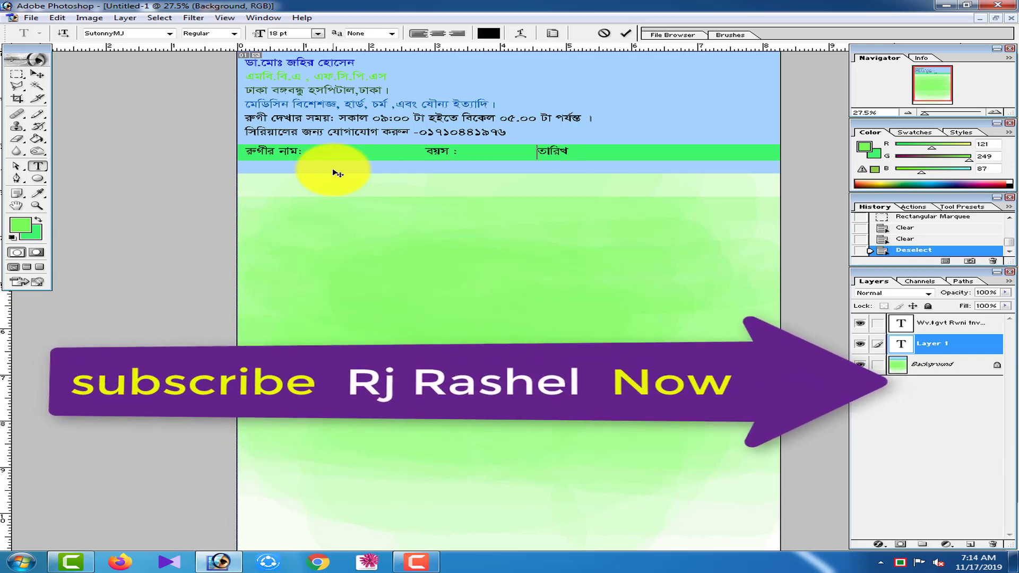
key("End")
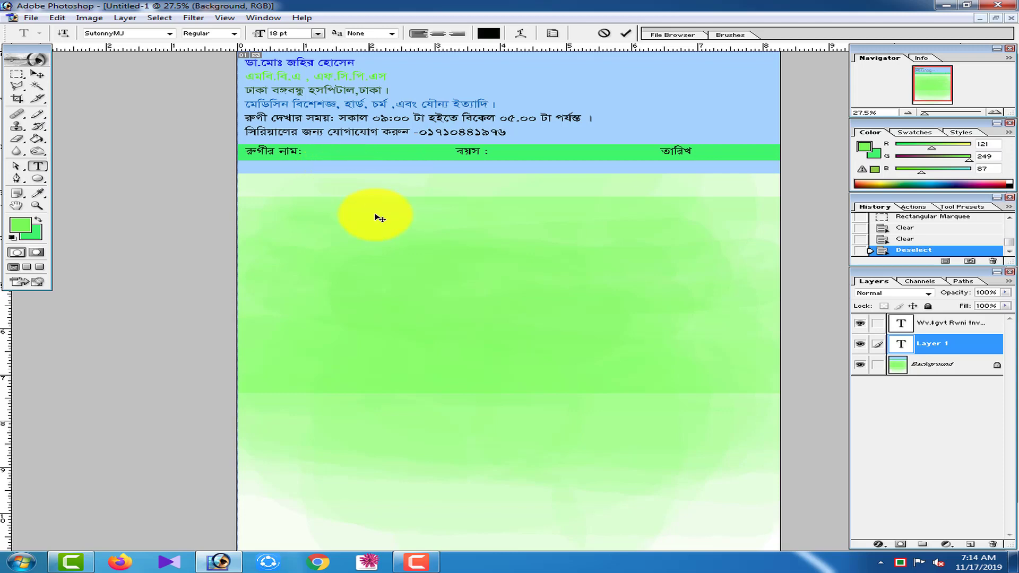
scroll(411, 313, "down", 2)
scroll(411, 313, "up", 2)
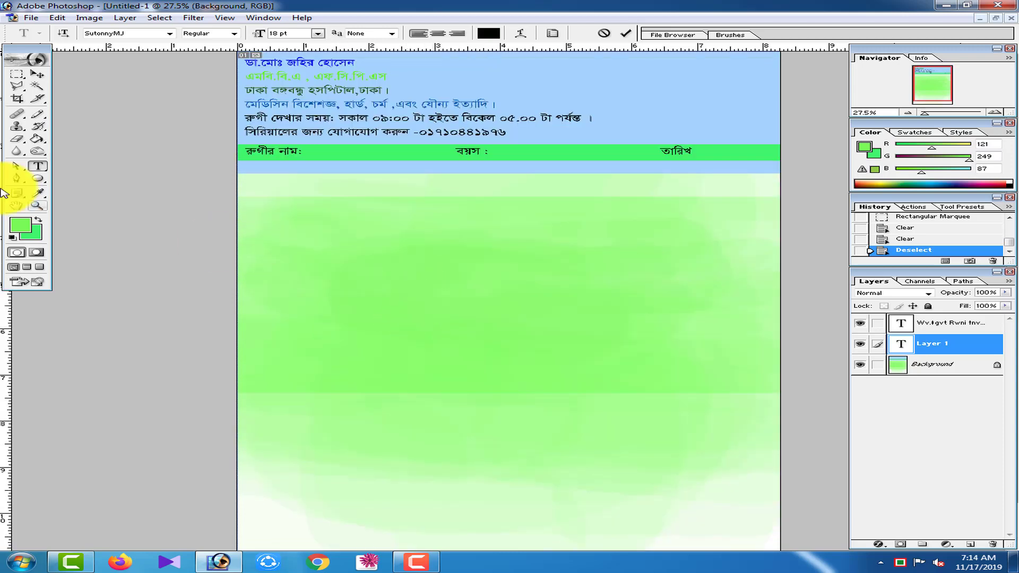
Step: Commit the header edit and start a new Arial 36 pt text line on the green page
left_click(18, 98)
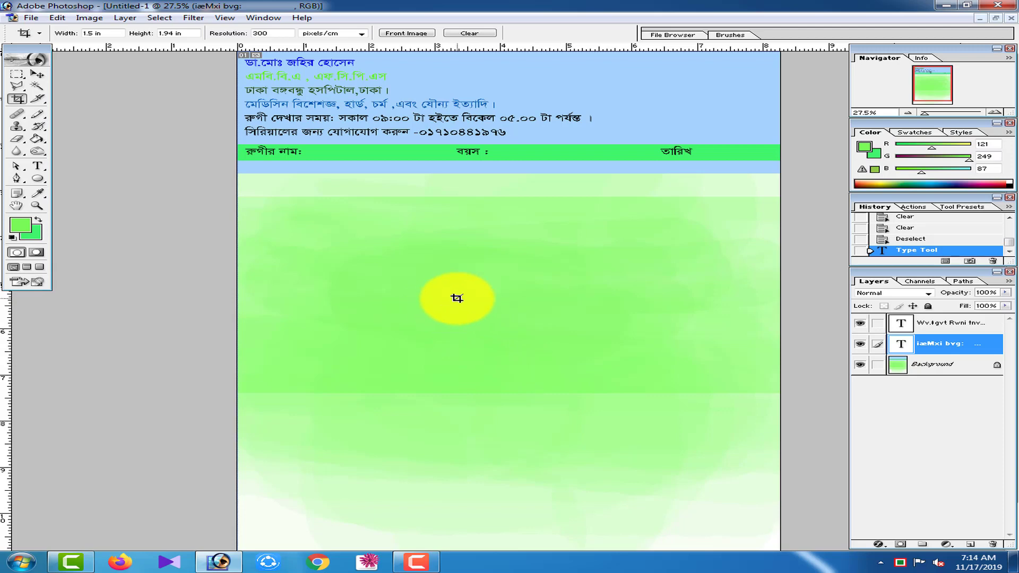
left_click(37, 166)
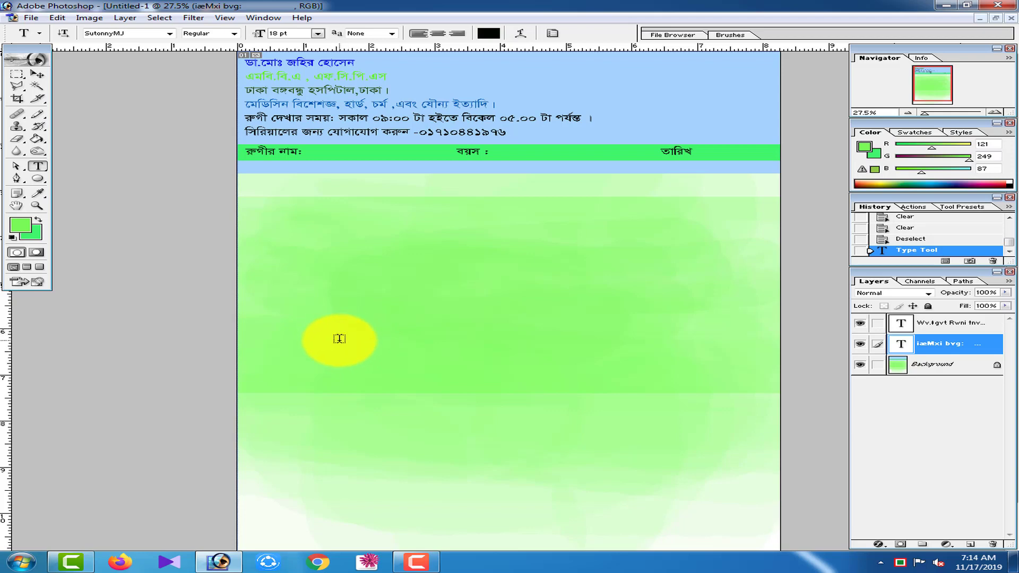
left_click(339, 338)
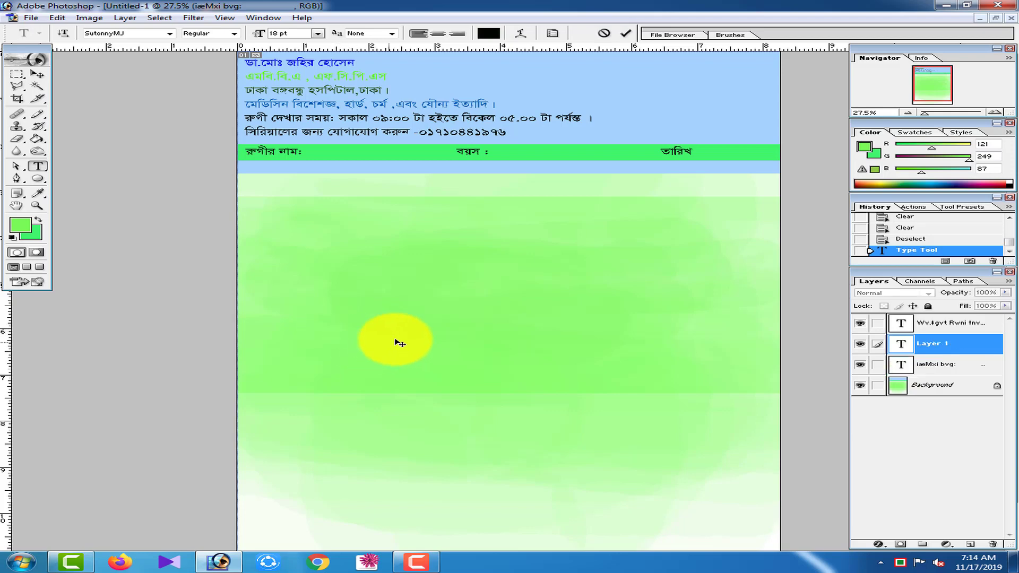
left_click(169, 33)
left_click_drag(220, 143, 234, 41)
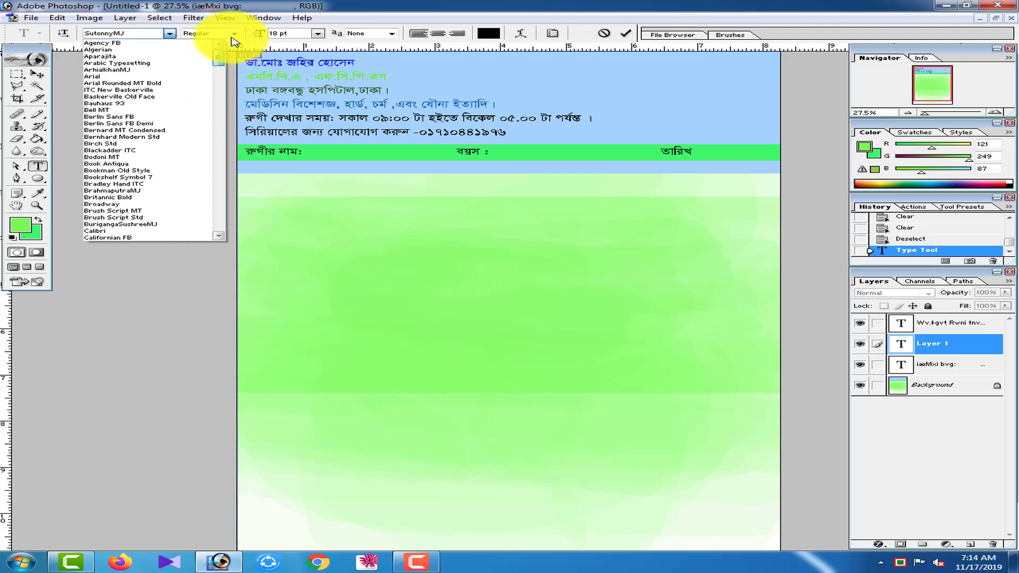
left_click(109, 77)
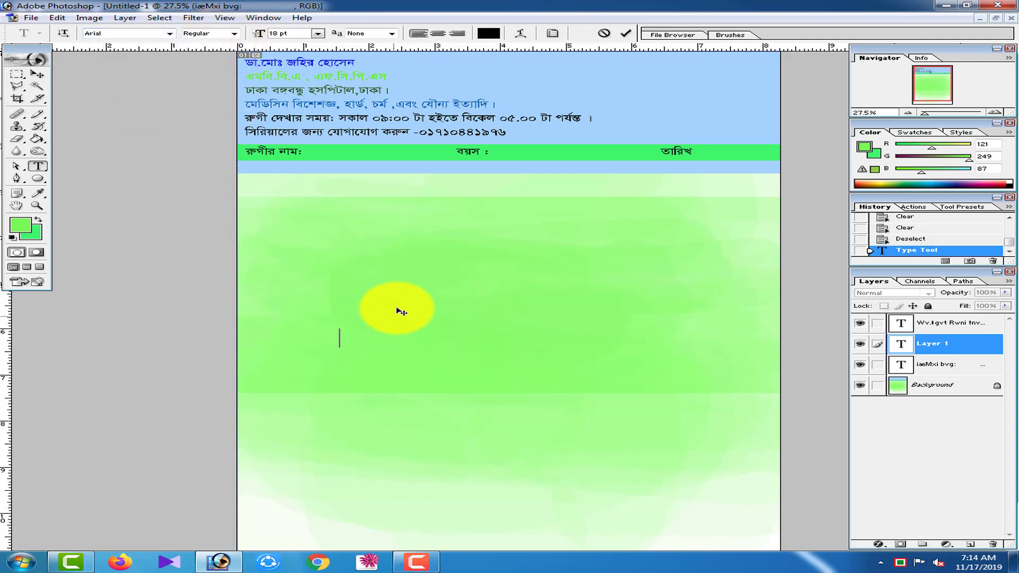
left_click(316, 32)
left_click(307, 187)
type("D.MJ")
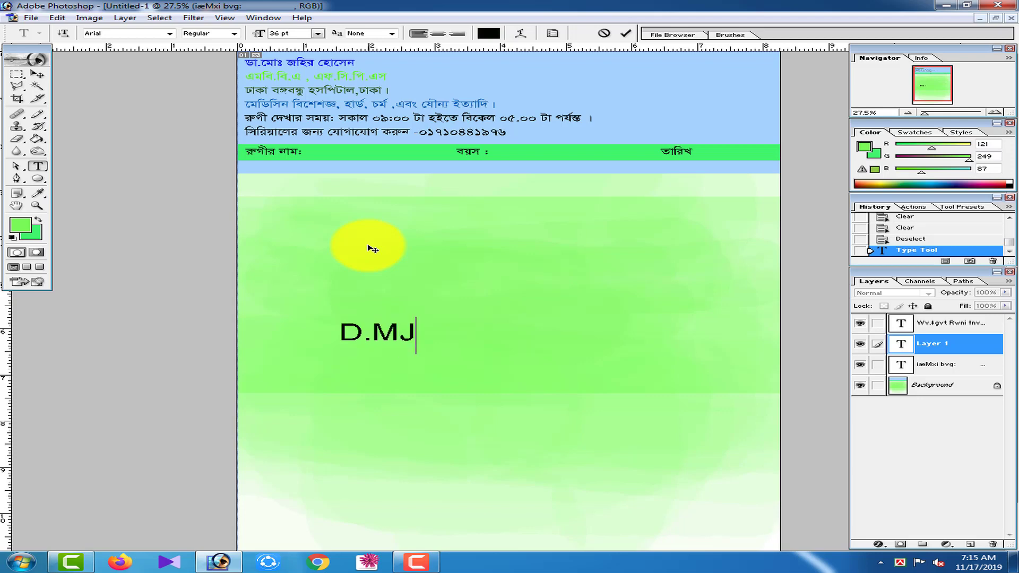
Step: Enlarge the D.MJ text to 72 pt, shift it left, and correct it to read D.M.J
mouse_move(471, 383)
left_mouse_down()
mouse_move(568, 381)
mouse_move(546, 347)
mouse_move(300, 328)
left_mouse_up()
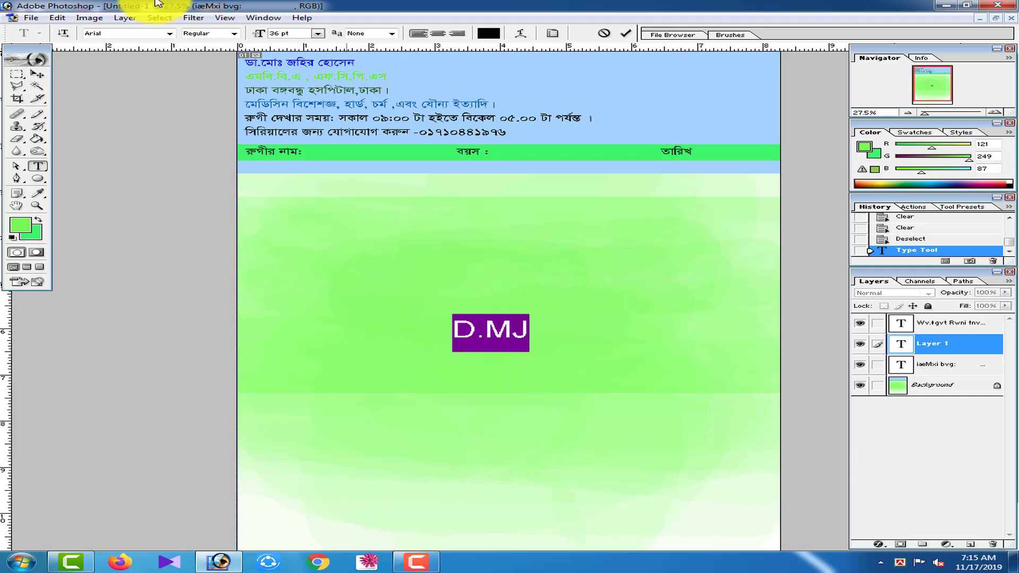
left_click(317, 33)
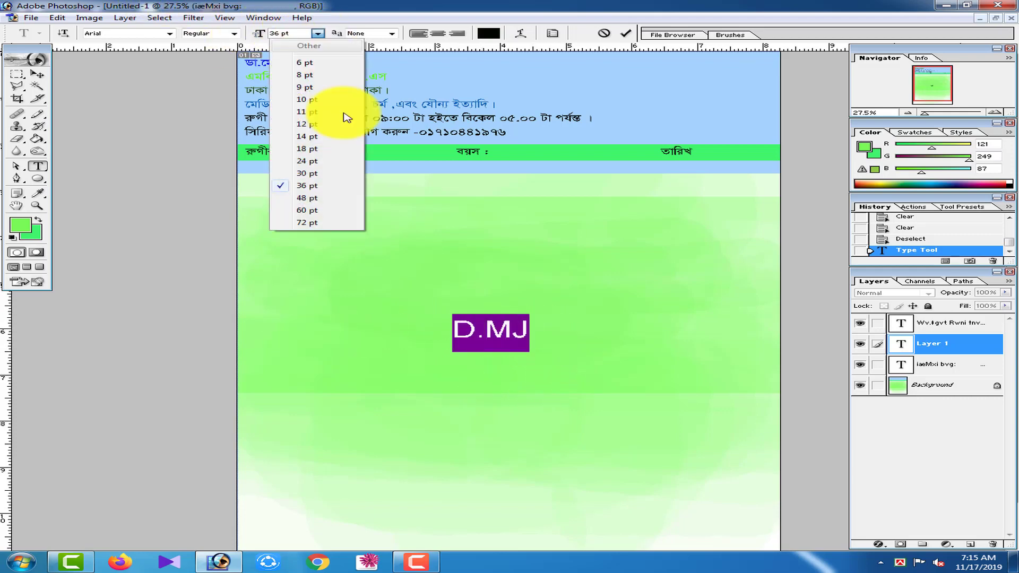
left_click(300, 223)
left_click(519, 333)
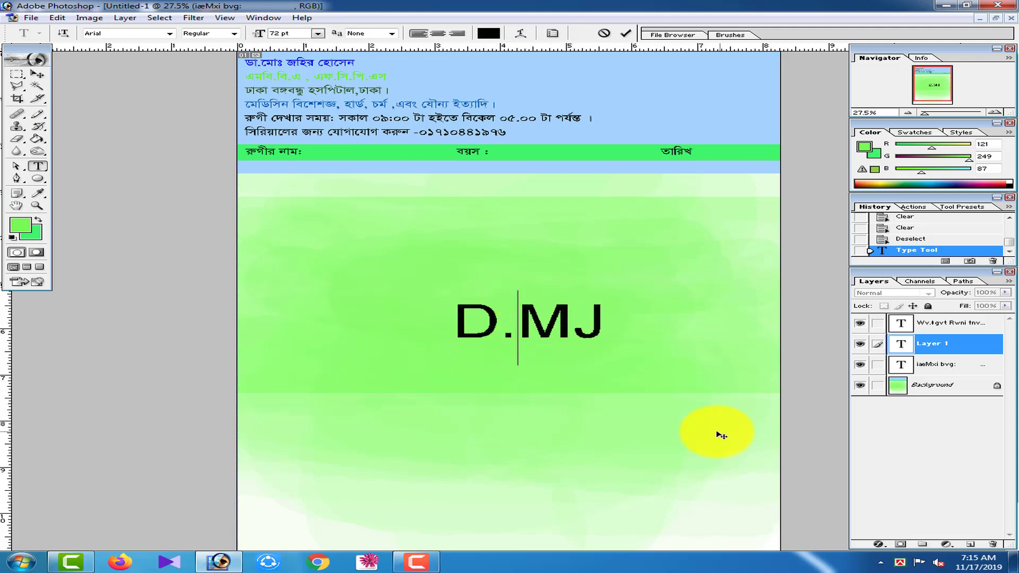
mouse_move(722, 433)
left_mouse_down()
mouse_move(673, 438)
mouse_move(686, 444)
left_mouse_up()
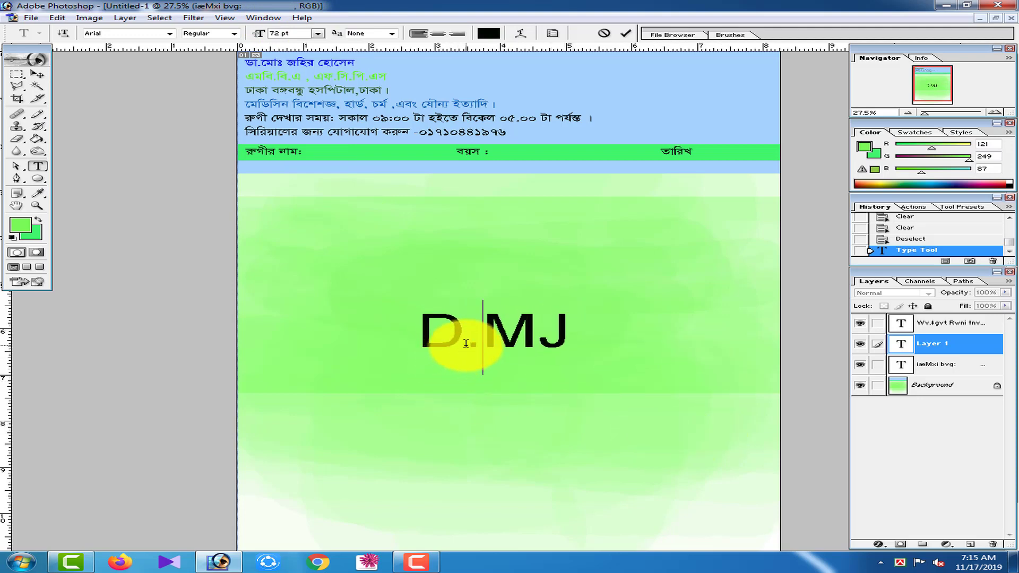
left_click(464, 345)
left_click(540, 351)
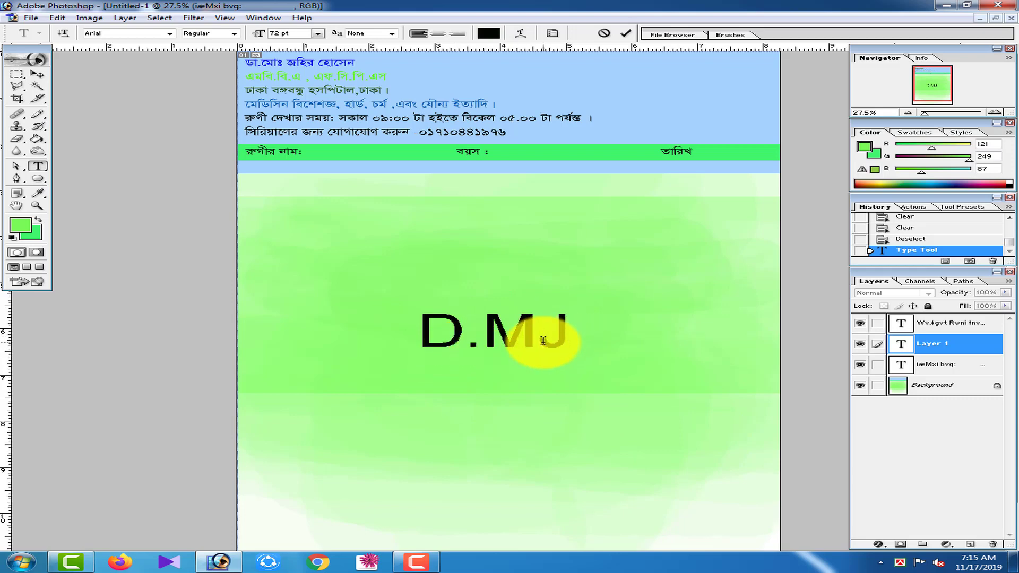
type(".")
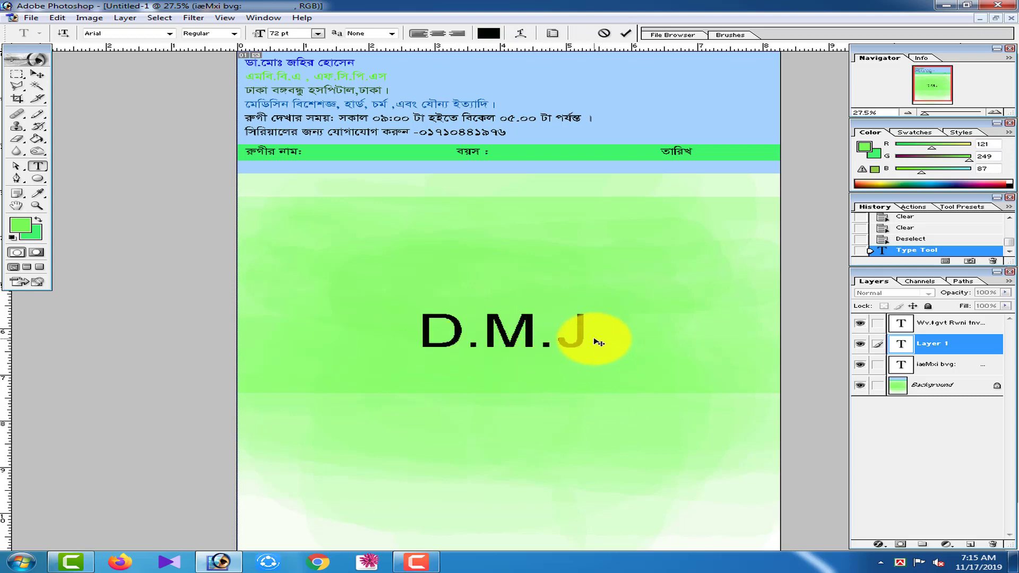
Step: Colour the D.M.J text red (F9143F) and commit it
left_click_drag(599, 342, 103, 284)
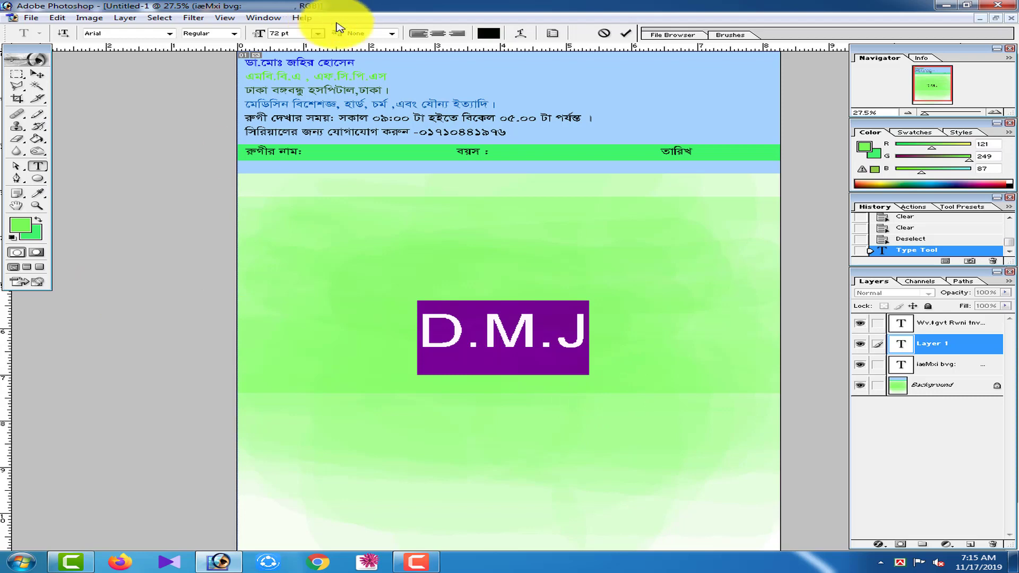
left_click(487, 33)
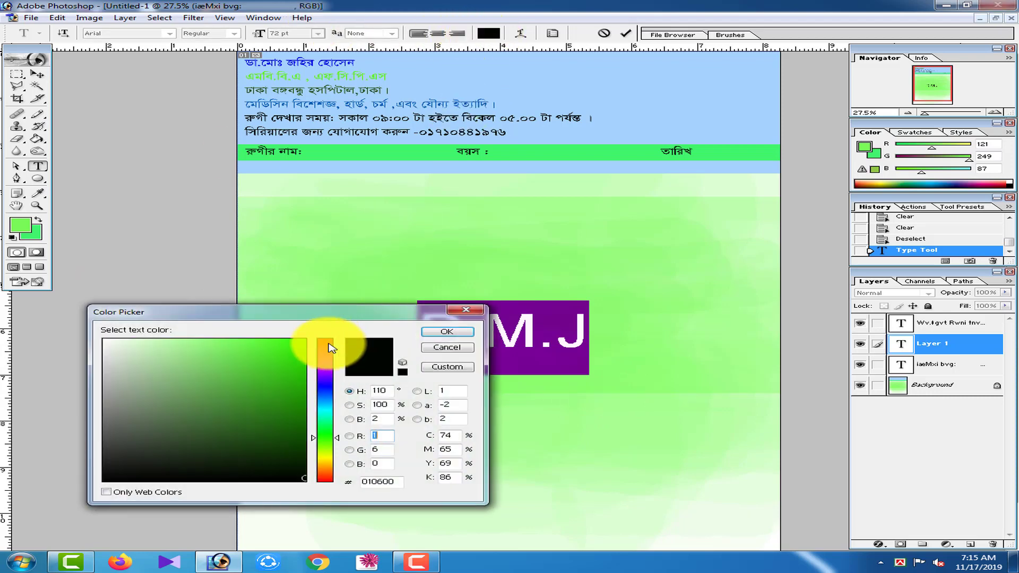
left_click(325, 342)
left_click(286, 342)
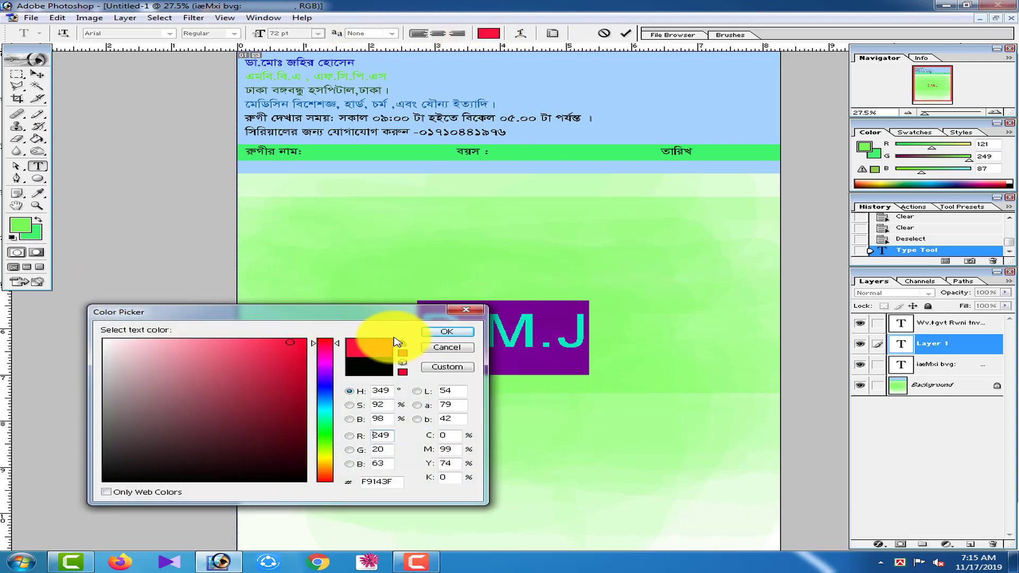
left_click(446, 331)
left_click_drag(587, 331, 227, 296)
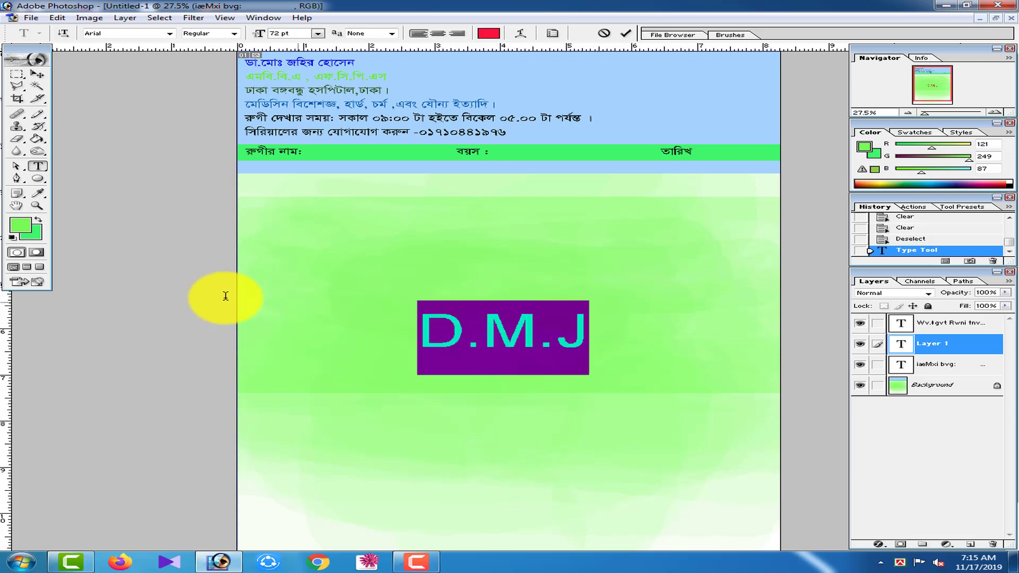
left_click(38, 75)
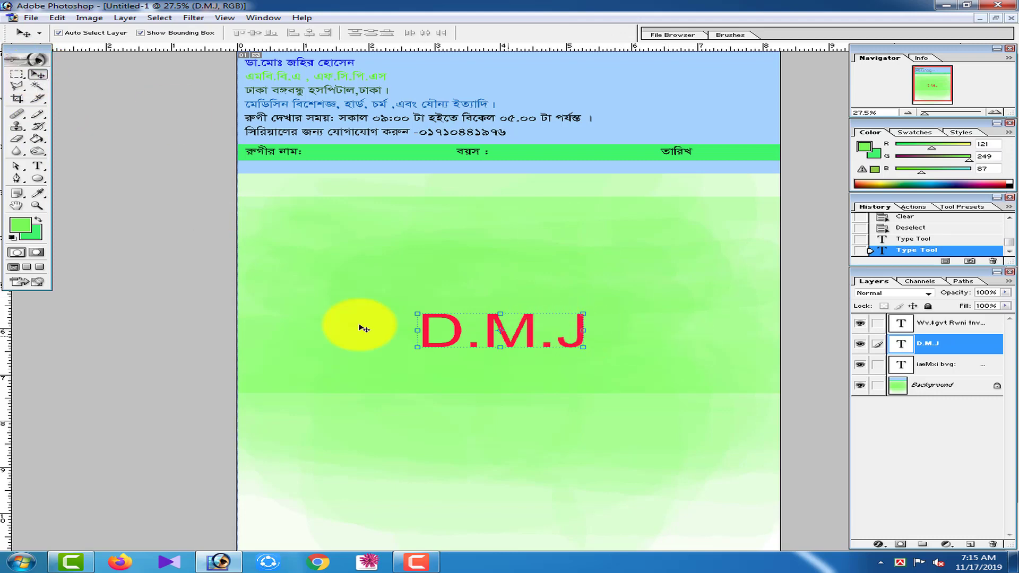
Step: Free-transform the red D.M.J text to about 295% so it spans nearly the page width
key("t")
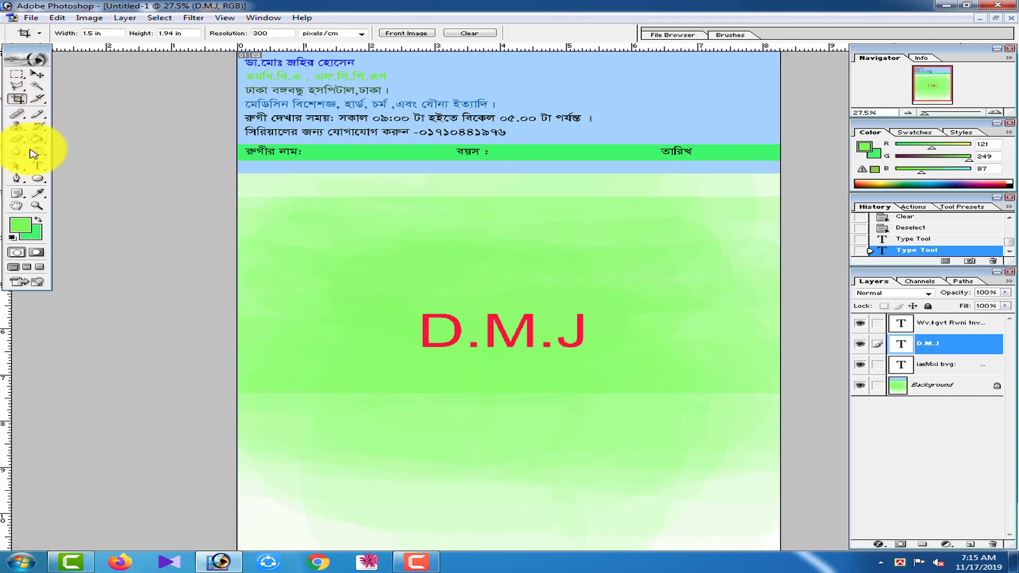
left_click_drag(426, 316, 588, 332)
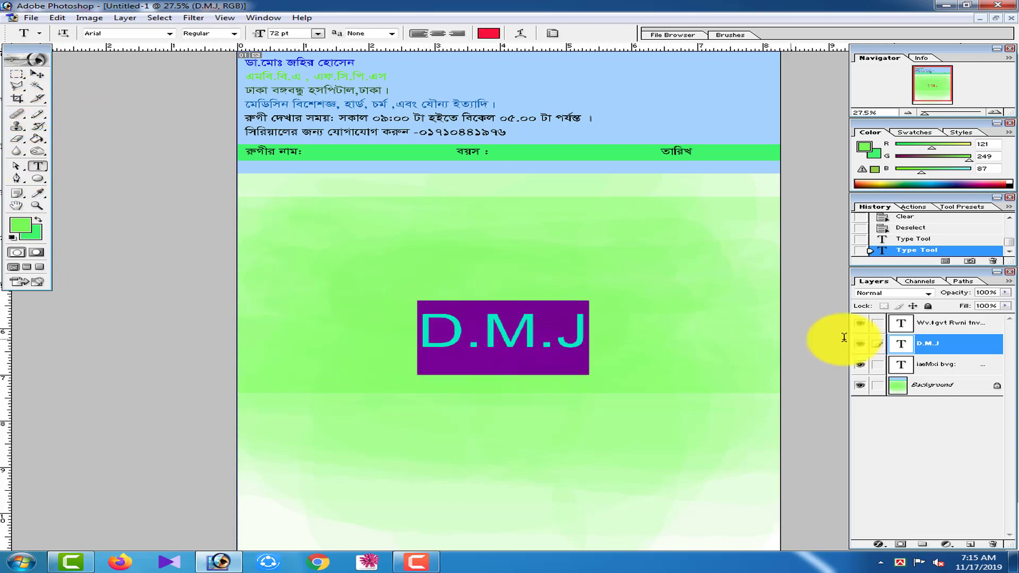
left_click(40, 80)
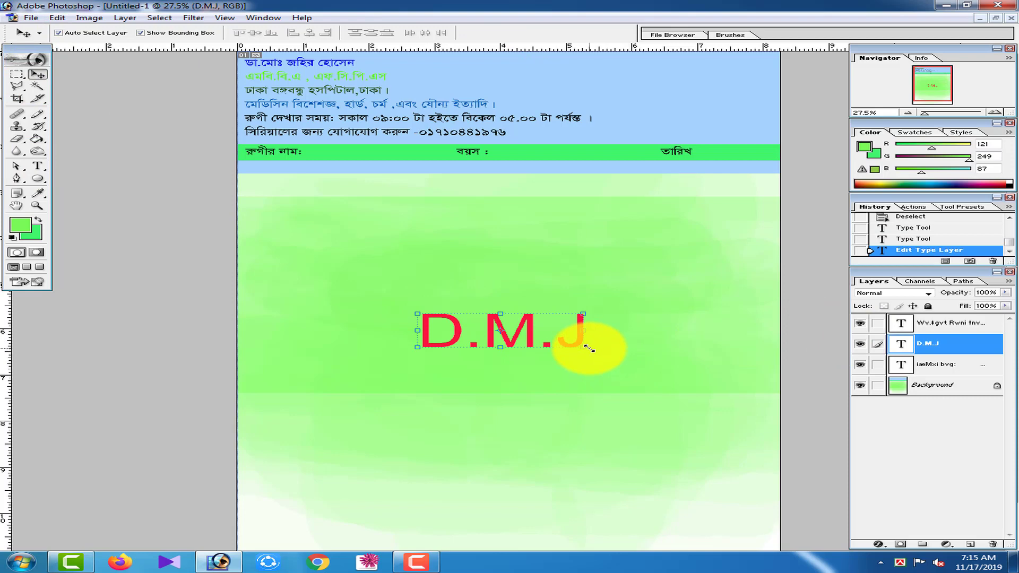
left_click_drag(589, 348, 723, 457)
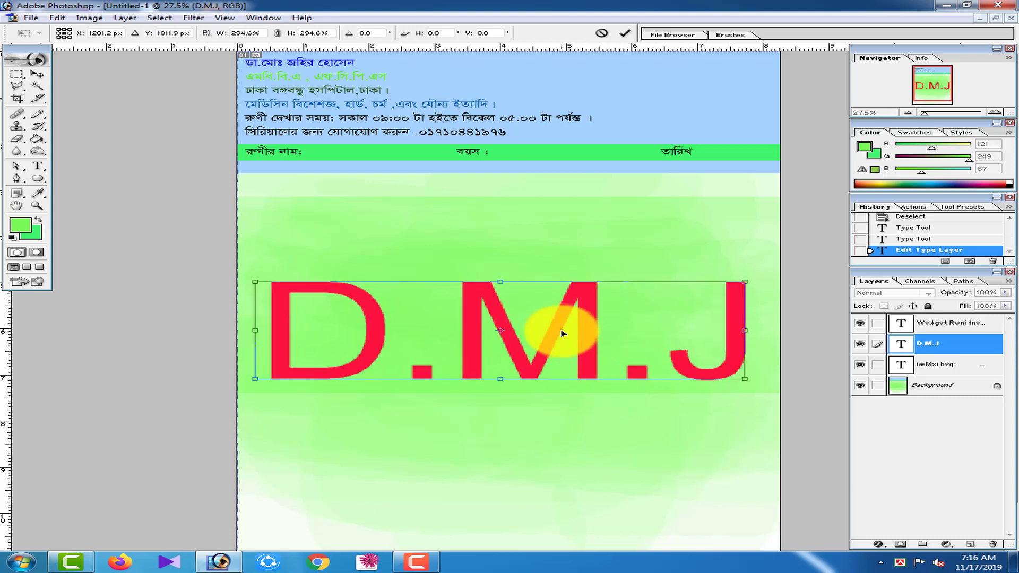
left_click_drag(562, 331, 563, 344)
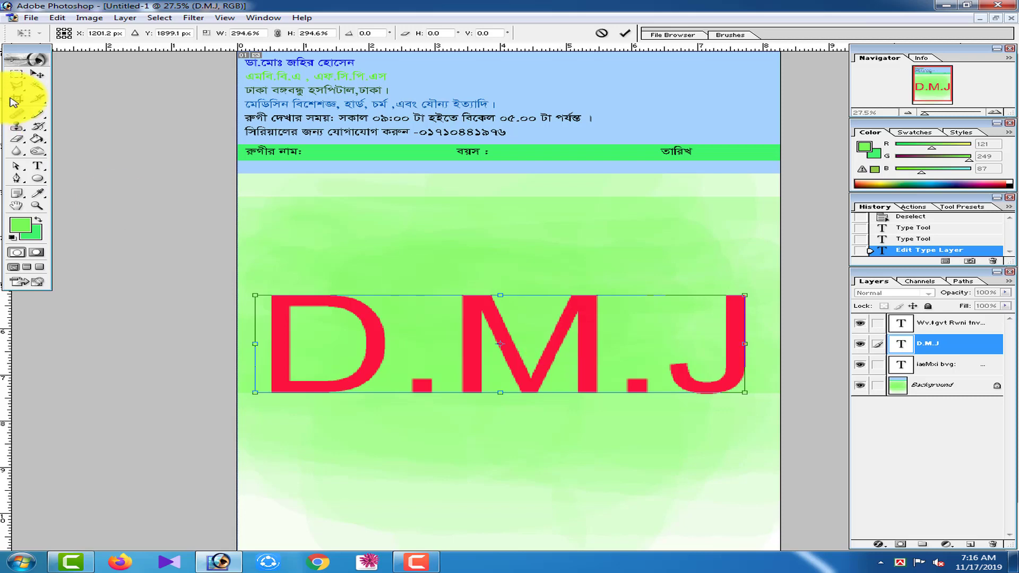
left_click(18, 98)
left_click(430, 213)
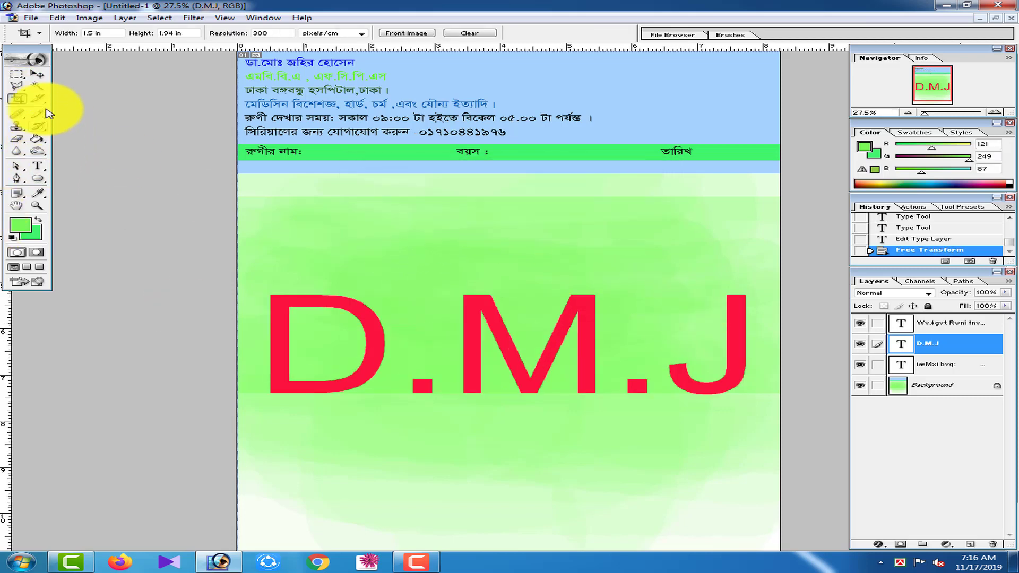
left_click(37, 73)
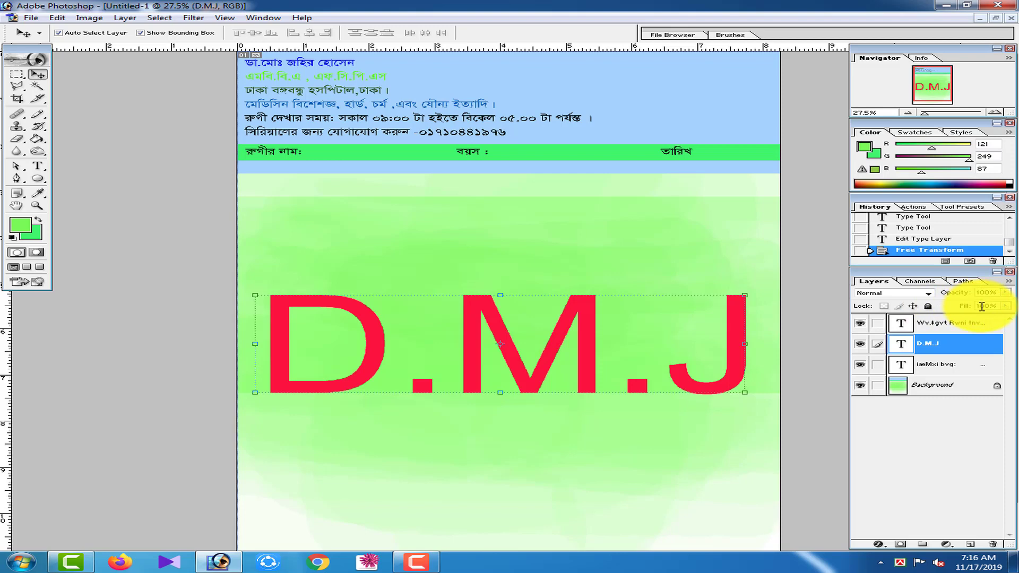
Step: Lower the D.M.J layer's Fill to 16% for a faint watermark
left_click(1005, 306)
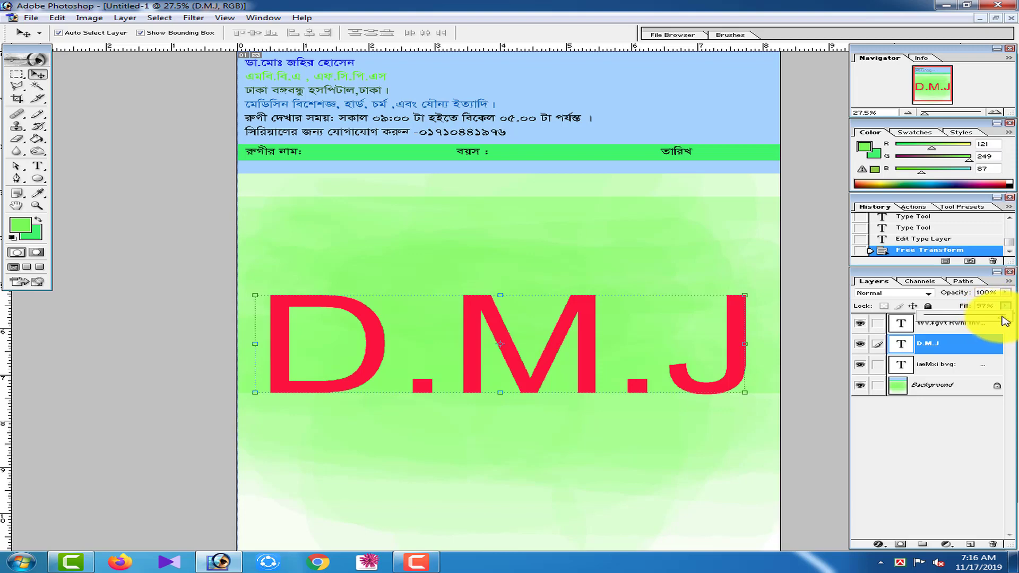
mouse_move(1004, 320)
left_mouse_down()
mouse_move(855, 318)
mouse_move(954, 318)
mouse_move(938, 318)
left_mouse_up()
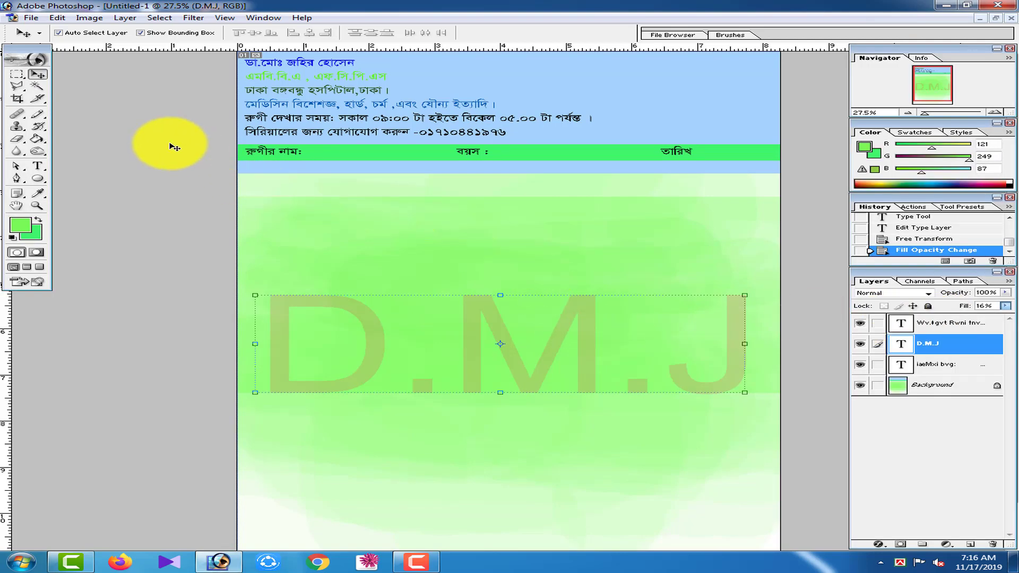
left_click(17, 99)
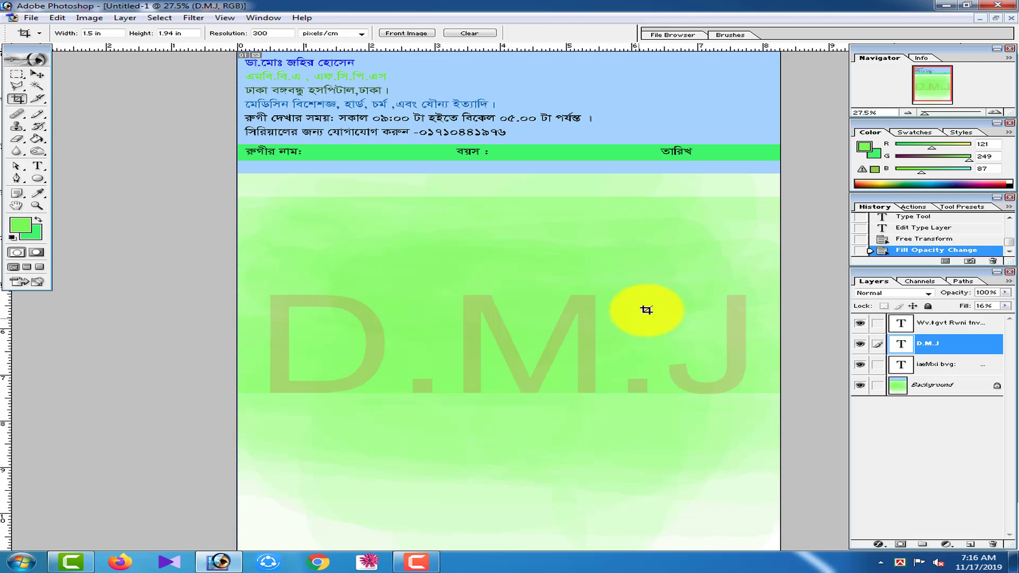
scroll(656, 273, "down", 2)
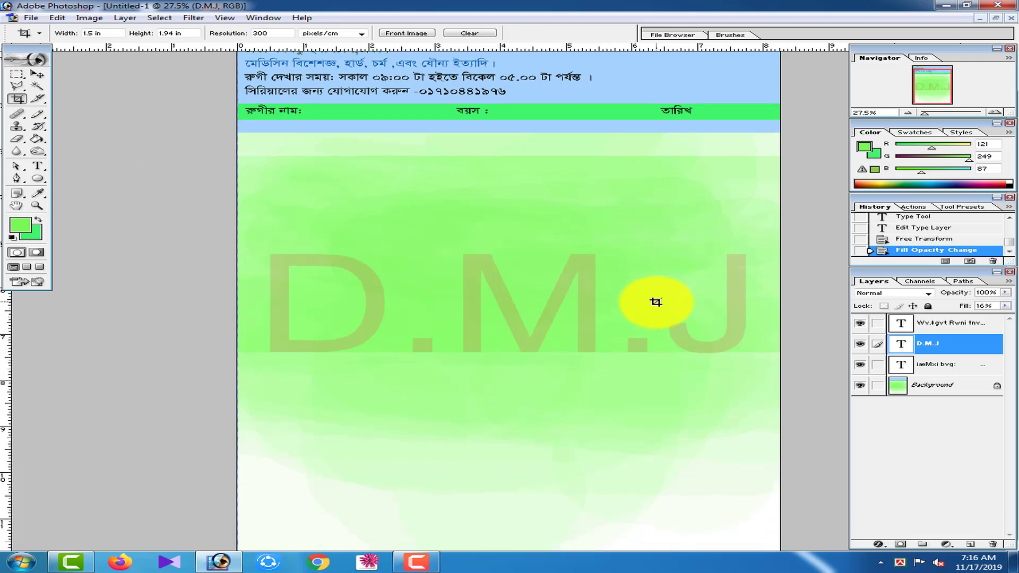
key("ctrl+minus")
key("ctrl+minus")
key("ctrl+0")
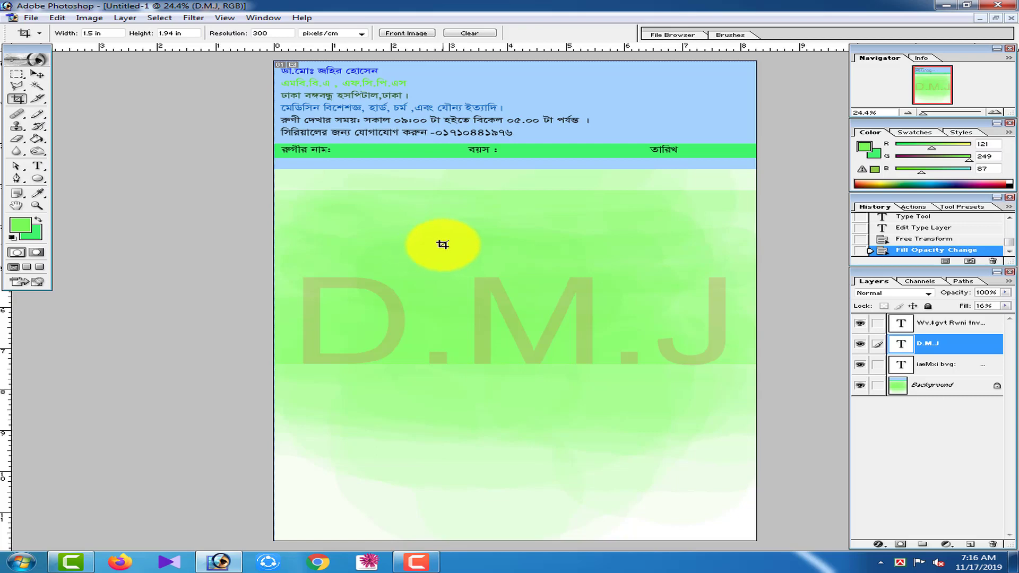
Step: Select a rectangular strip across the bottom of the Background layer
left_click(38, 165)
scroll(124, 293, "up", 1)
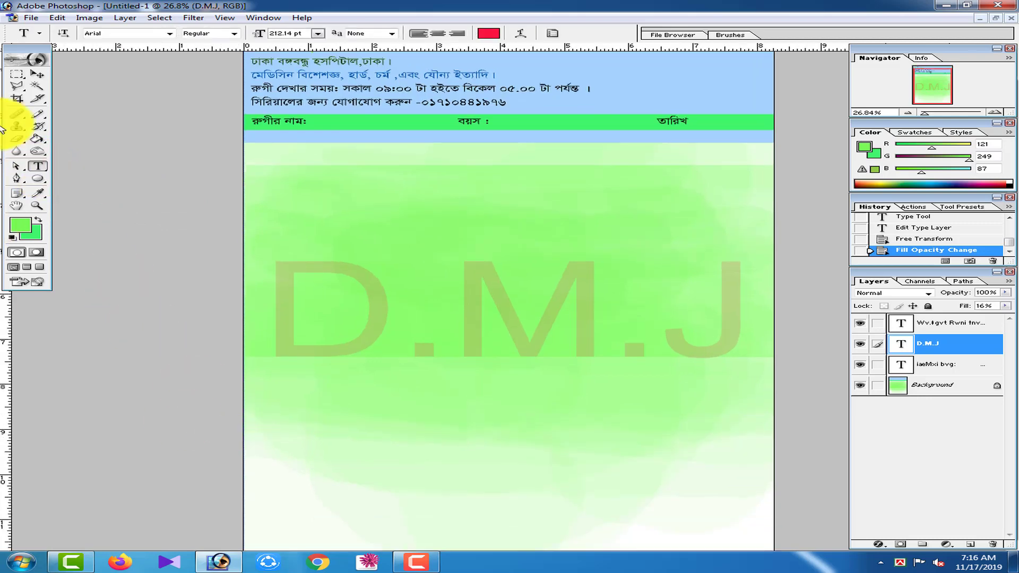
left_click(16, 73)
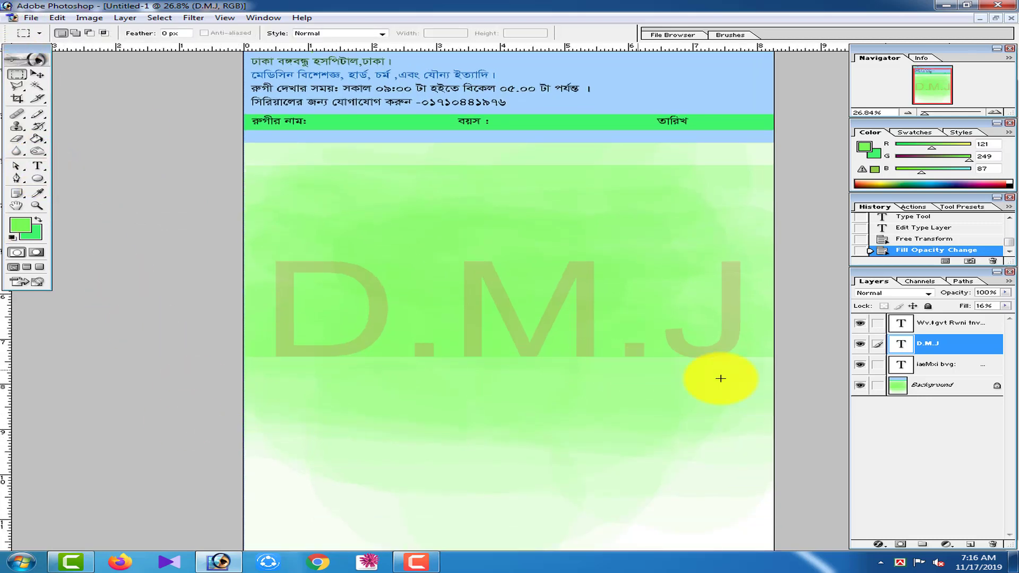
left_click(939, 385)
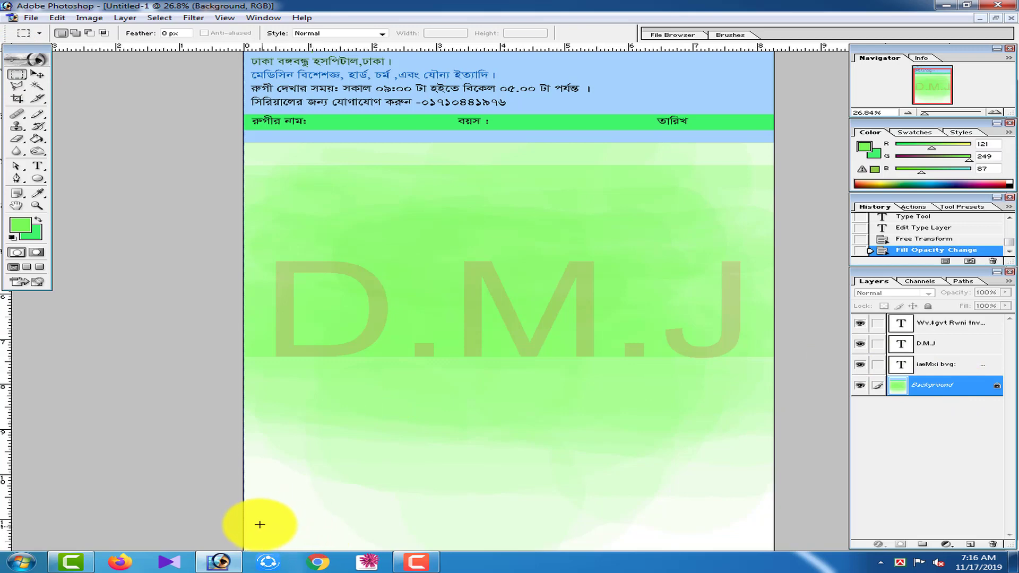
left_click_drag(245, 517, 807, 553)
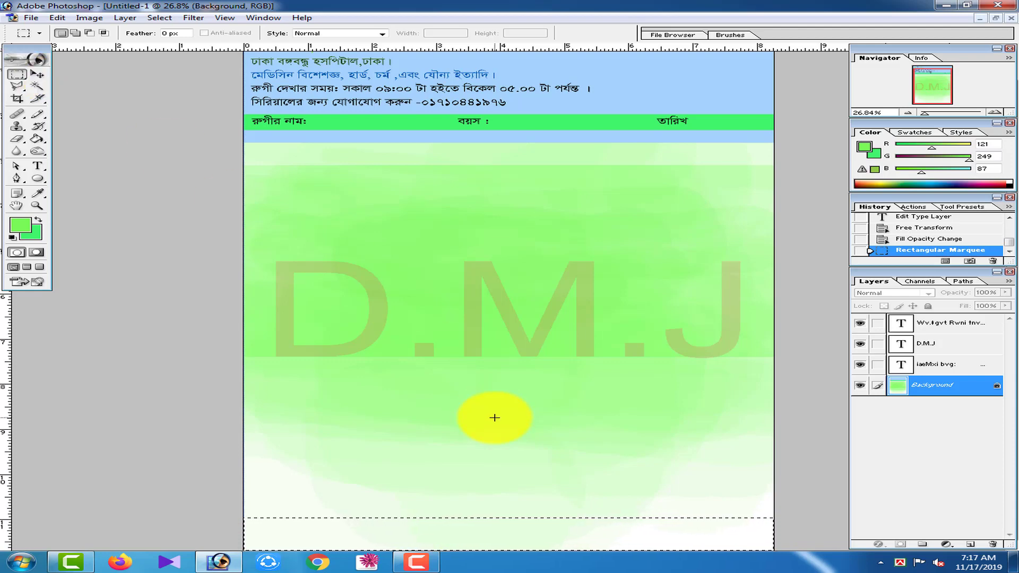
key("Delete")
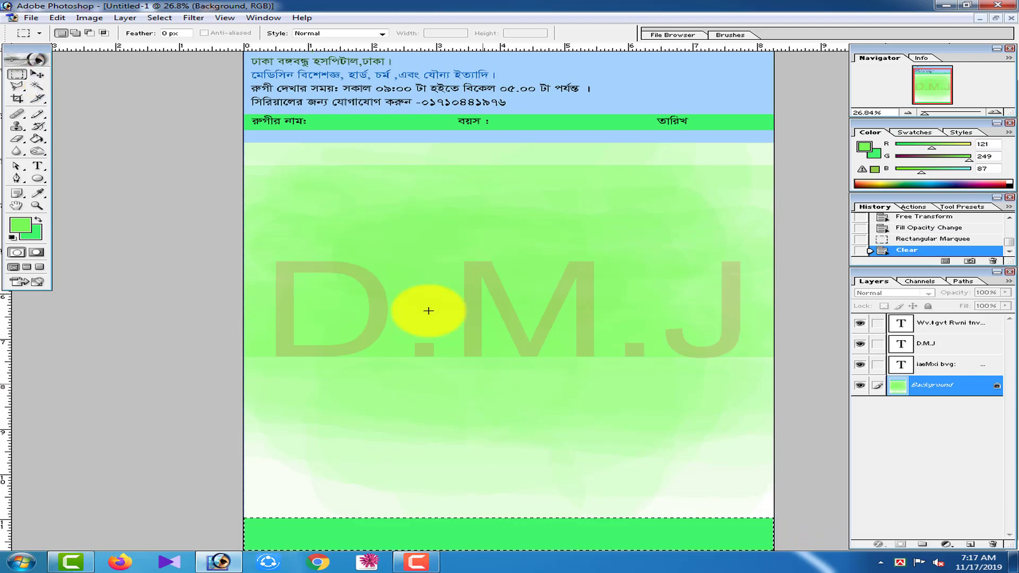
Step: Set the background colour to red FA3C5B and fill the bottom strip with it
left_click(33, 233)
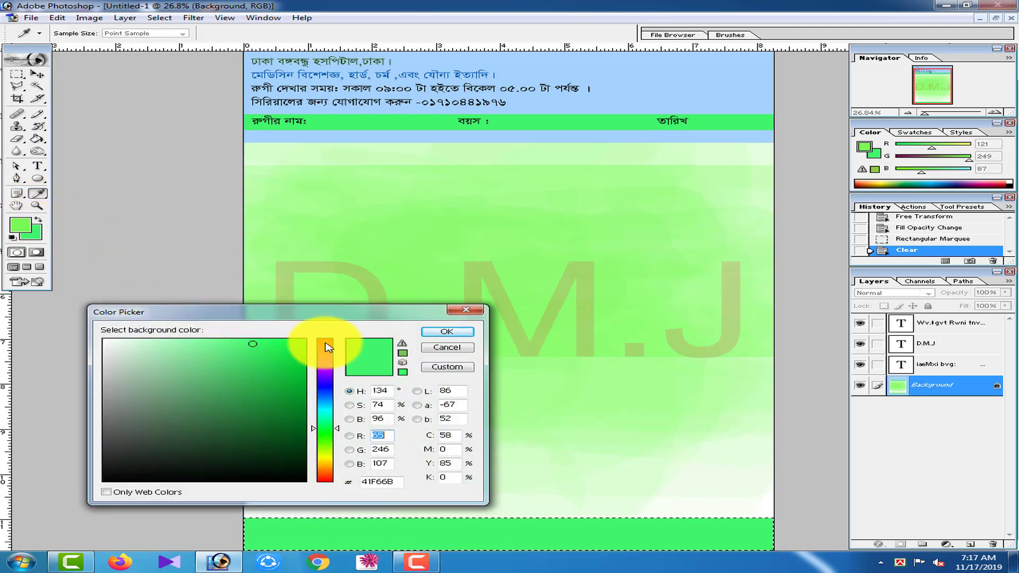
left_click(326, 344)
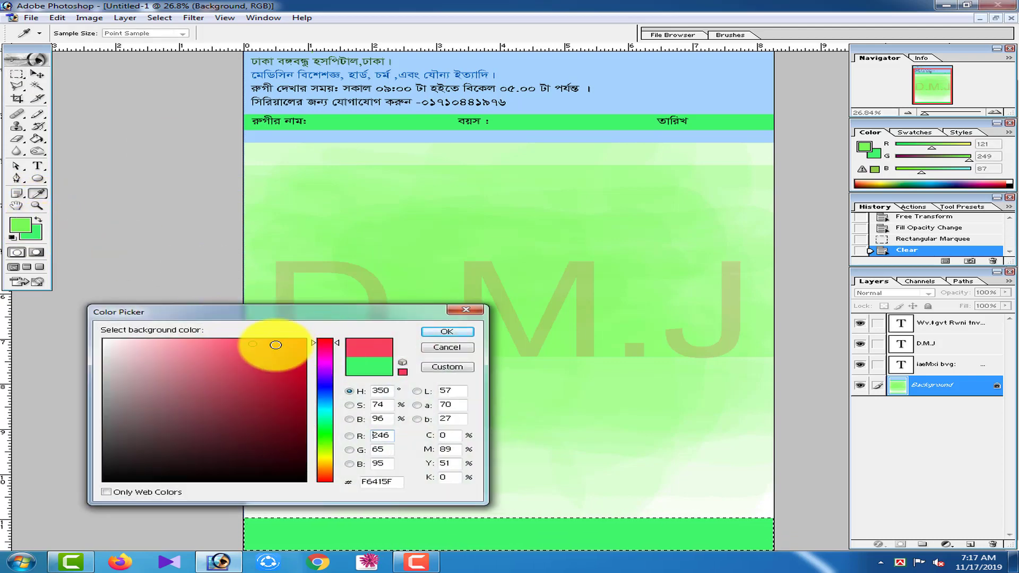
left_click(275, 341)
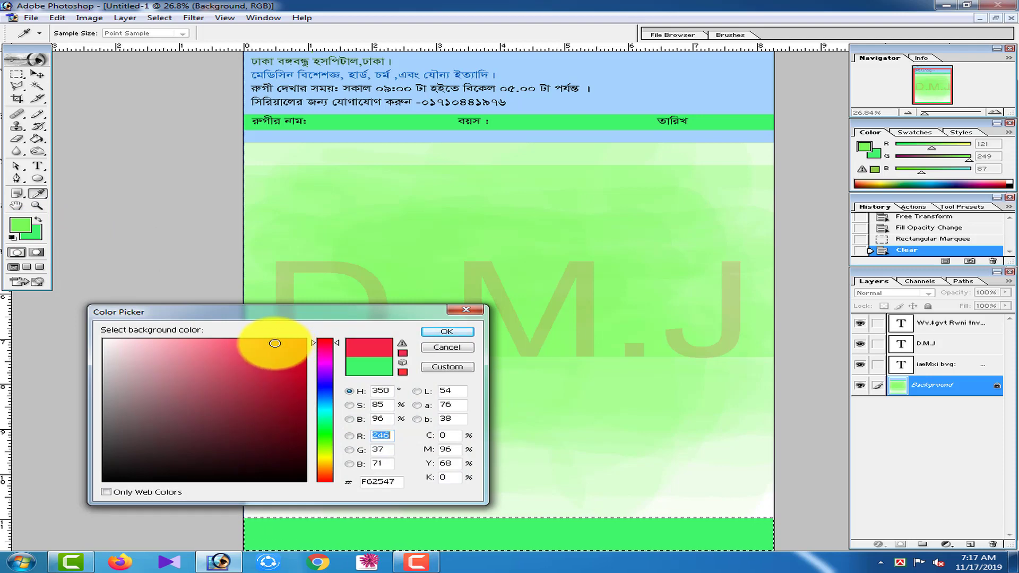
left_click(262, 344)
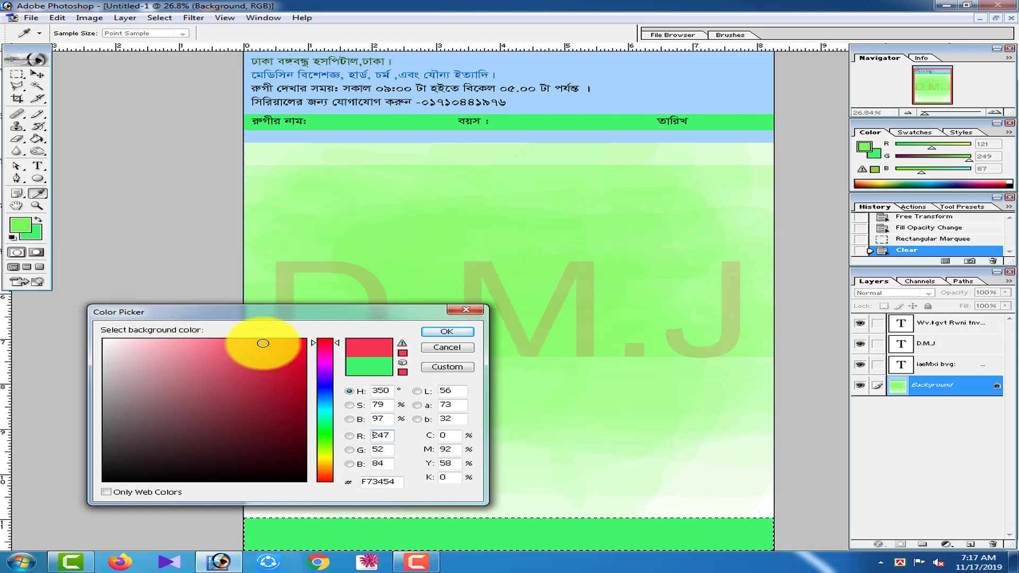
left_click(446, 332)
key("Delete")
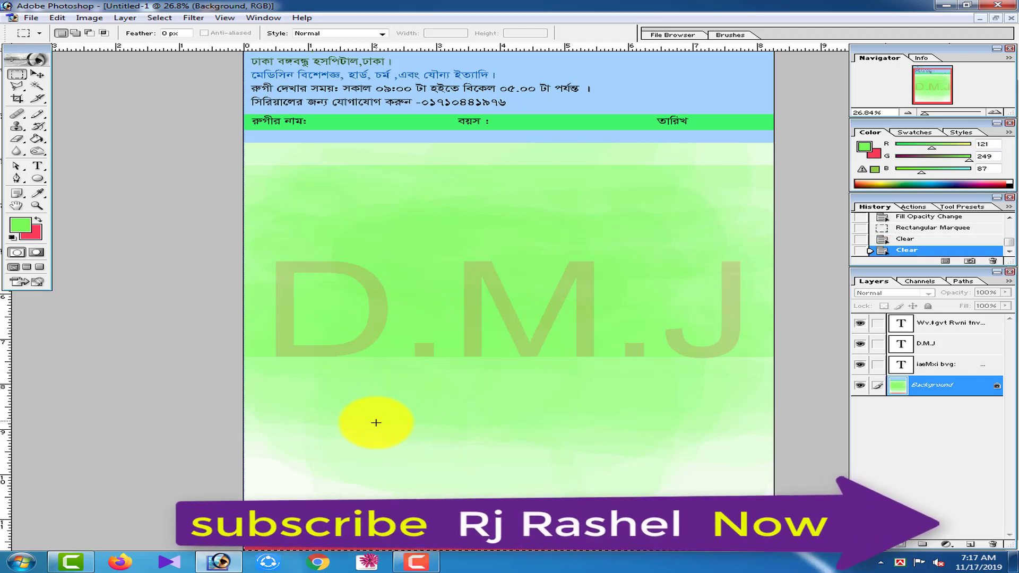
Step: Deselect the strip and fit the whole page in the window
key("ctrl+minus")
key("ctrl+minus")
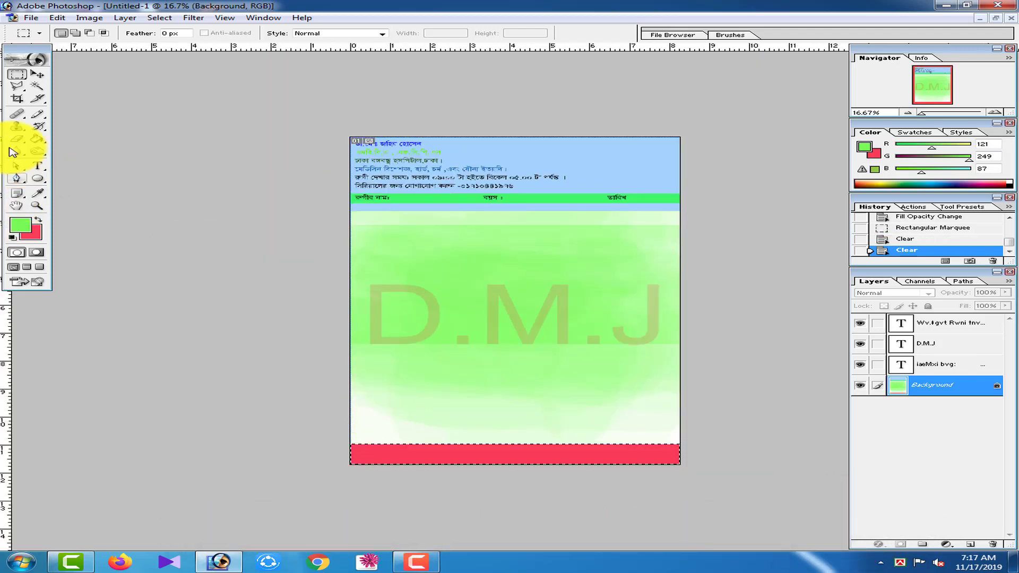
left_click(17, 99)
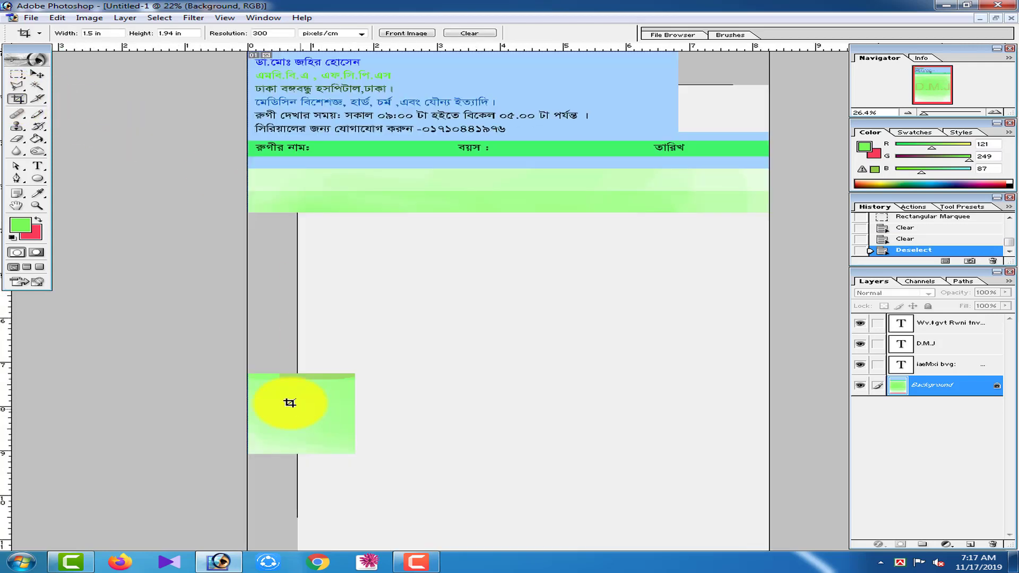
key("ctrl+d")
key("ctrl+0")
left_click(38, 166)
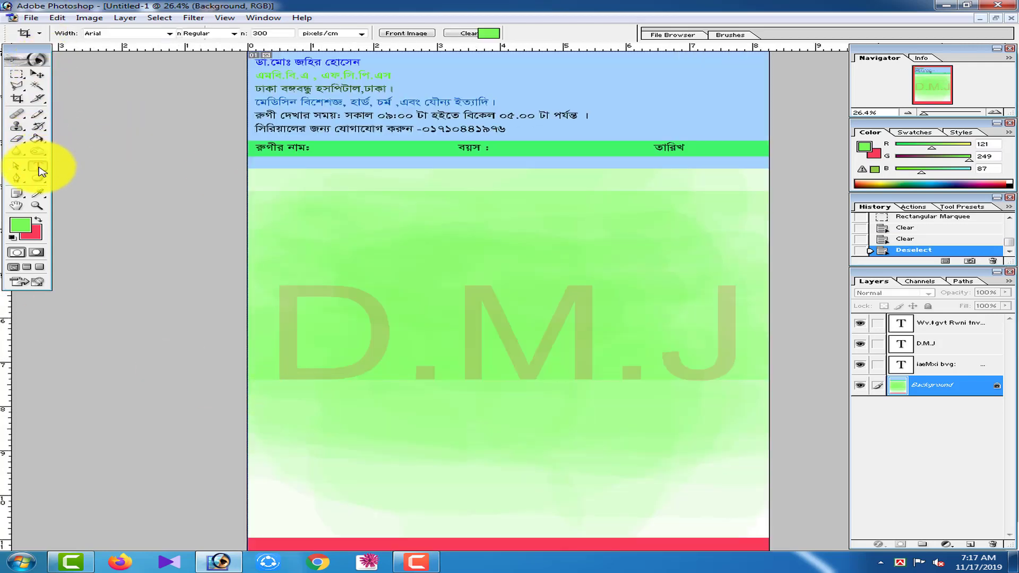
scroll(281, 541, "down", 1)
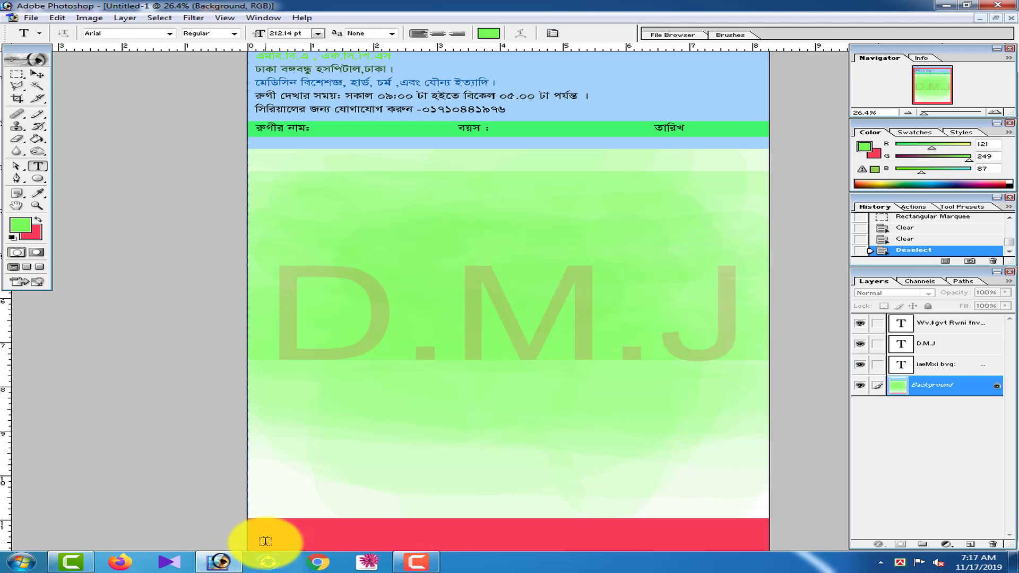
Step: Begin text inside the red footer using SutonnyMJ at 14 pt, clearing stray characters
left_click(266, 546)
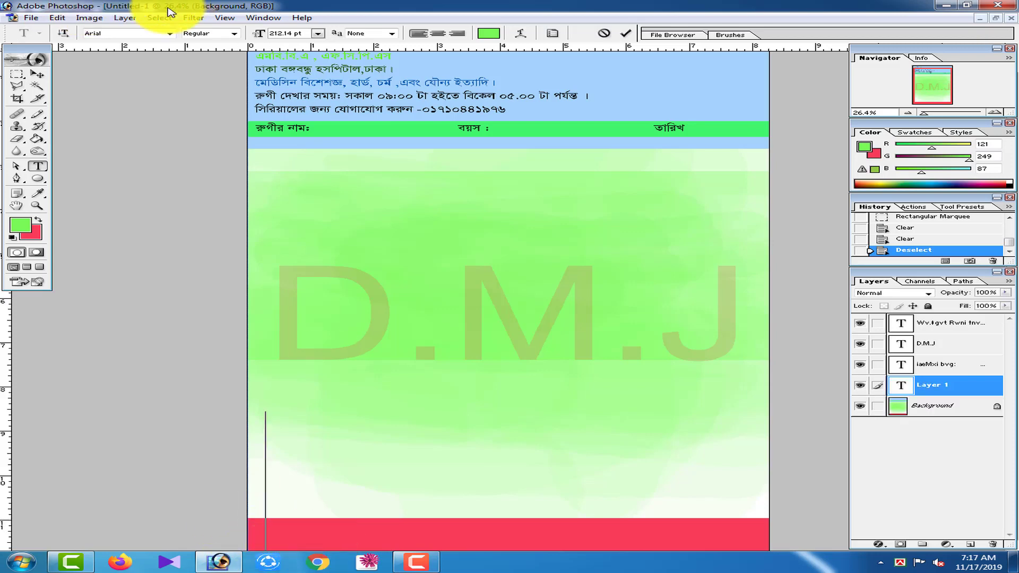
left_click(317, 33)
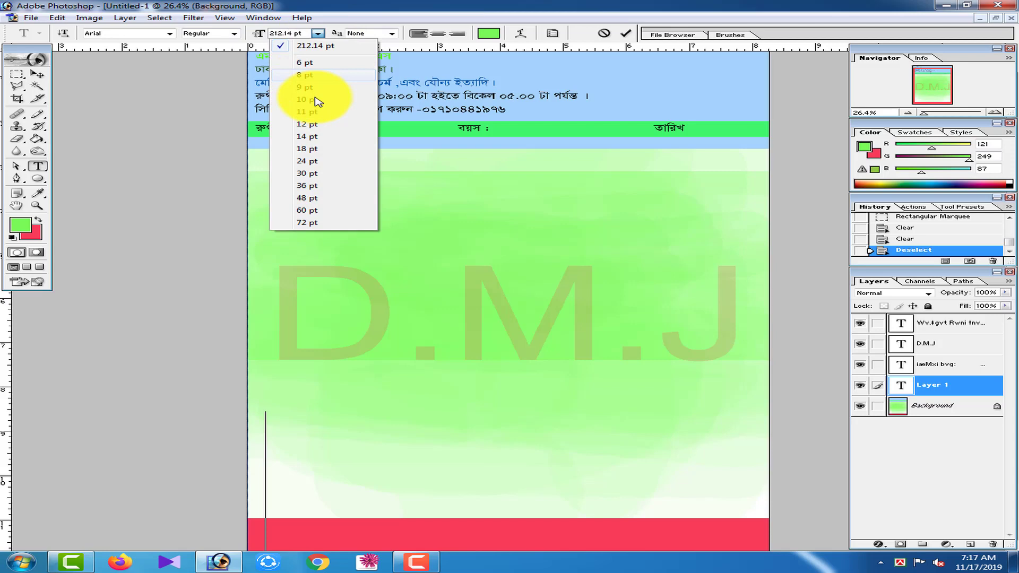
left_click(313, 136)
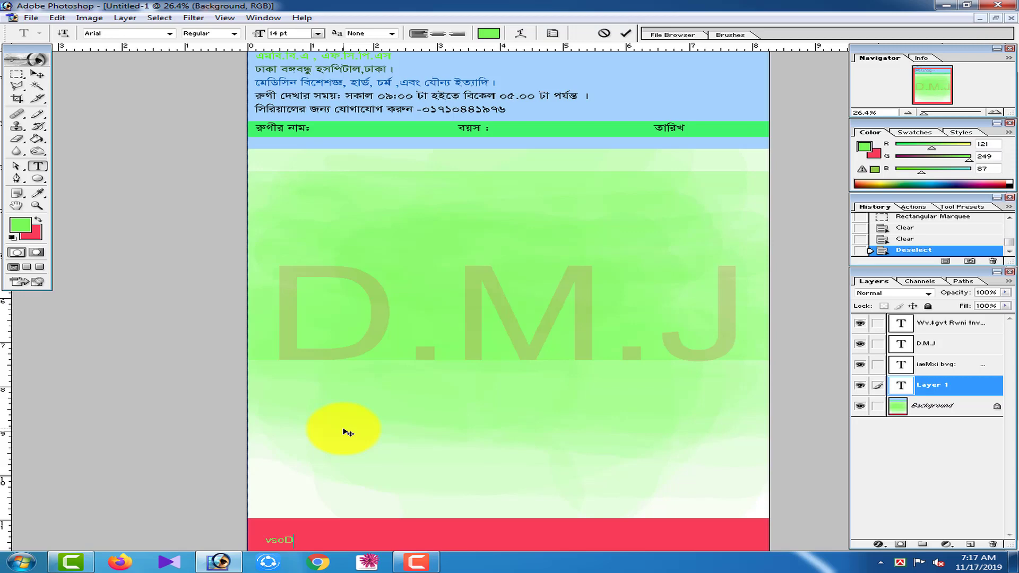
key("BackSpace")
key("BackSpace")
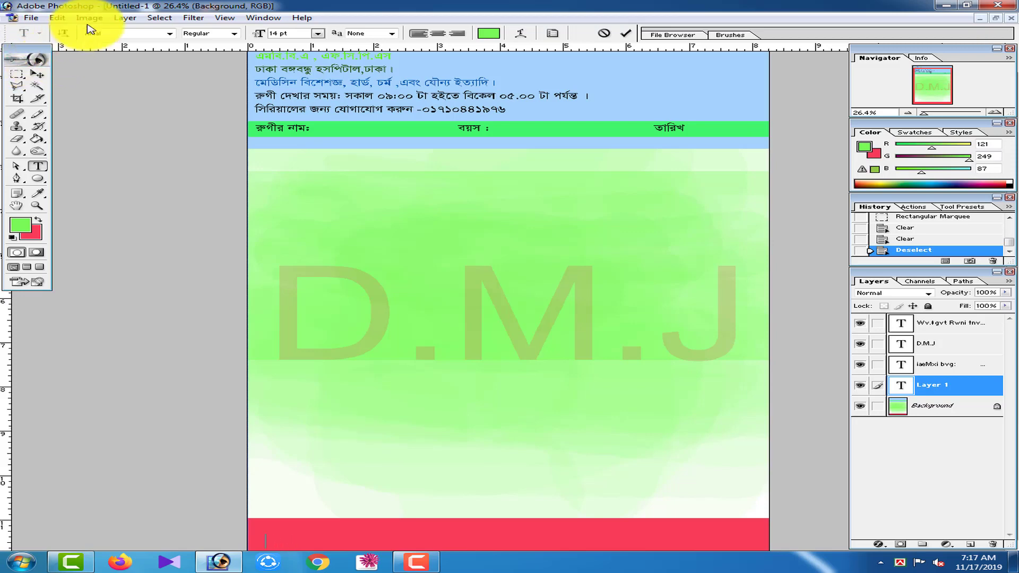
left_click(170, 34)
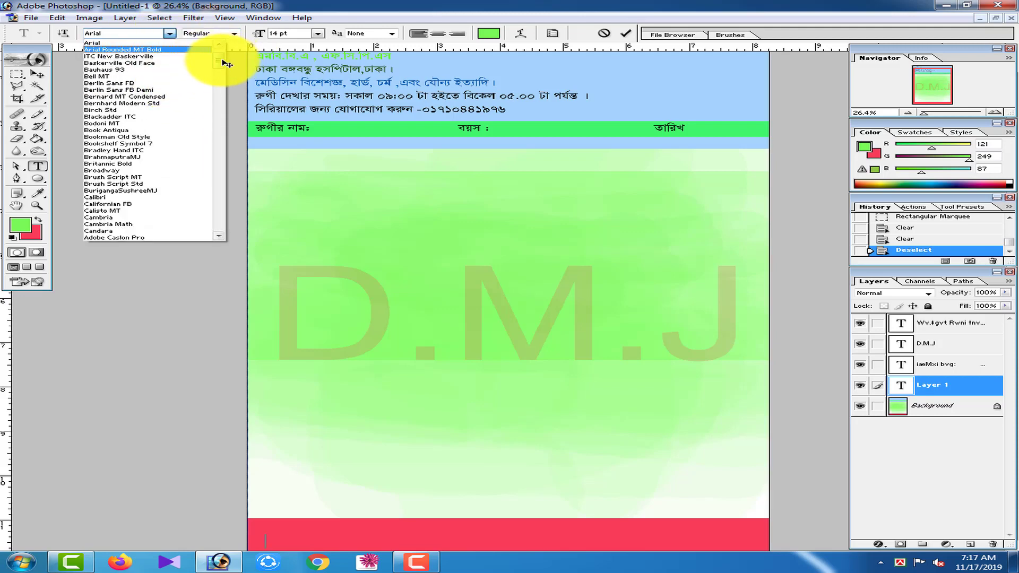
mouse_move(221, 55)
left_mouse_down()
mouse_move(227, 197)
mouse_move(221, 183)
left_mouse_up()
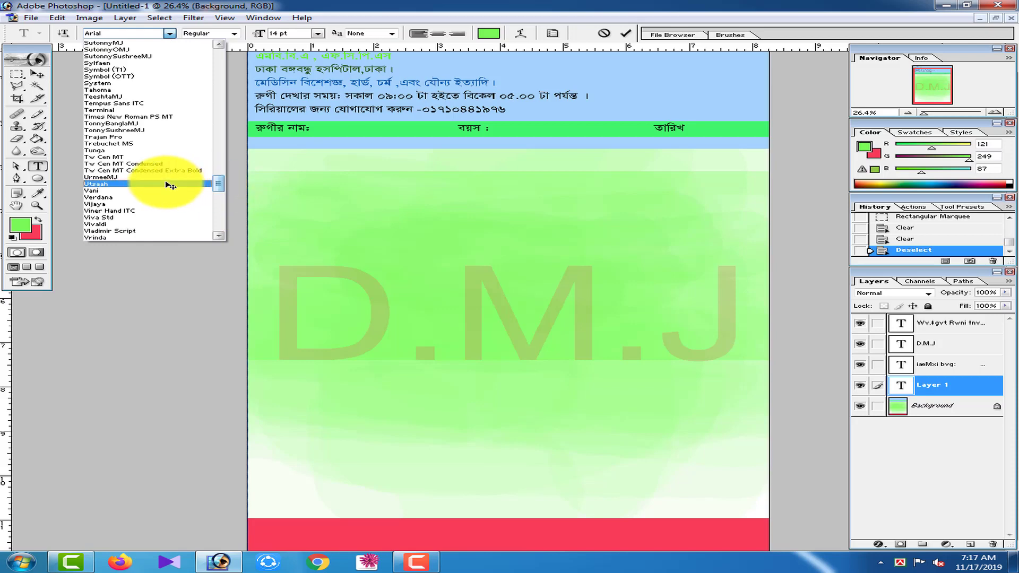
scroll(151, 122, "up", 1)
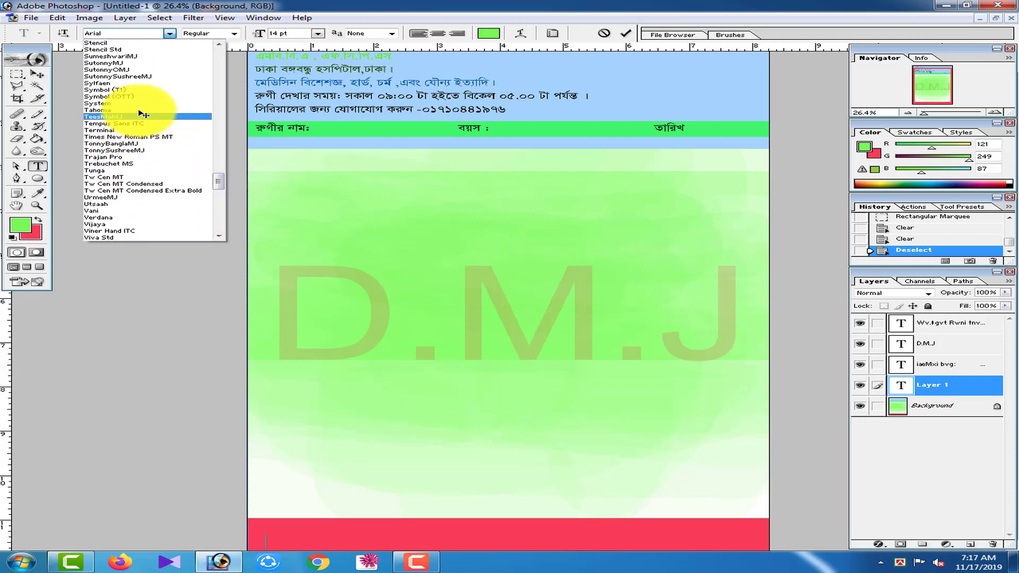
left_click(119, 63)
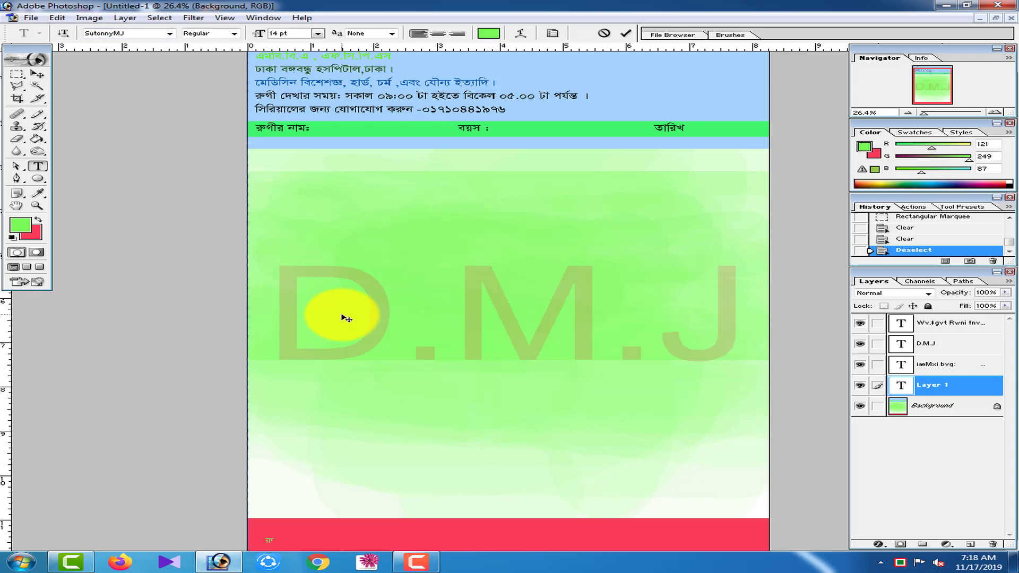
Step: Type the first words of the Bengali patient-visit location line, fixing typos
key("ctrl+plus")
key("ctrl+plus")
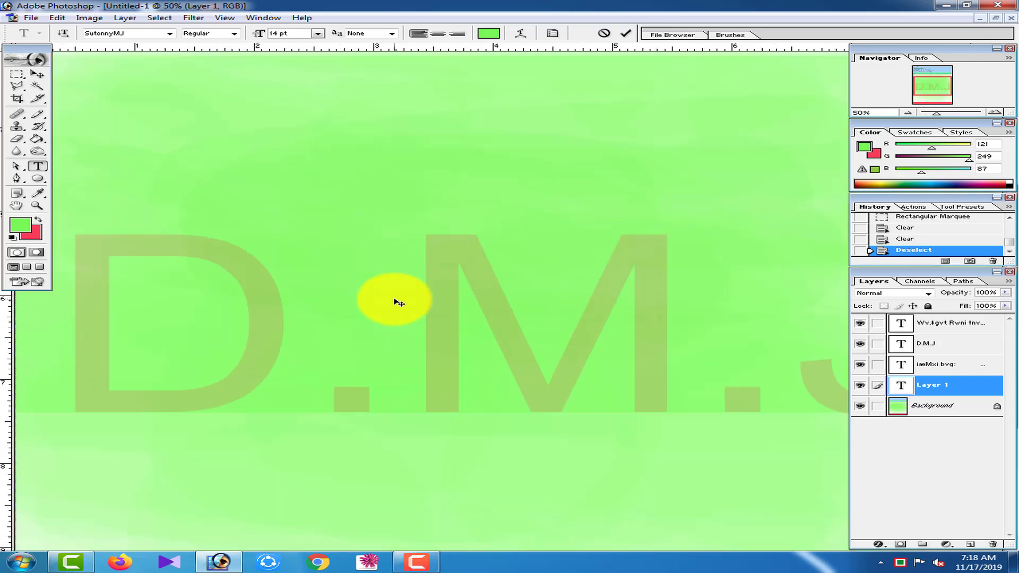
scroll(398, 298, "down", 3)
scroll(380, 471, "down", 3)
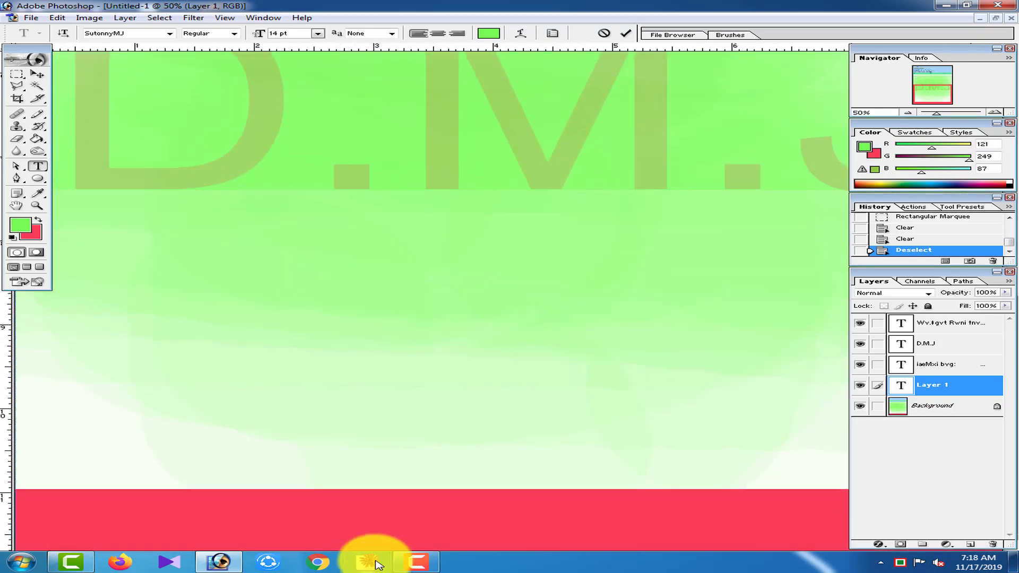
type("iæMx")
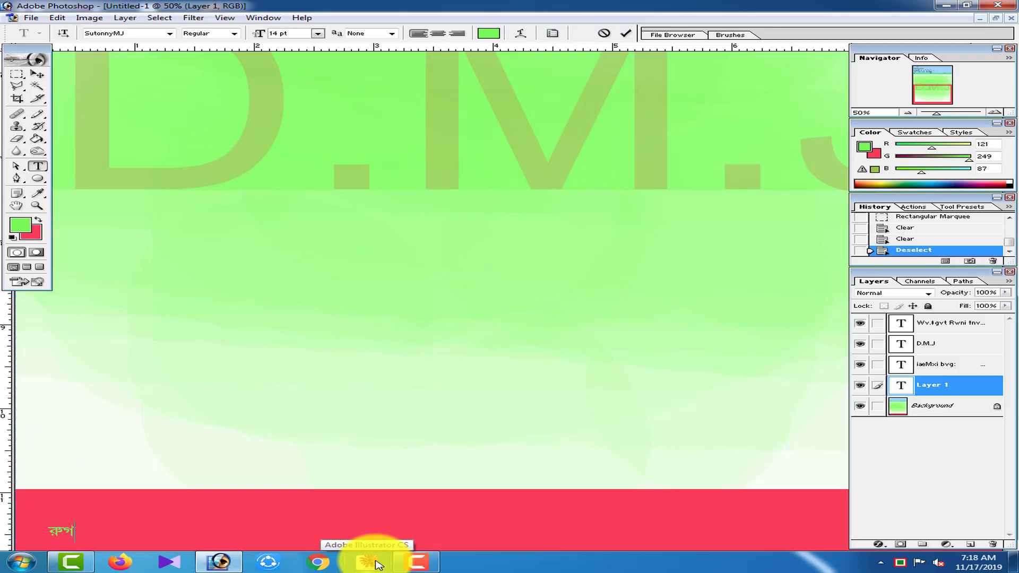
type("A")
key("BackSpace")
type("x")
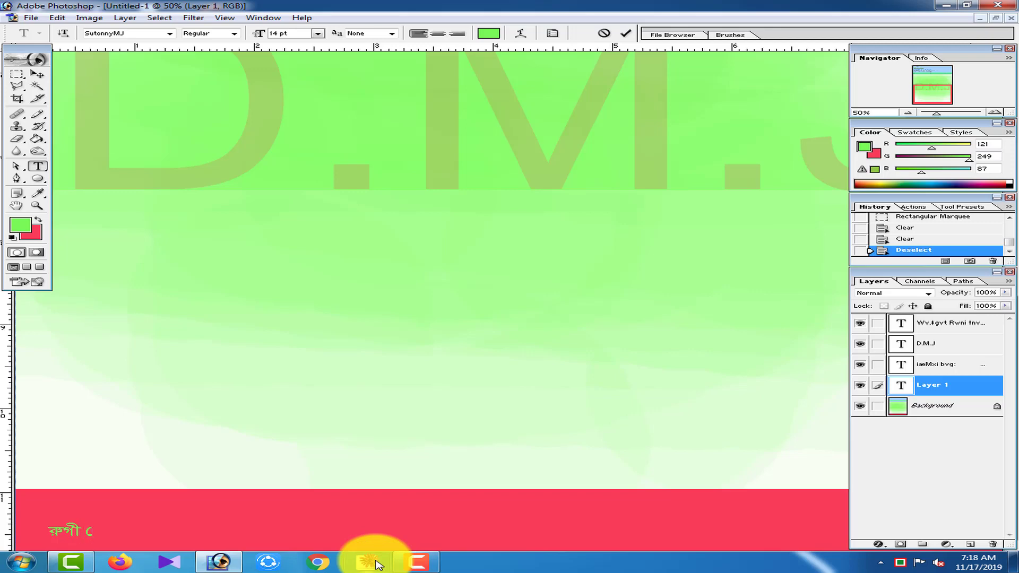
type("`L")
type("i m")
type("m’")
type("b")
key("BackSpace")
key("BackSpace")
Step: Finish the Bengali location line with its city and postcode, correcting mistakes
key("BackSpace")
key("BackSpace")
type("m’v")
type("b")
type("nv")
key("BackSpace")
key("BackSpace")
type("ivd")
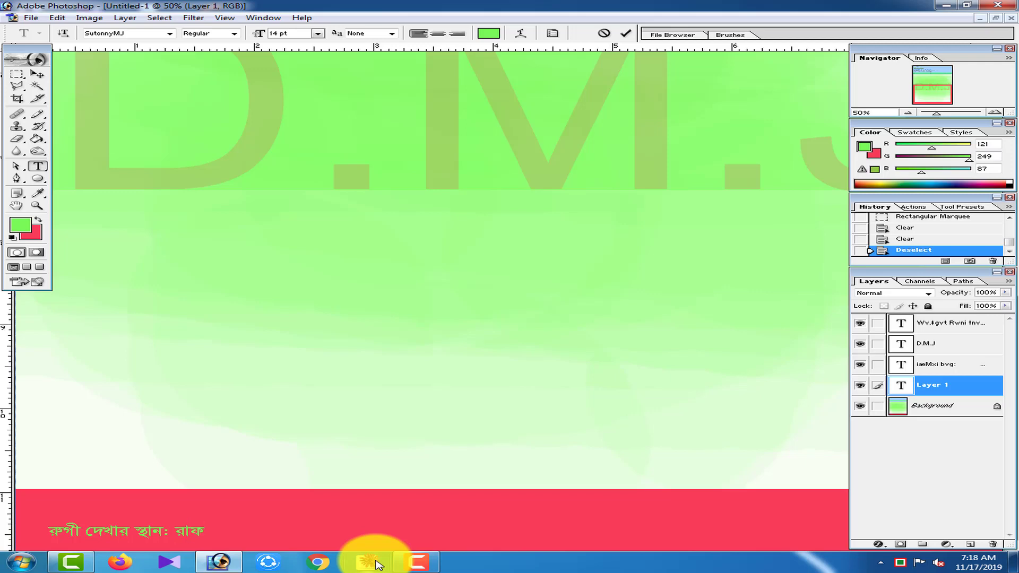
type("Z")
type("bvw")
type("m")
type("b")
key("BackSpace")
type("cj")
key("BackSpace")
type("ufm")
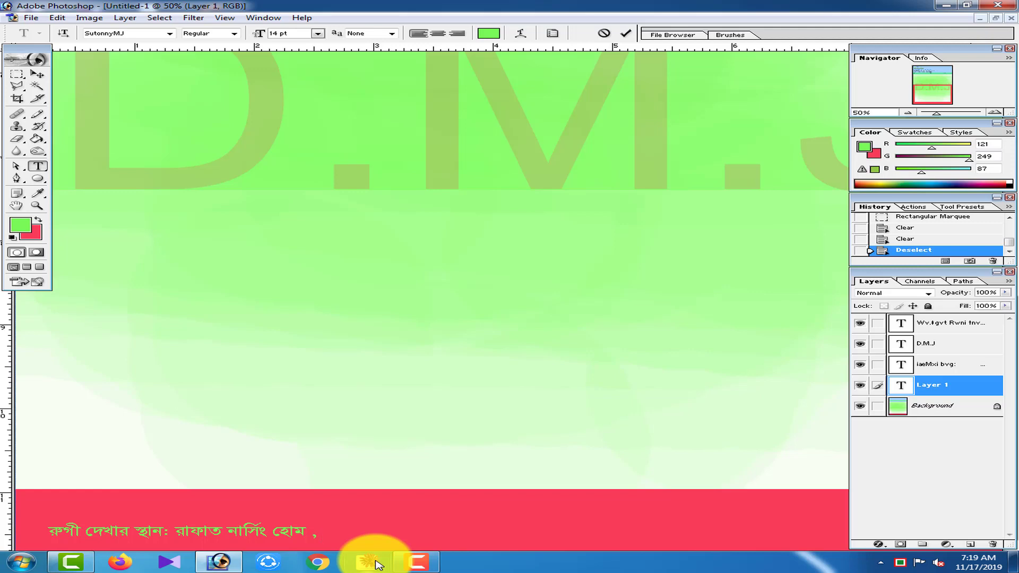
type("ফ")
type("ম")
key("BackSpace")
key("BackSpace")
type("g")
type("M")
type("U")
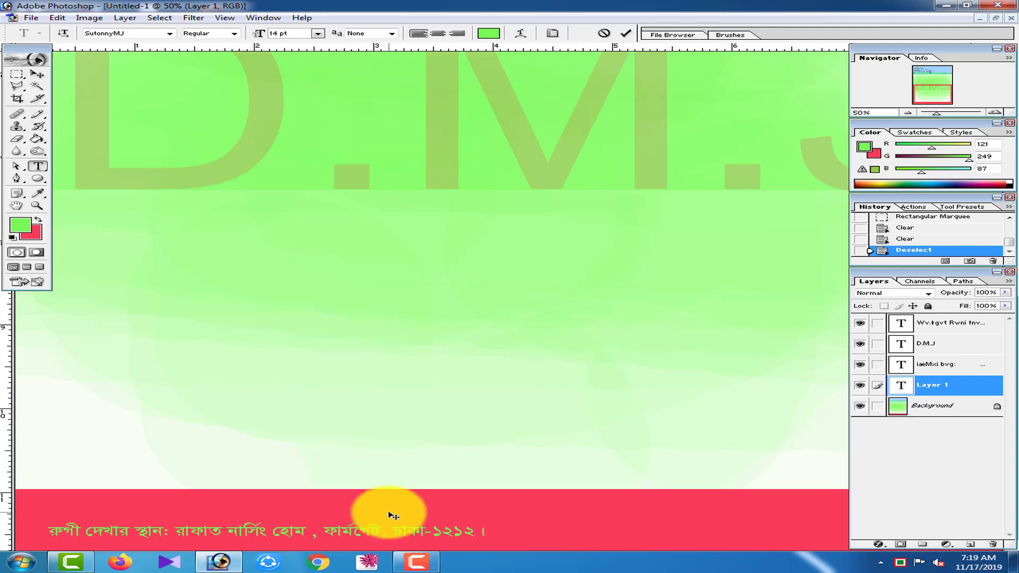
Step: Scale the Bengali footer line about 212% to fill the red band, nudge it right, and apply
left_click(36, 74)
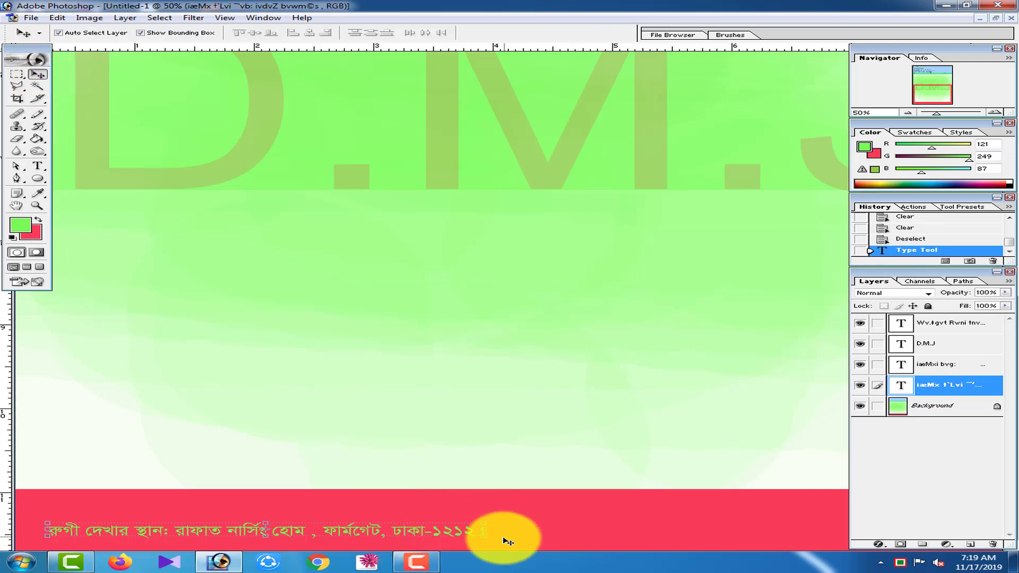
key("ctrl+minus")
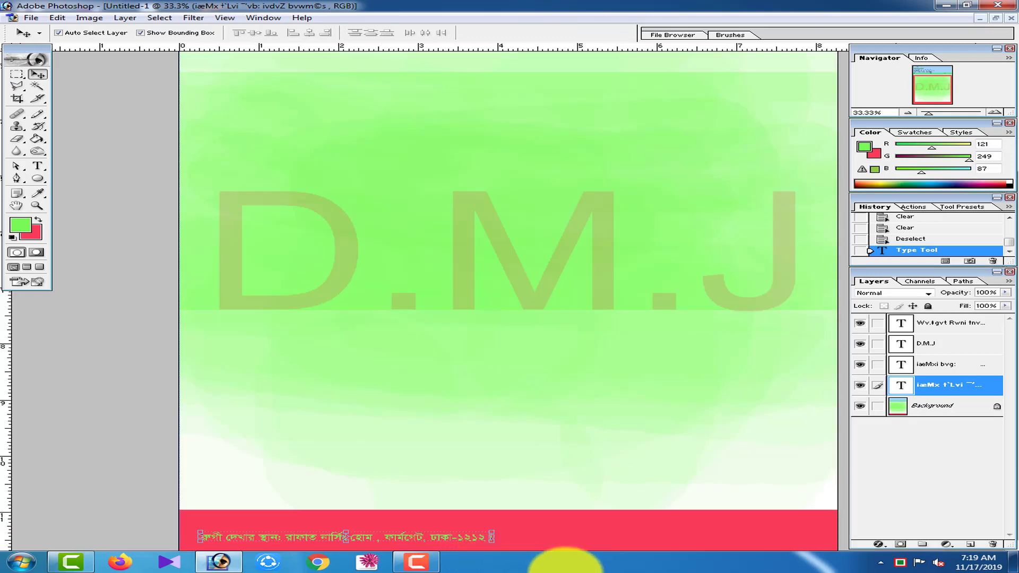
left_click(493, 540)
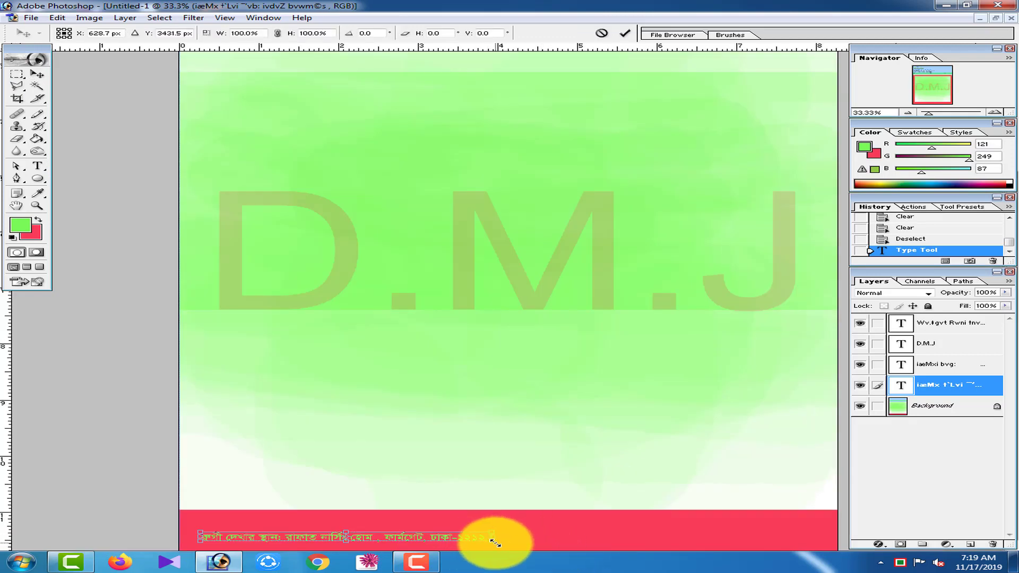
mouse_move(494, 541)
left_mouse_down()
mouse_move(664, 570)
mouse_move(520, 537)
mouse_move(676, 534)
left_mouse_up()
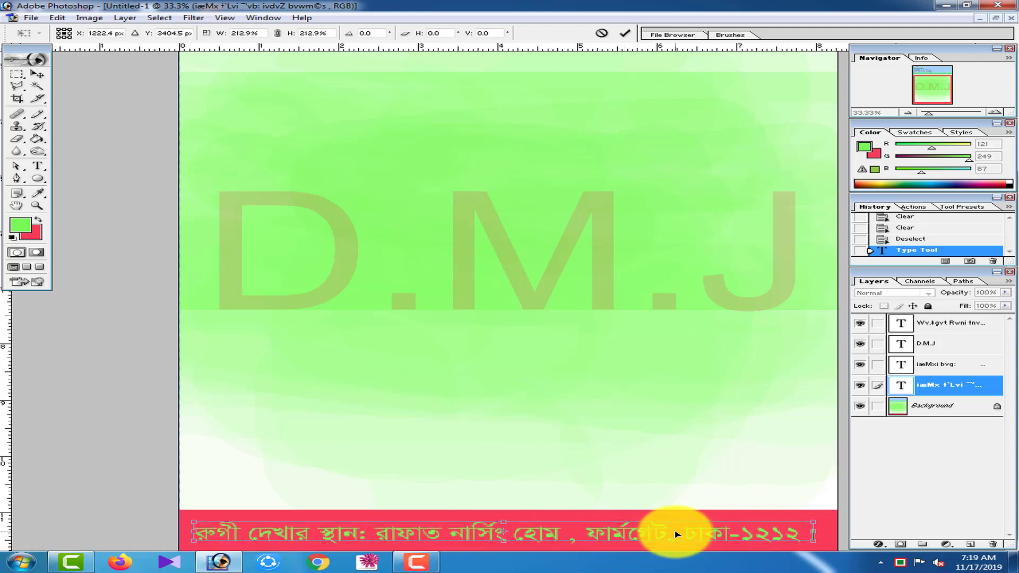
key("ctrl+minus")
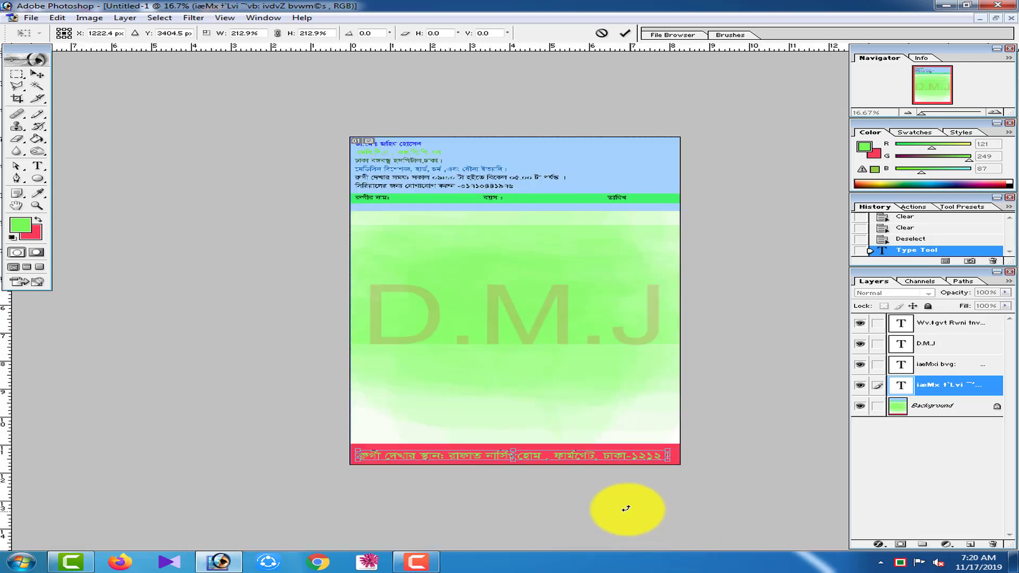
key("ctrl+0")
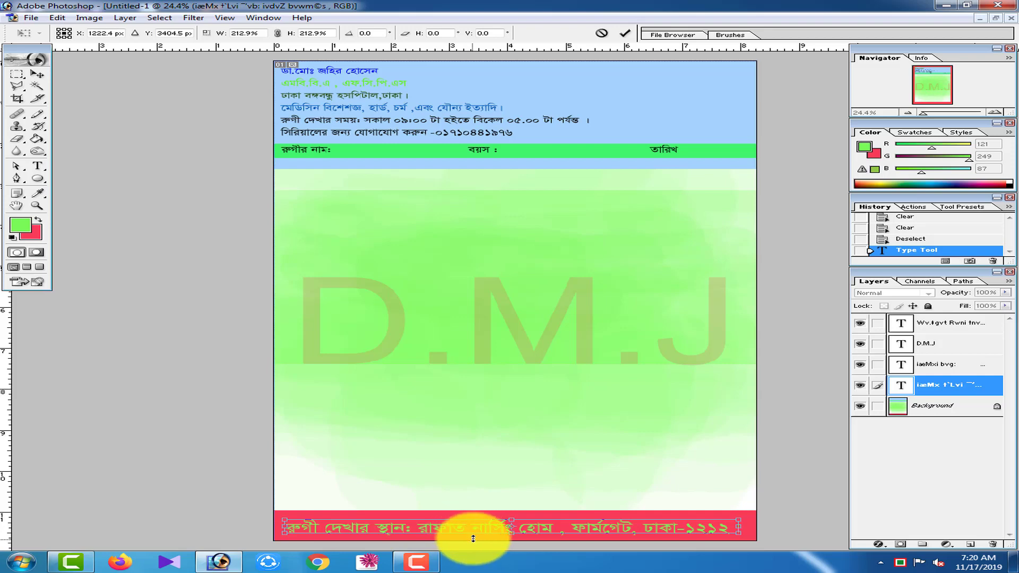
left_click_drag(474, 535, 476, 536)
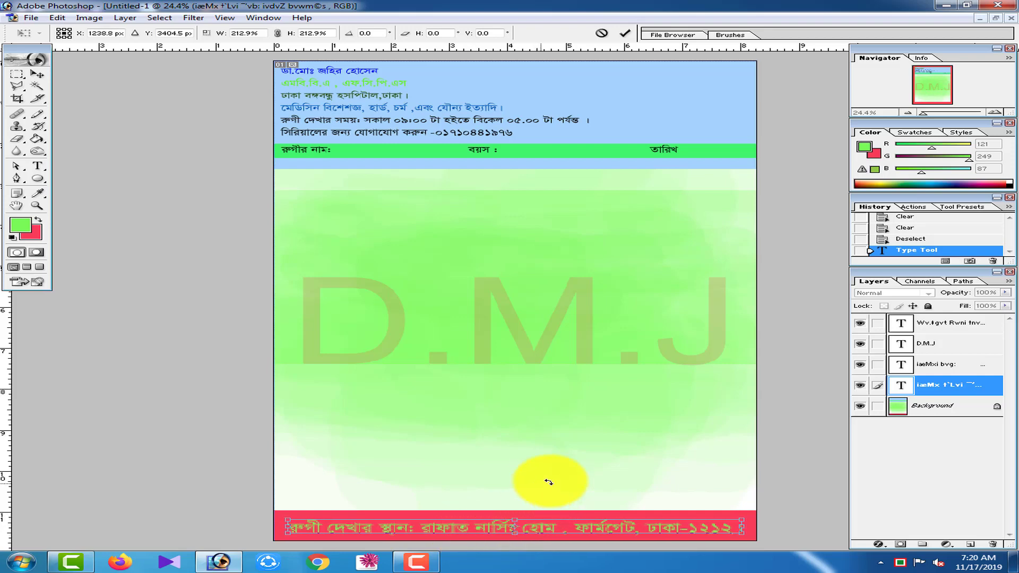
left_click(25, 100)
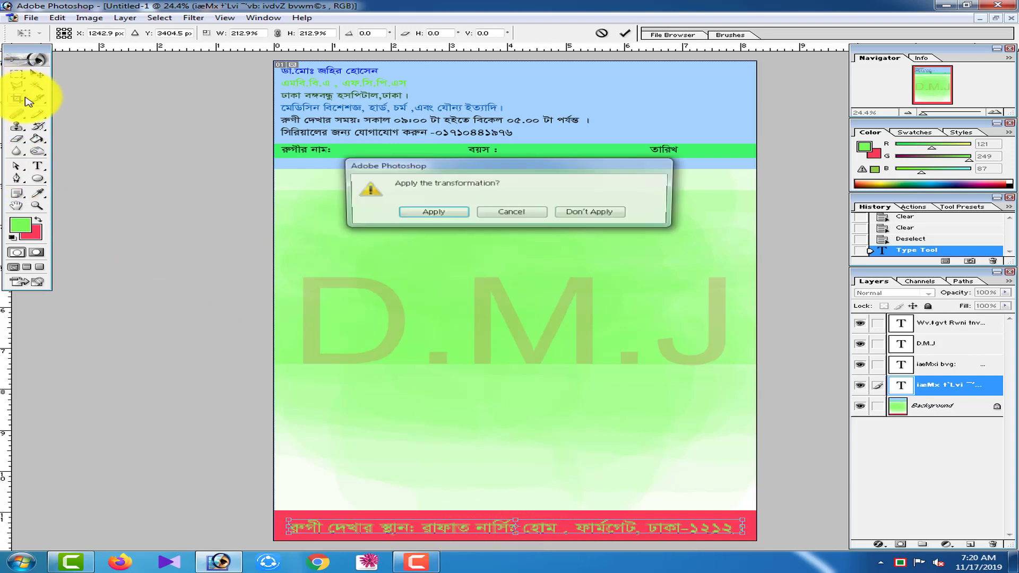
left_click(438, 213)
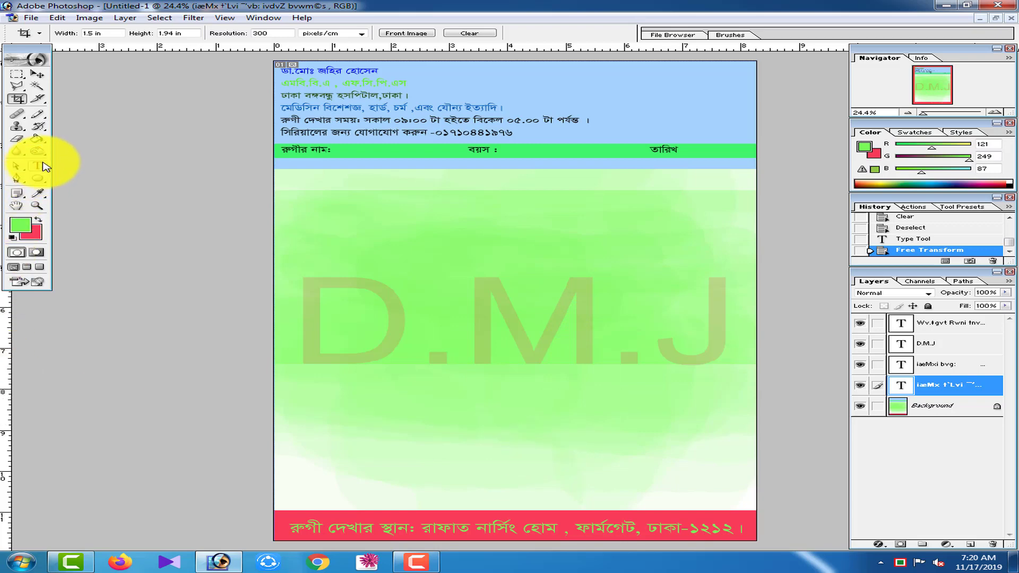
Step: Sweep a 159 px, 7% opacity eraser across the Background layer's green body
left_click(943, 409)
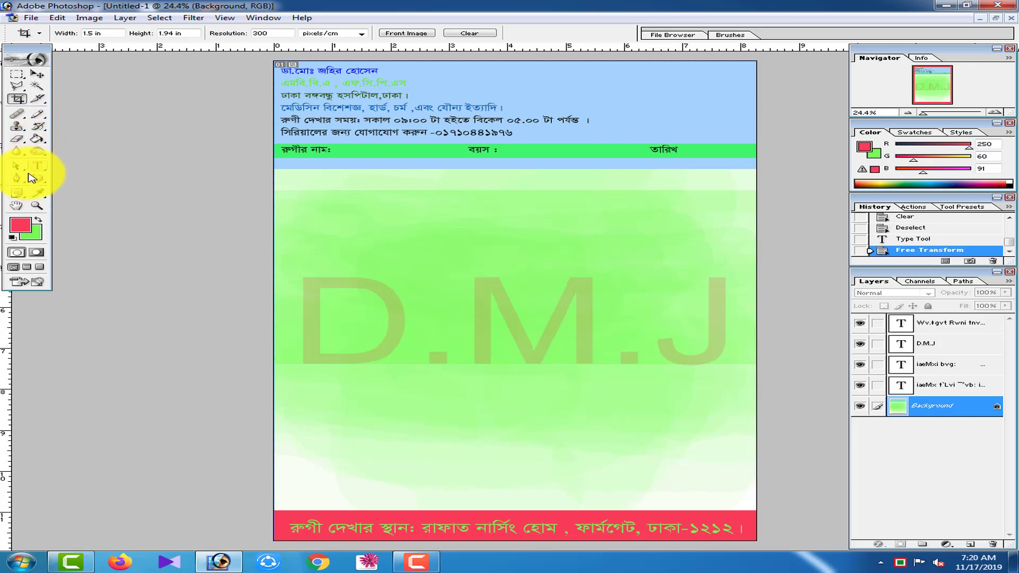
left_click(20, 141)
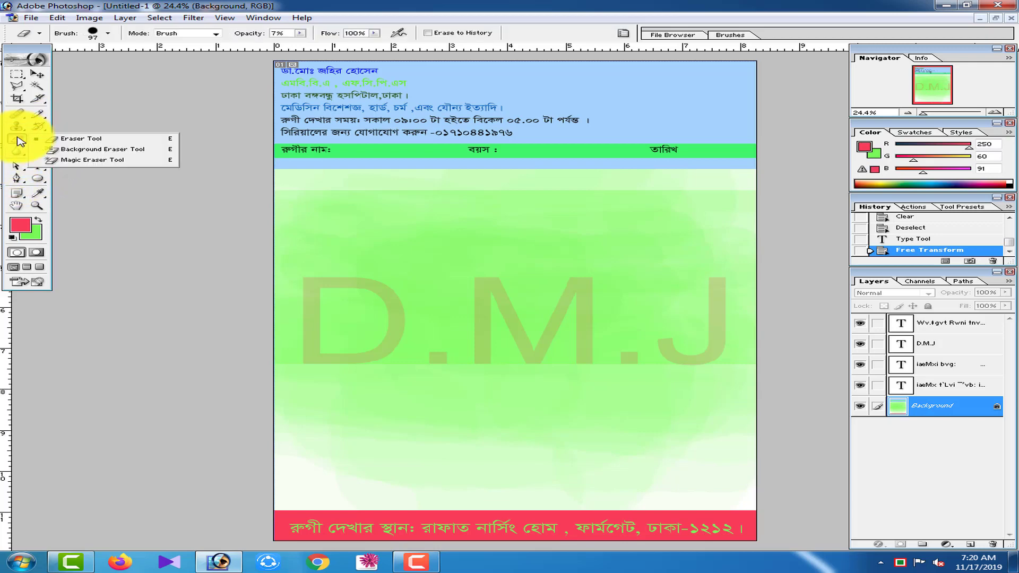
left_click(66, 139)
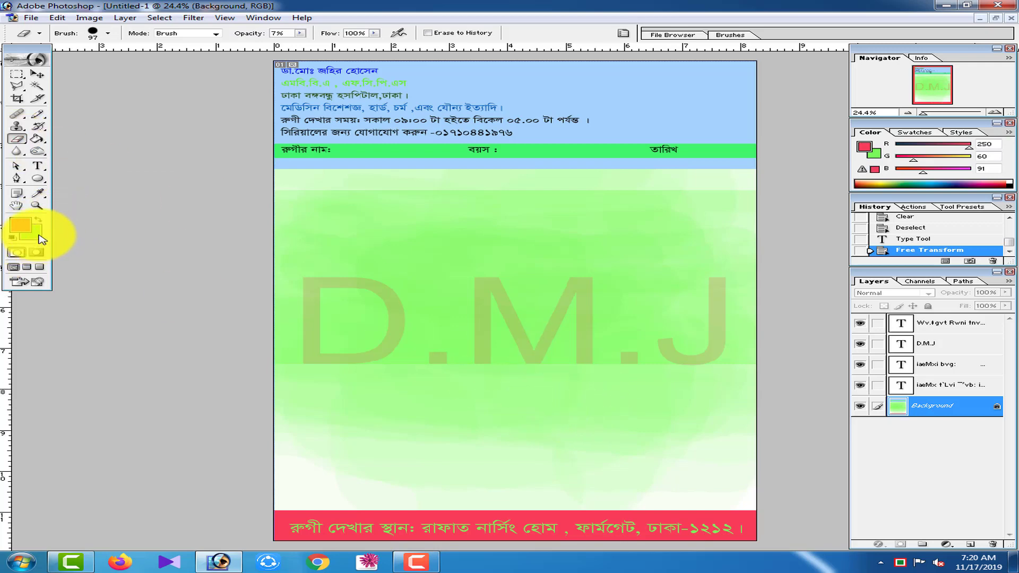
right_click(632, 365)
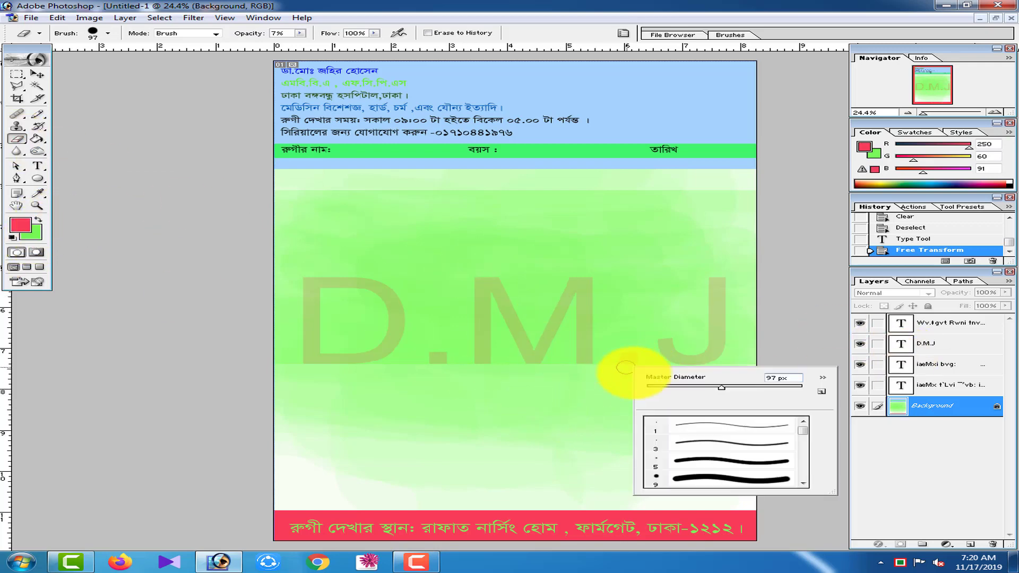
left_click_drag(749, 393, 750, 393)
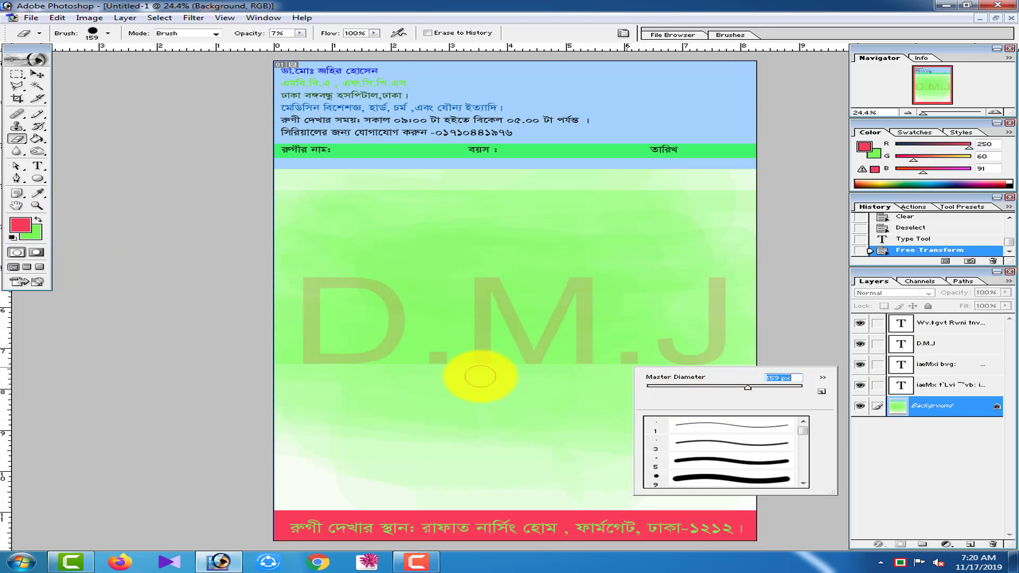
left_click(419, 374)
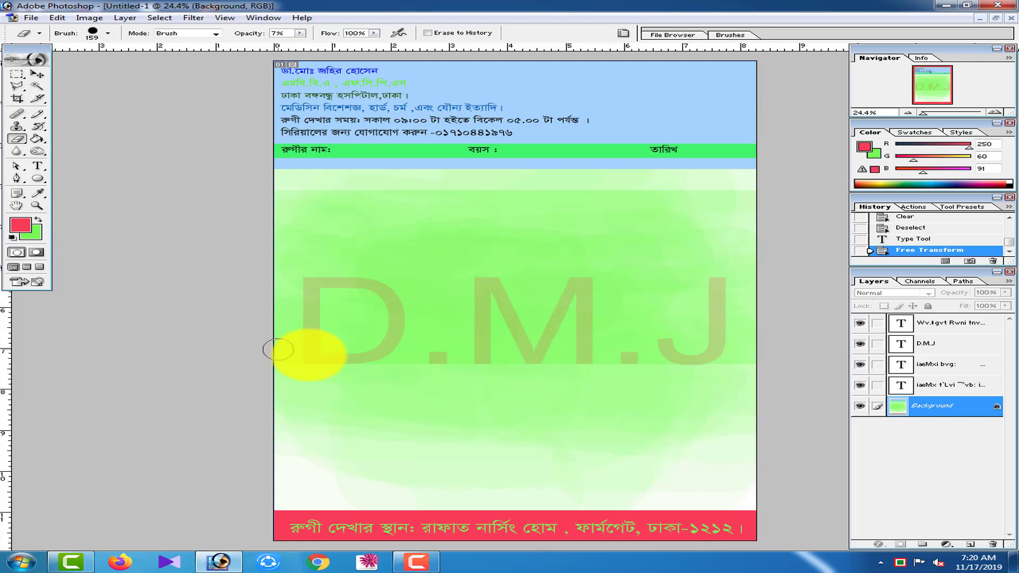
left_click_drag(425, 373, 657, 367)
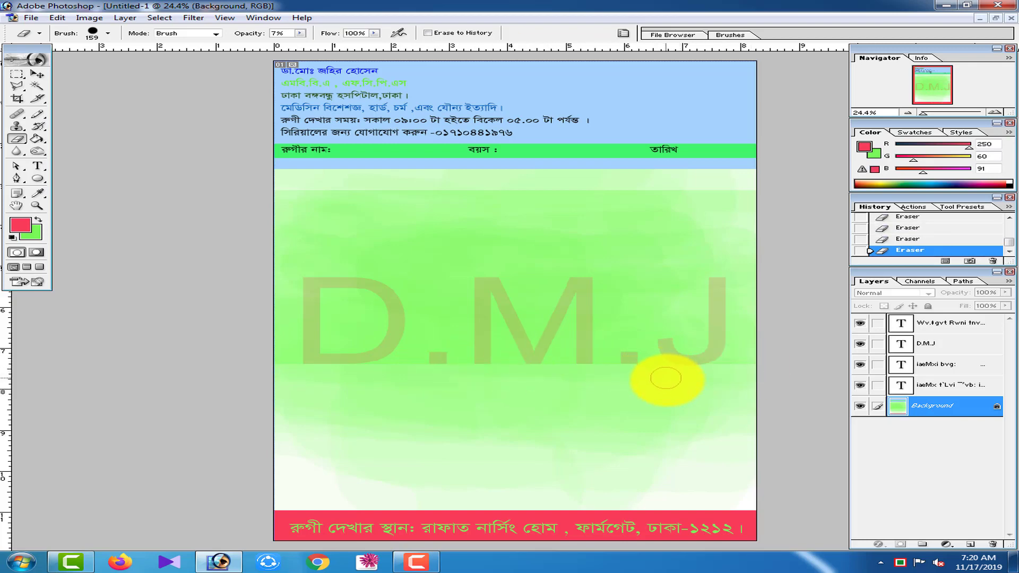
key("ctrl+plus")
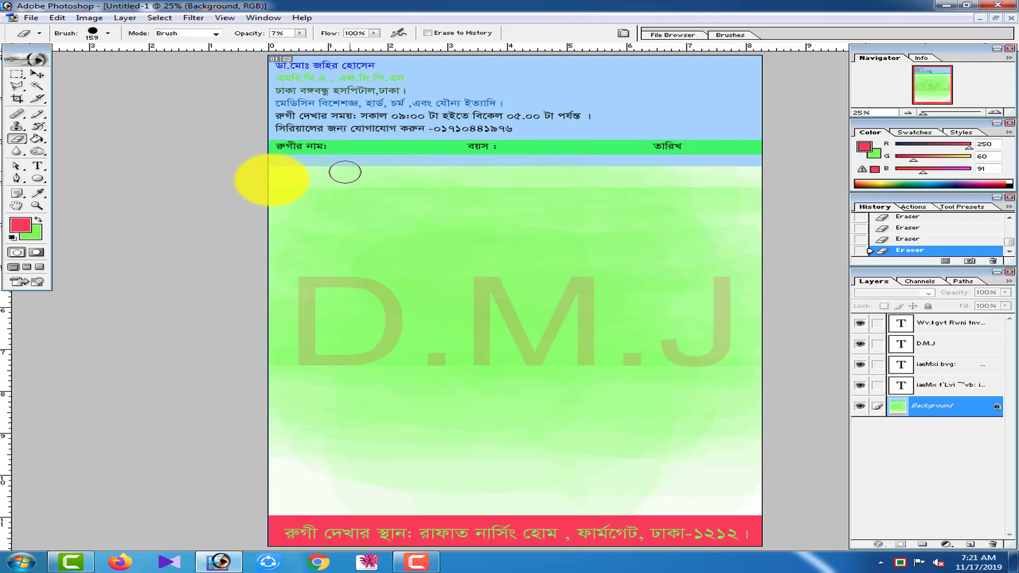
Step: Select the strip below the green name bar and clear it to a light green background colour
left_click(19, 77)
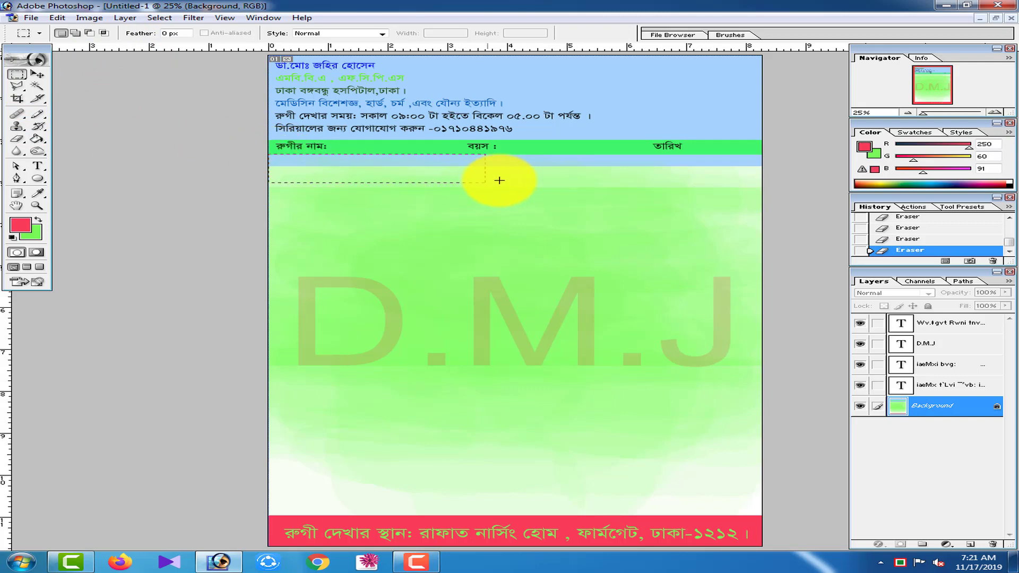
left_click_drag(535, 198, 755, 183)
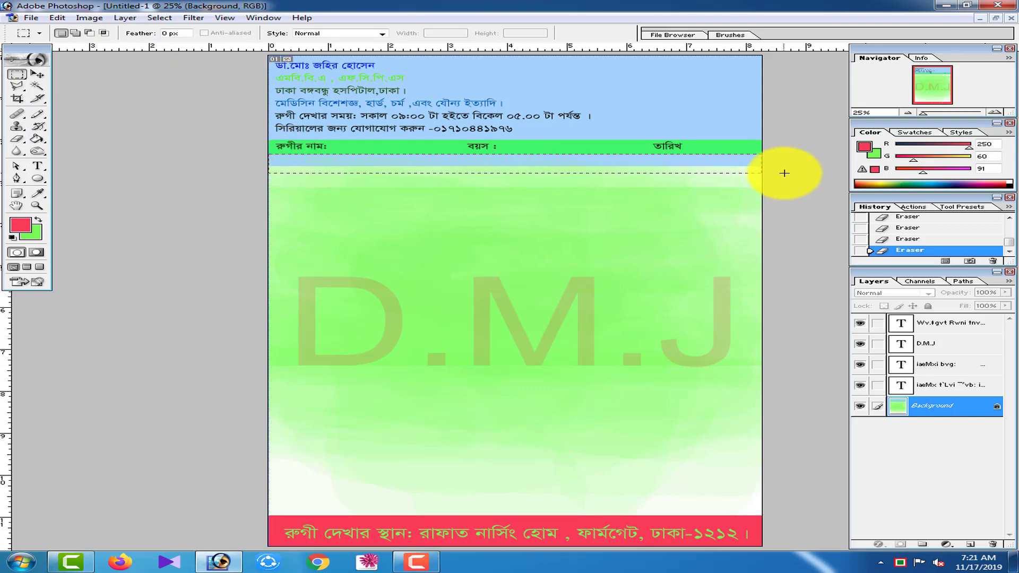
left_click_drag(784, 172, 784, 173)
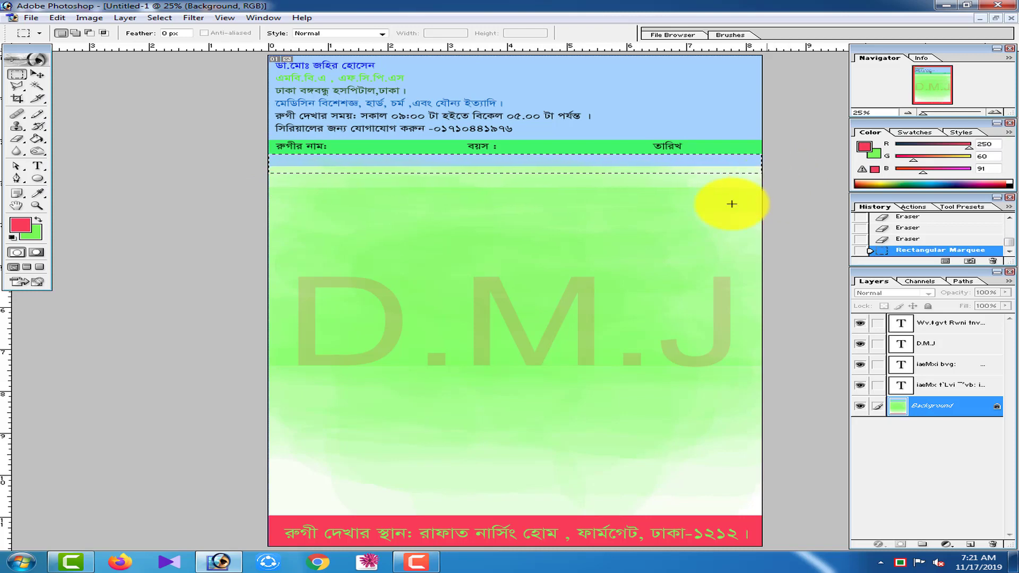
left_click(39, 233)
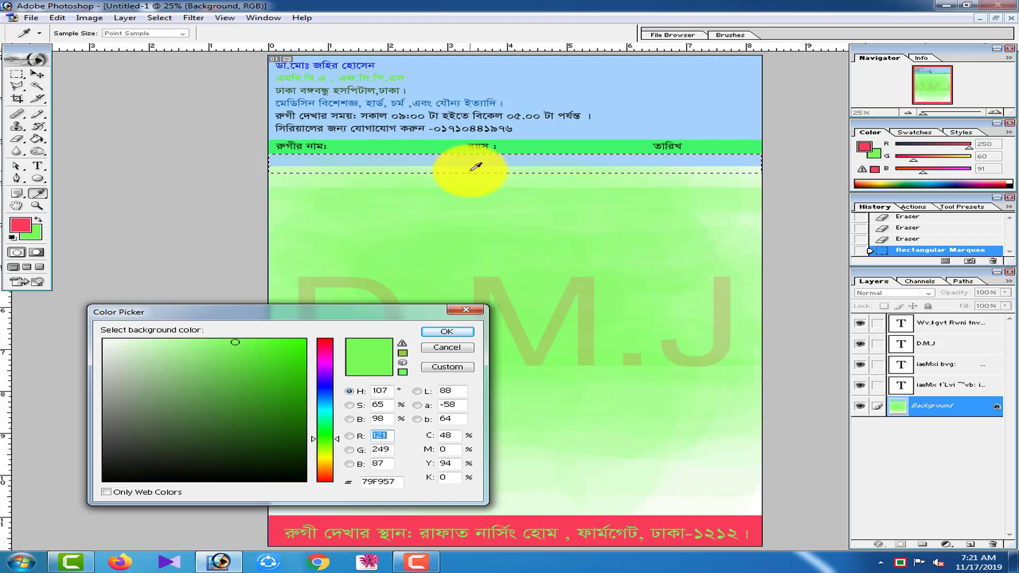
left_click(446, 332)
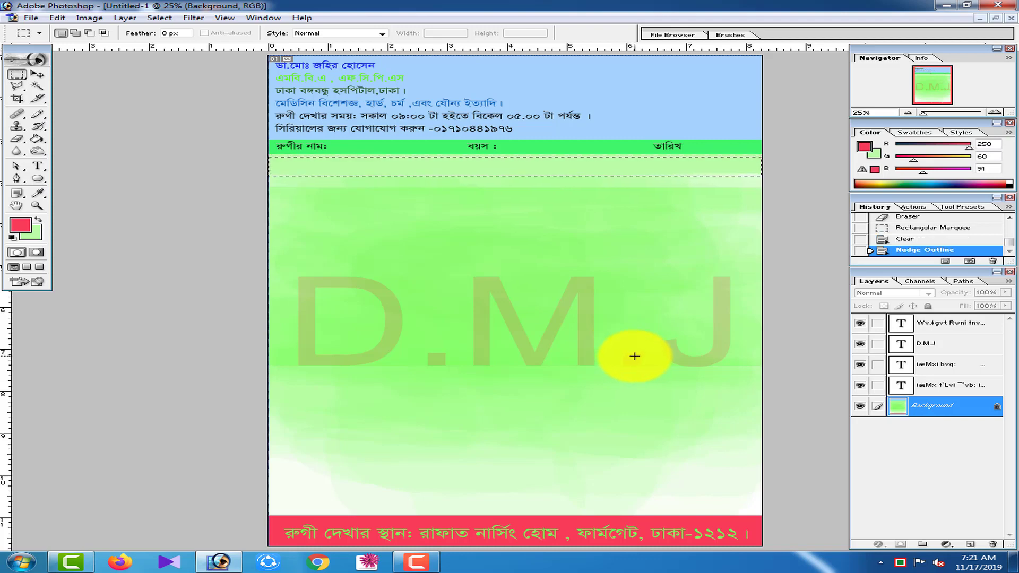
key("Delete")
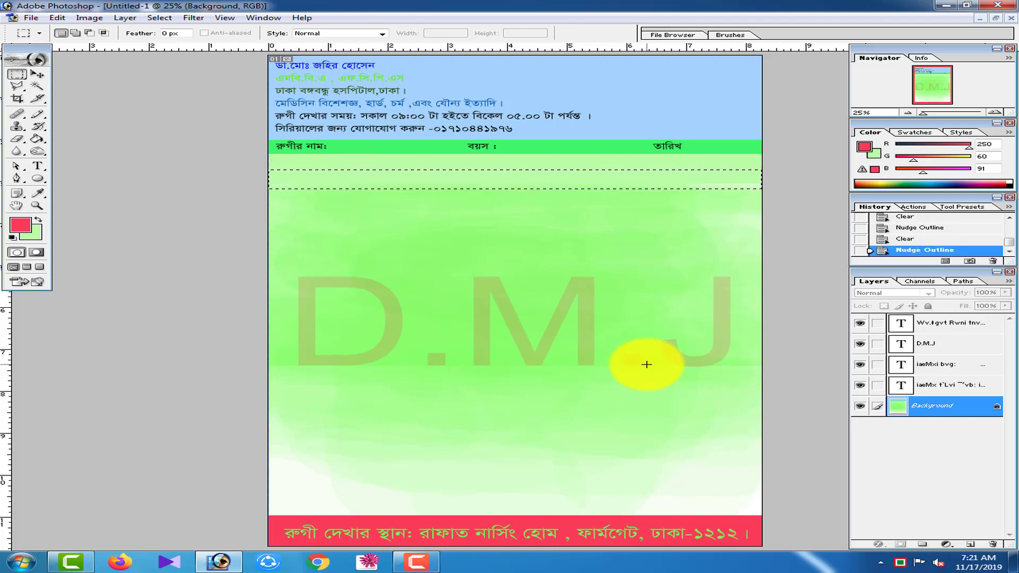
left_click(37, 151)
Step: Burn bands of the green background with 186 px, then 394 px brushes
right_click(456, 196)
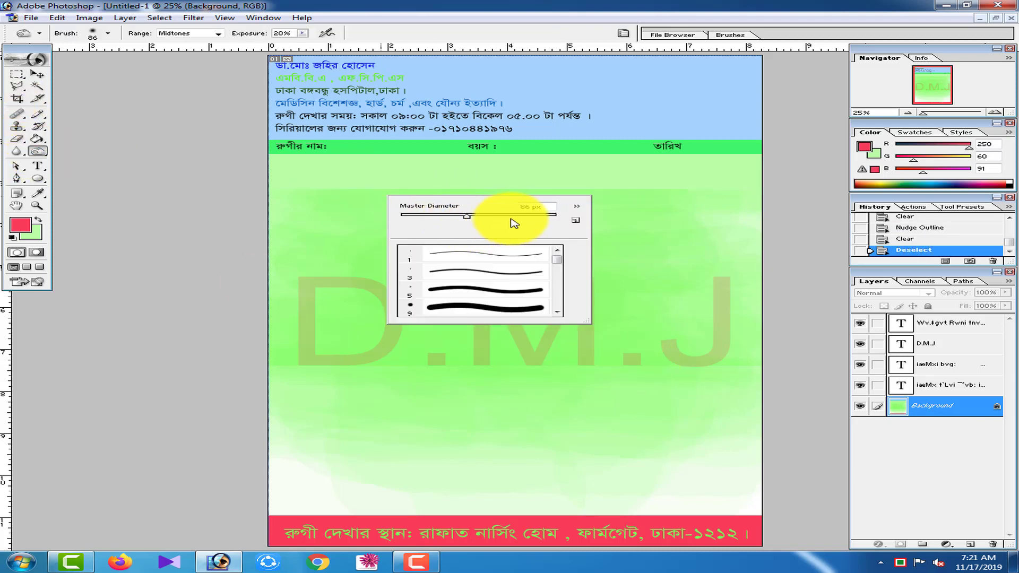
type("186")
key("Return")
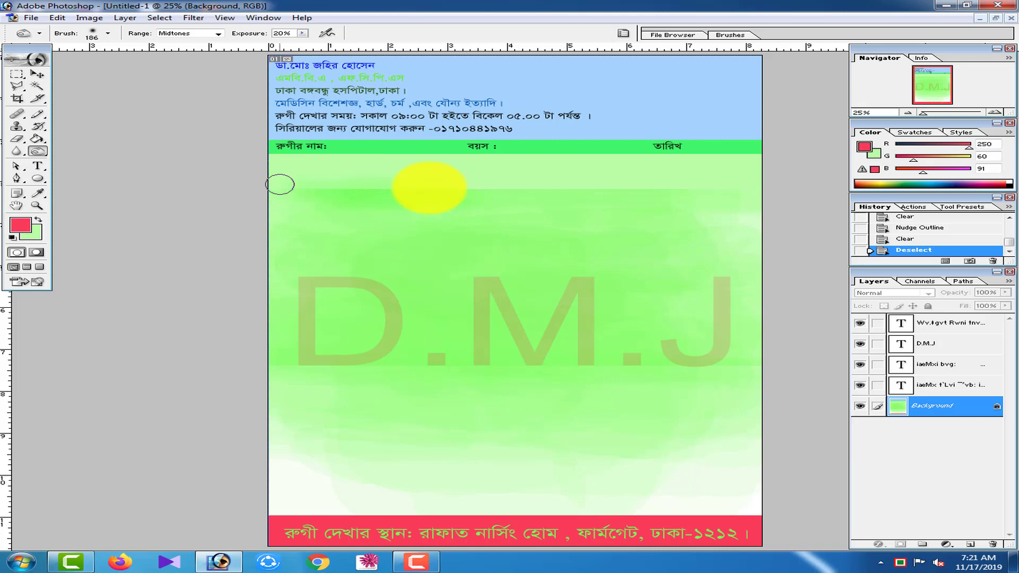
mouse_move(732, 216)
left_mouse_down()
mouse_move(734, 231)
mouse_move(354, 215)
left_mouse_up()
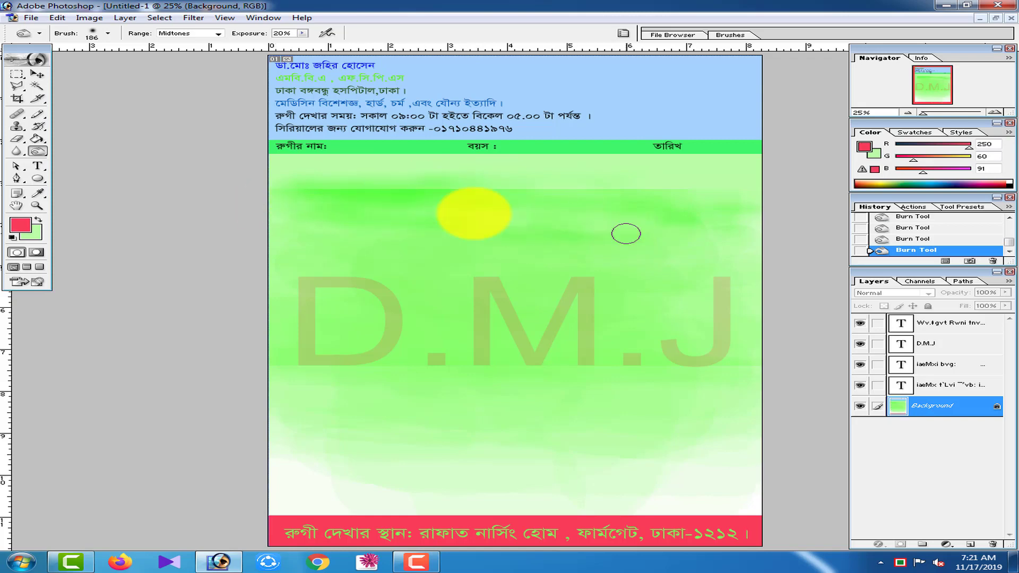
left_click_drag(626, 229, 415, 189)
right_click(415, 189)
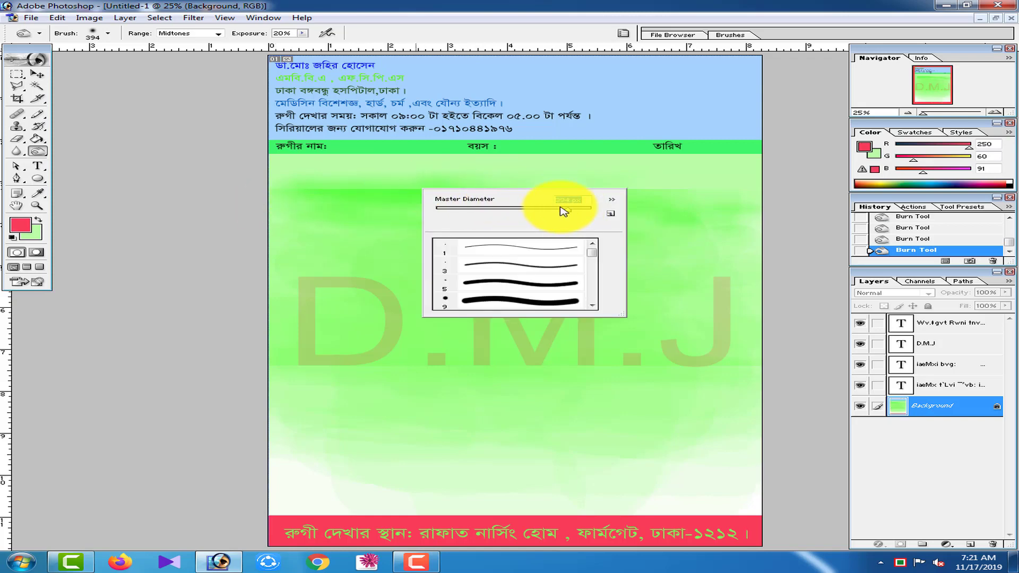
left_click(371, 194)
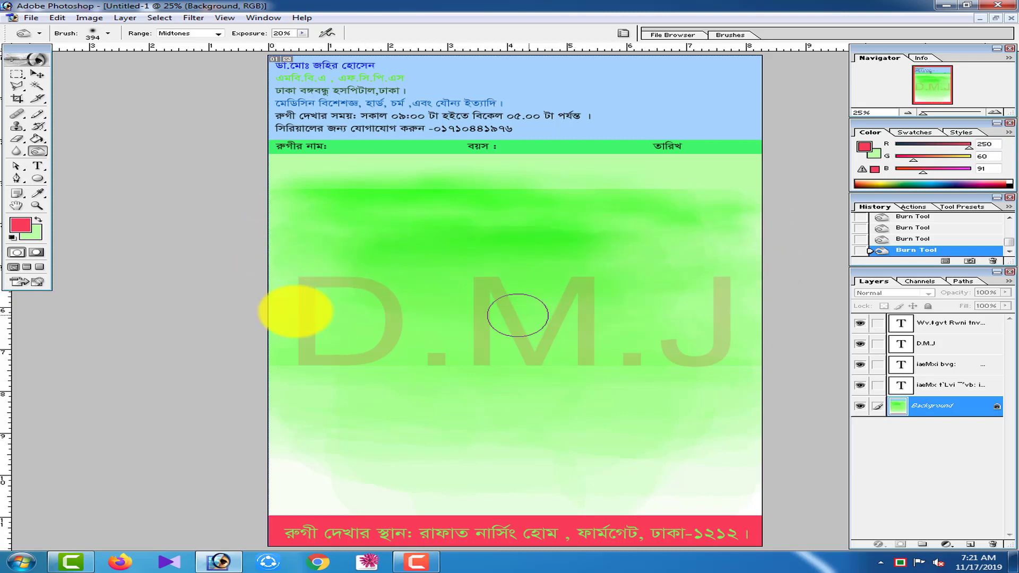
left_click_drag(610, 266, 683, 276)
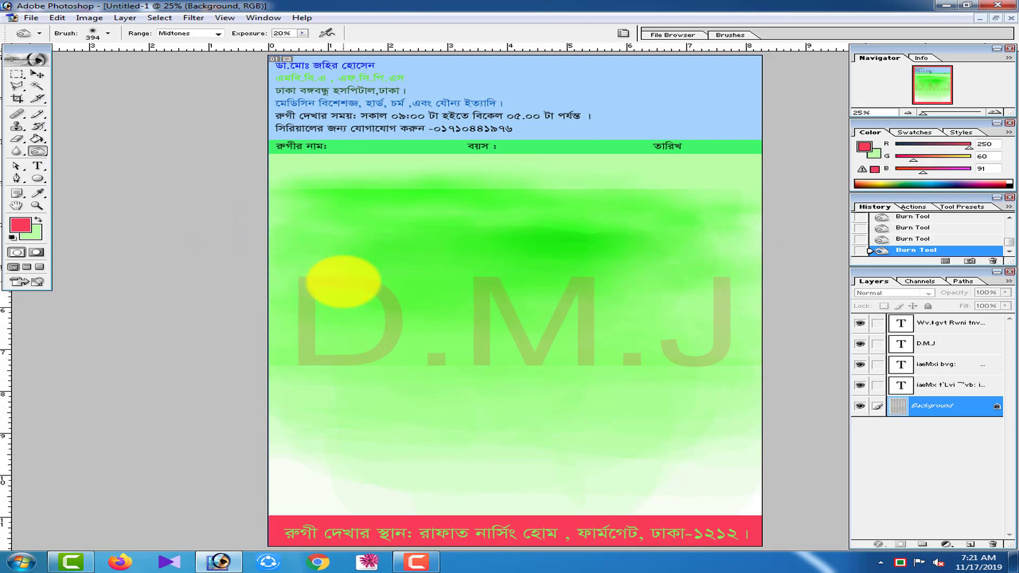
Step: Switch the Burn tool to a soft brush, resizing it to 143 px and then 820 px
right_click(345, 281)
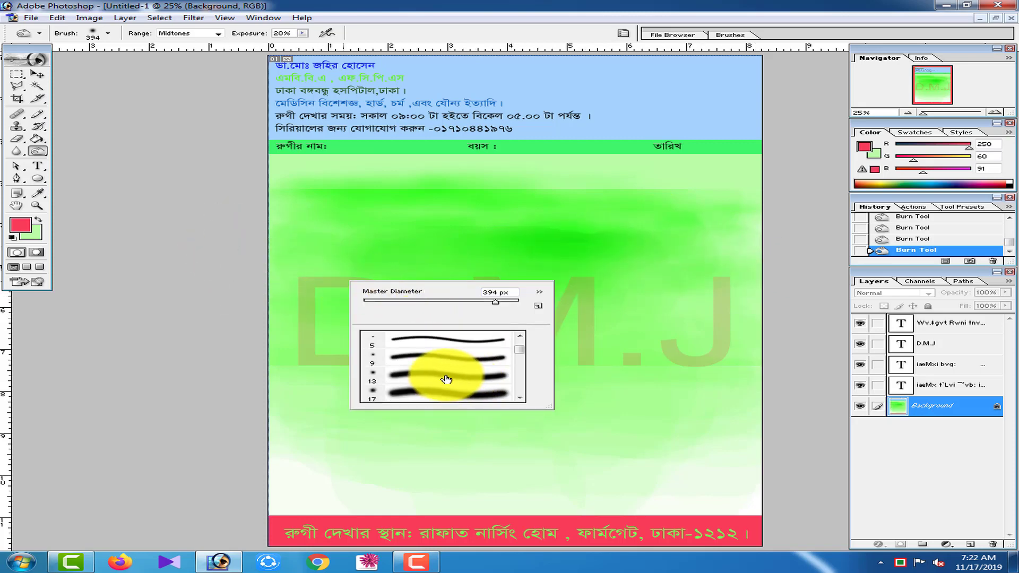
scroll(446, 378, "down", 1)
double_click(426, 383)
right_click(454, 254)
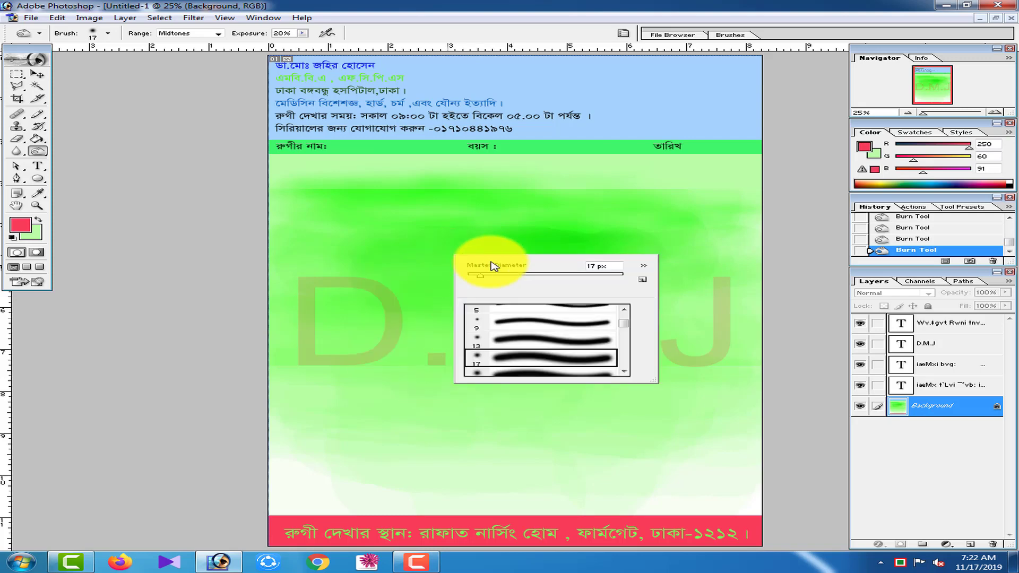
key("Return")
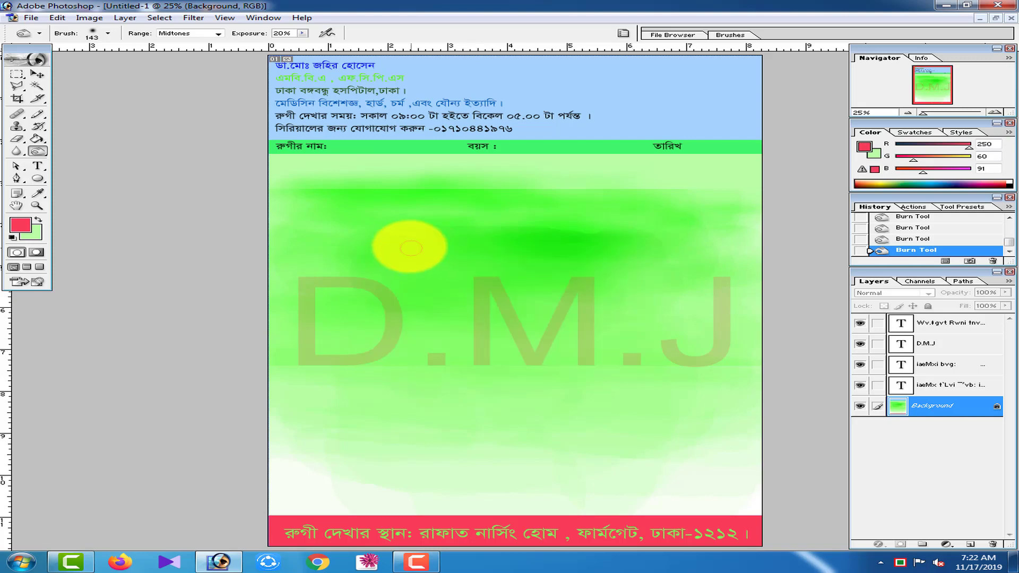
right_click(417, 237)
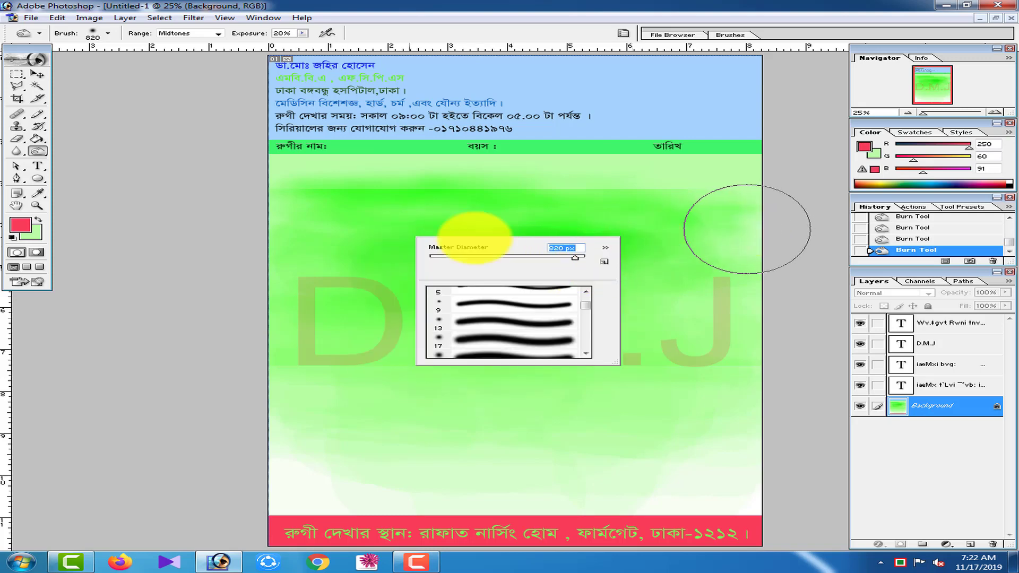
key("Return")
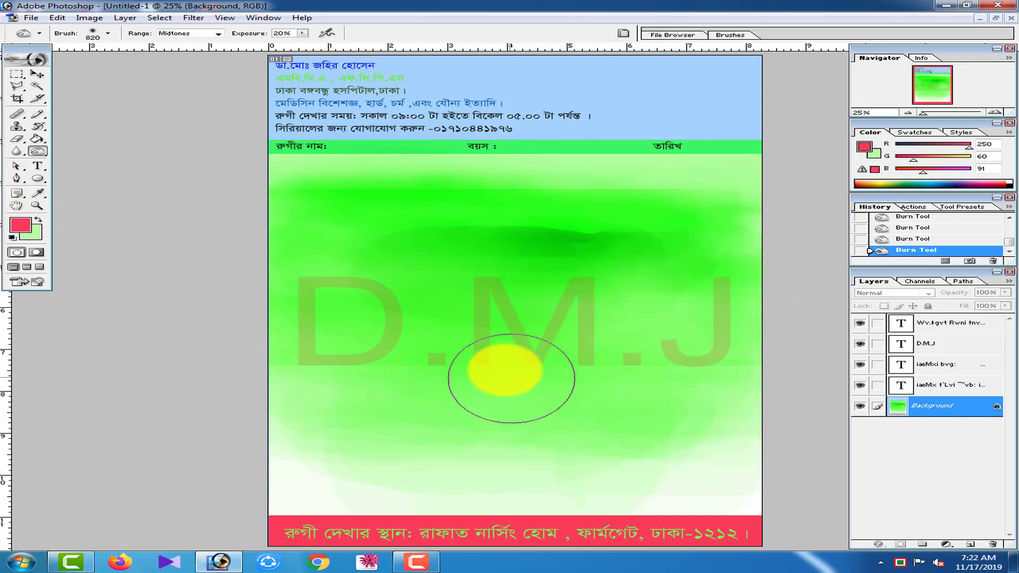
Step: Duplicate a rectangle of the dark green band lower down above D.M.J, then deselect
left_click(16, 74)
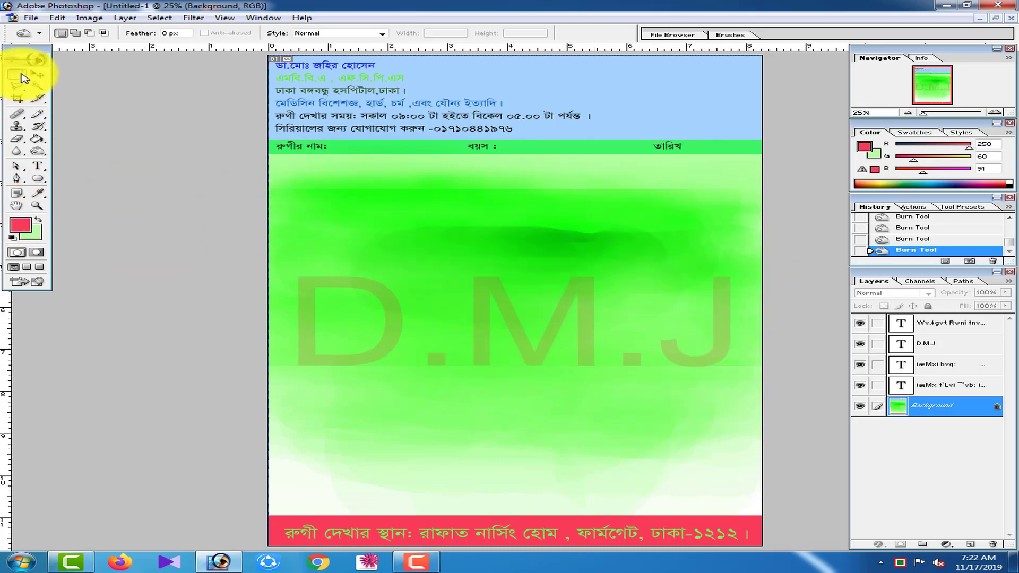
mouse_move(424, 210)
left_mouse_down()
mouse_move(530, 255)
mouse_move(682, 272)
left_mouse_up()
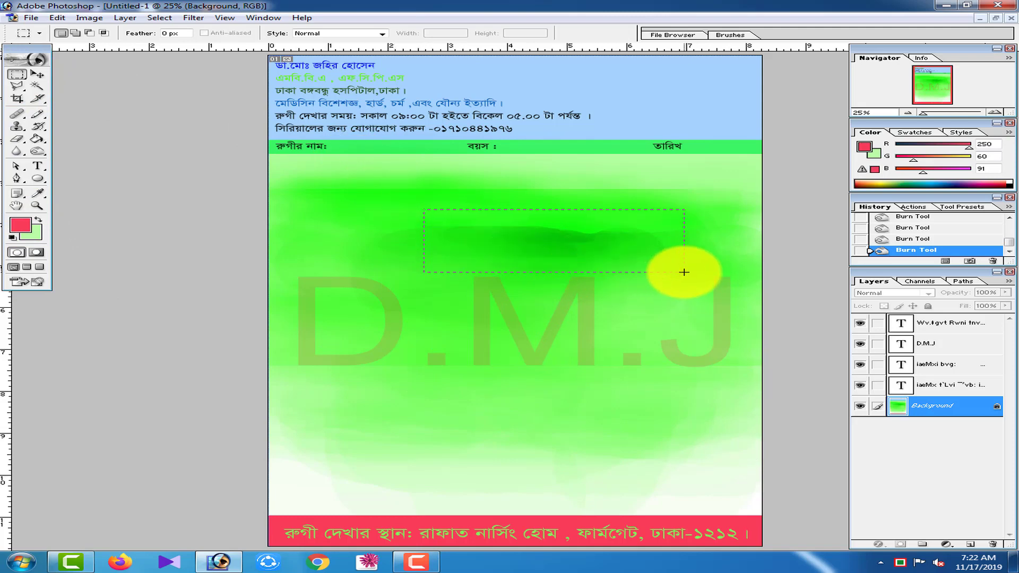
left_click(597, 219)
mouse_move(502, 201)
left_mouse_down()
mouse_move(622, 217)
mouse_move(589, 244)
mouse_move(701, 266)
mouse_move(584, 229)
mouse_move(400, 230)
mouse_move(344, 246)
left_mouse_up()
key("ctrl+d")
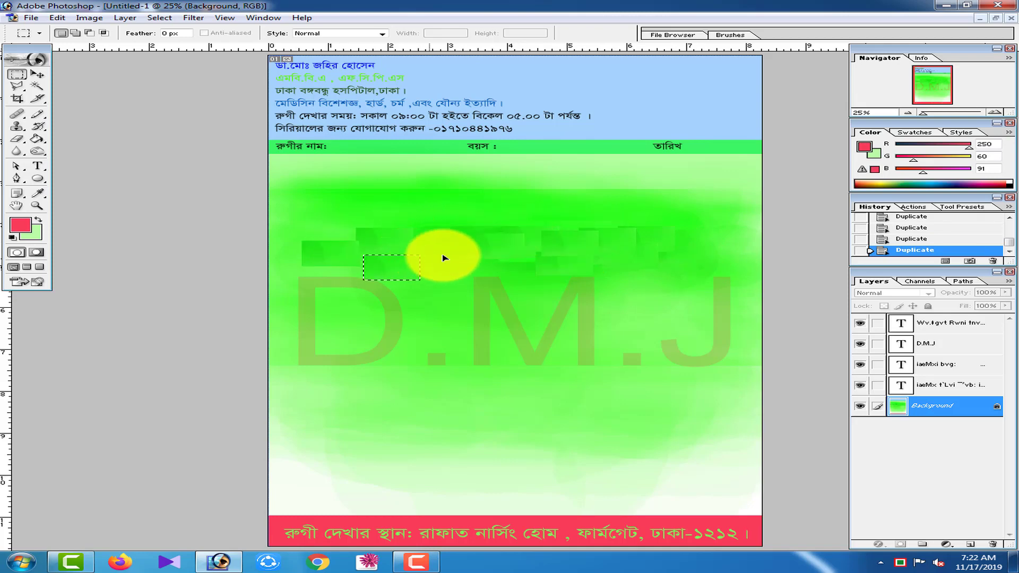
Step: Set up the Blur tool, enlarging its brush from 145 px to 965 px
left_click(23, 152)
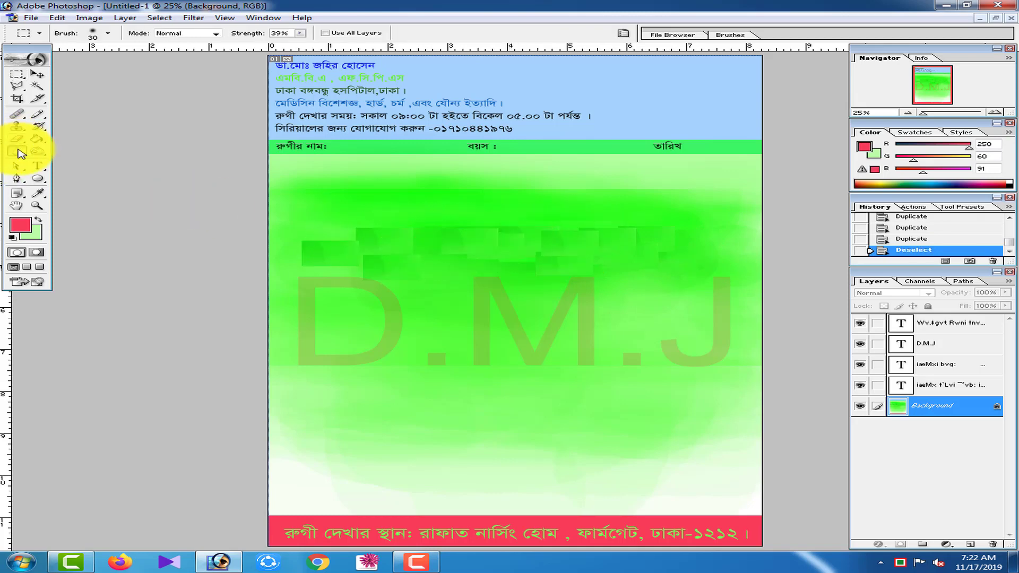
right_click(358, 213)
left_click(469, 231)
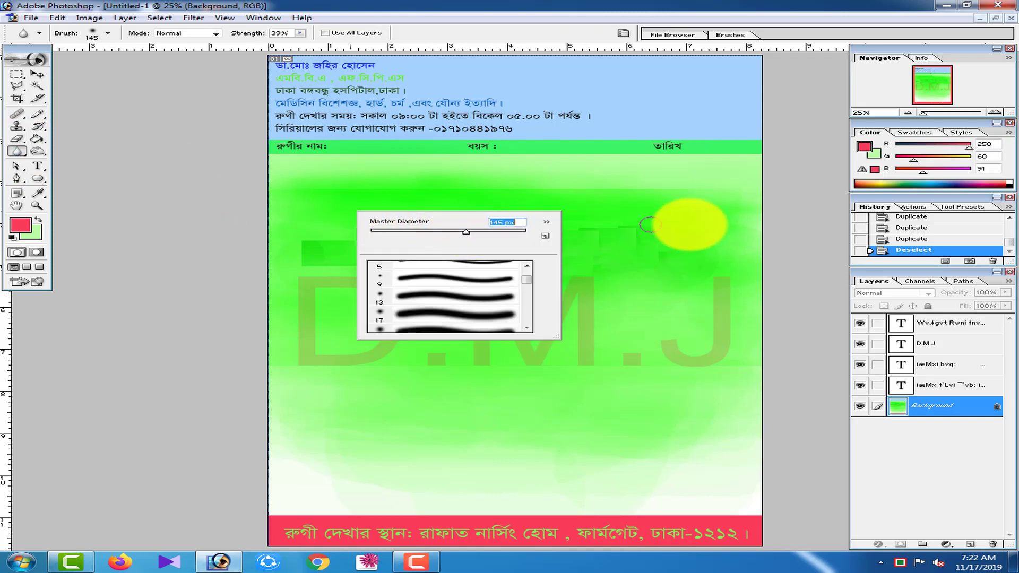
left_click(440, 234)
right_click(577, 237)
left_click(739, 261)
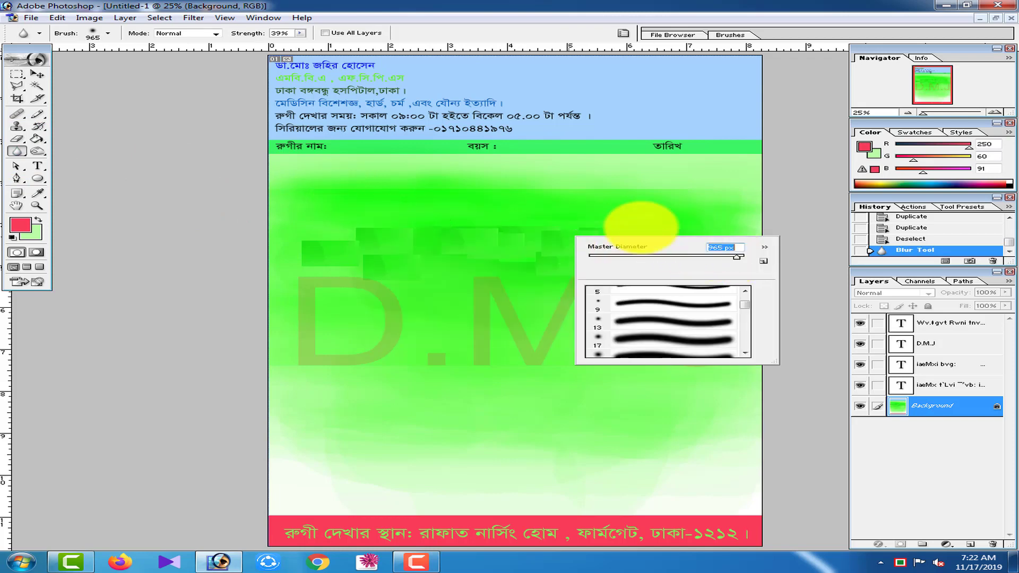
key("Return")
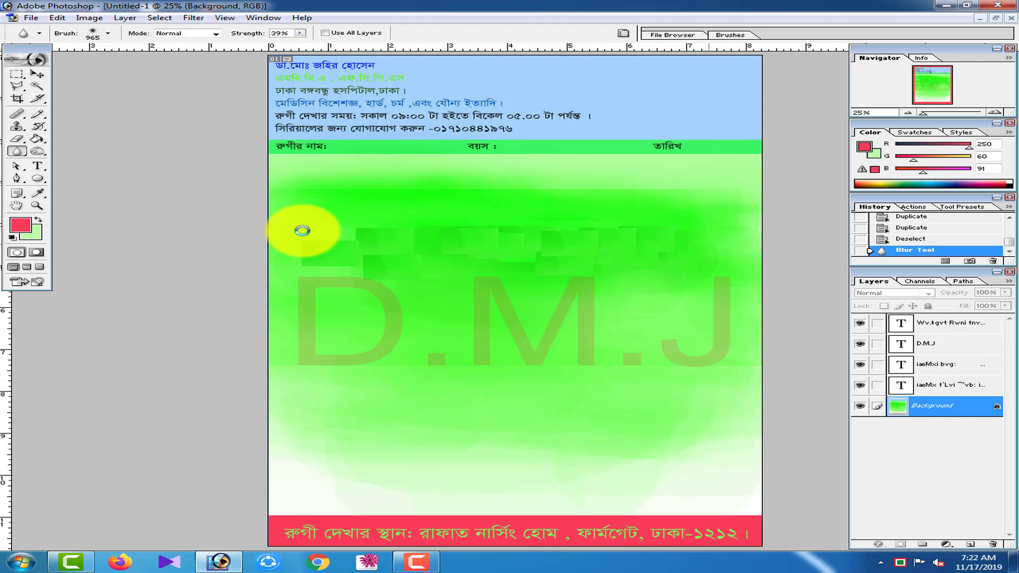
Step: Blur the green band above the watermark and the lower background with broad strokes
mouse_move(337, 232)
left_mouse_down()
mouse_move(374, 246)
mouse_move(438, 246)
mouse_move(330, 255)
left_mouse_up()
mouse_move(216, 228)
left_mouse_down()
mouse_move(440, 234)
mouse_move(599, 348)
mouse_move(688, 439)
left_mouse_up()
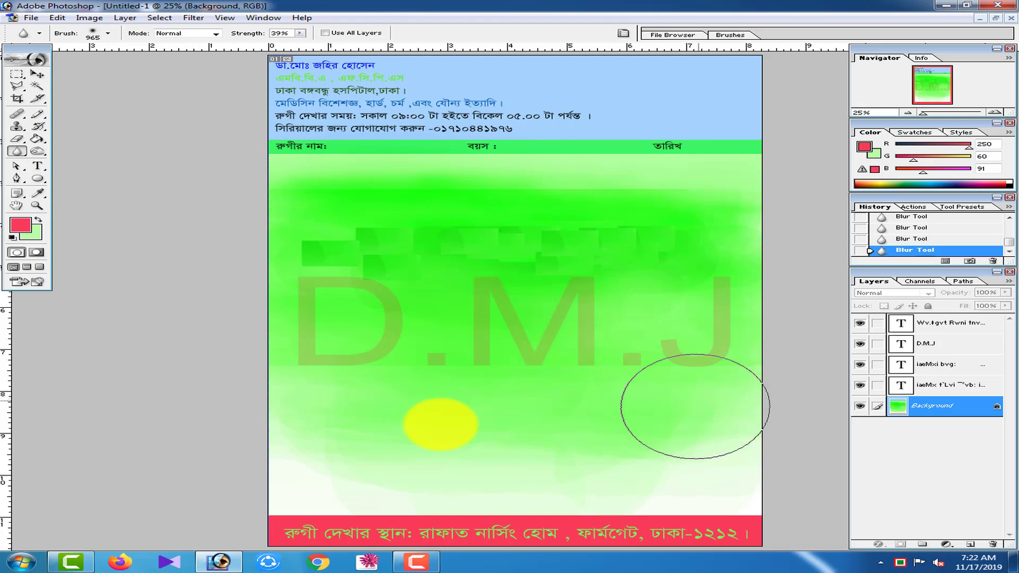
left_click_drag(455, 421, 259, 377)
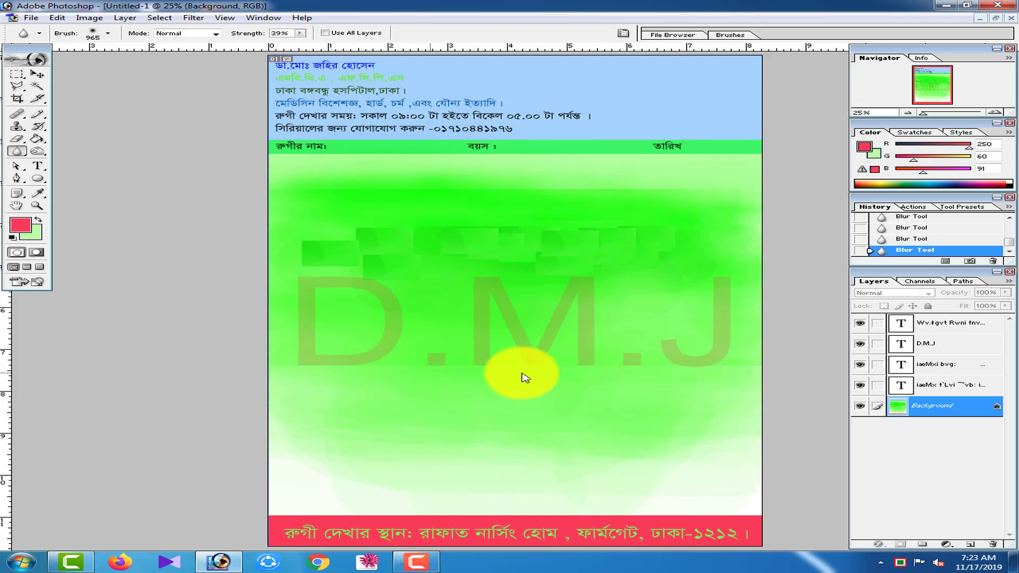
key("ctrl+minus")
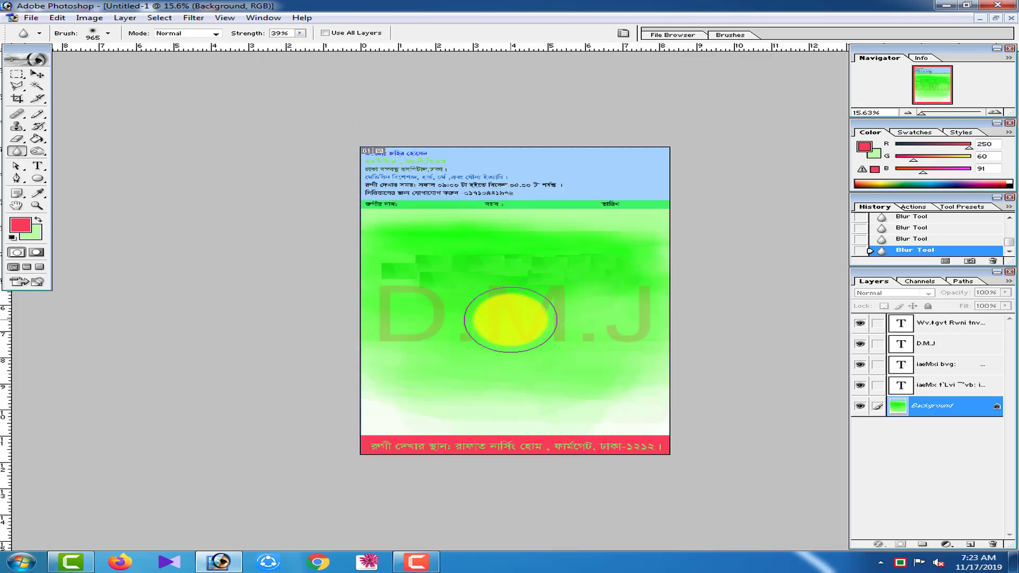
Step: Zoom in and out to review the whole pad, then bring up the File menu
scroll(512, 320, "down", 3)
scroll(509, 318, "up", 1)
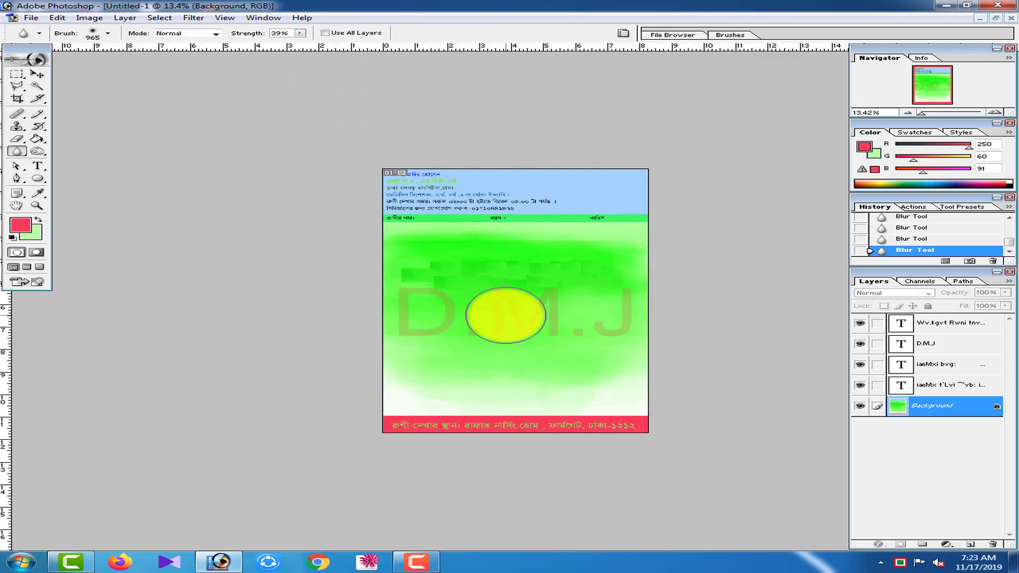
scroll(506, 315, "up", 3)
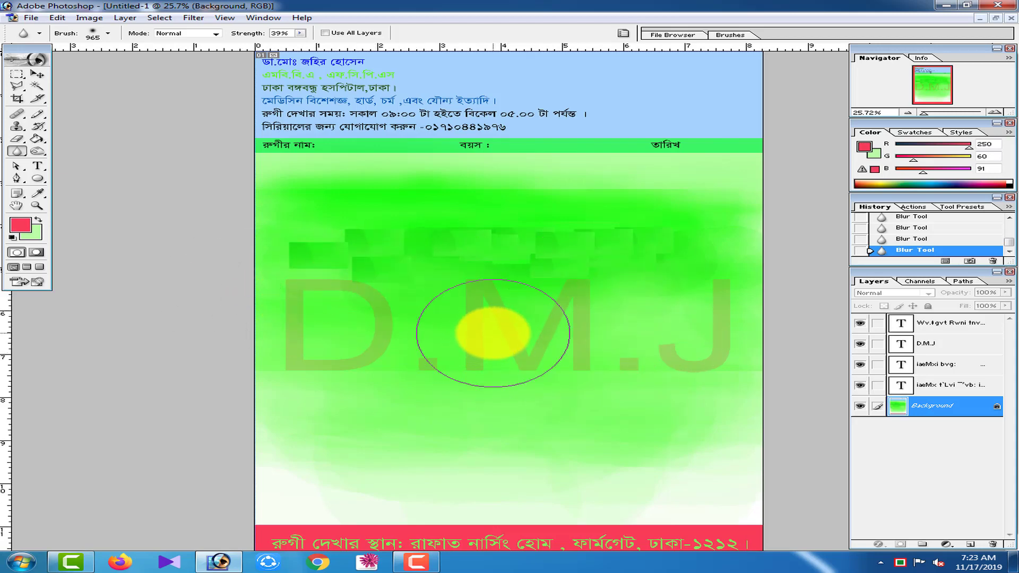
scroll(492, 333, "up", 1)
scroll(492, 333, "down", 2)
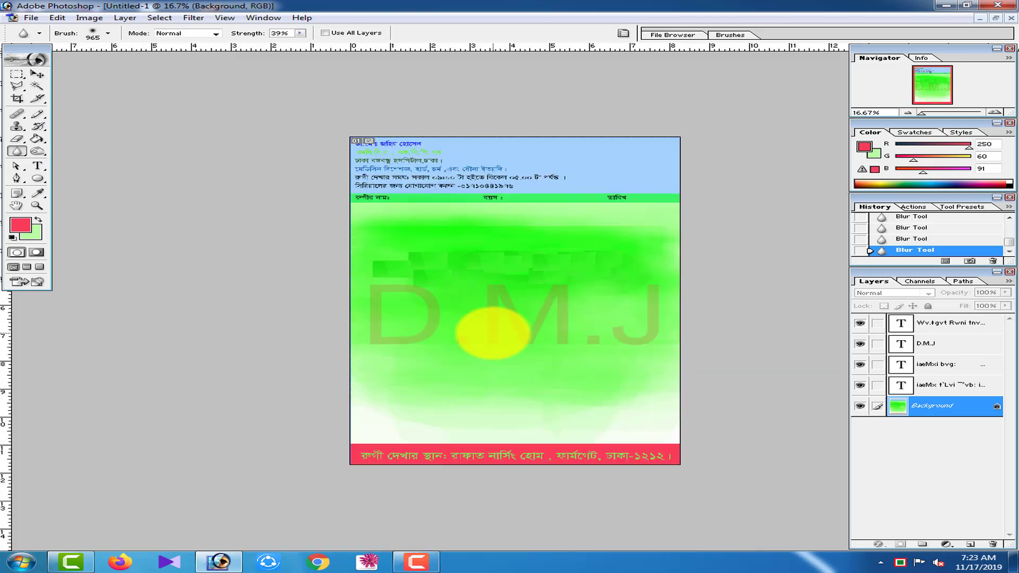
scroll(492, 333, "down", 1)
scroll(492, 333, "up", 2)
scroll(492, 334, "up", 1)
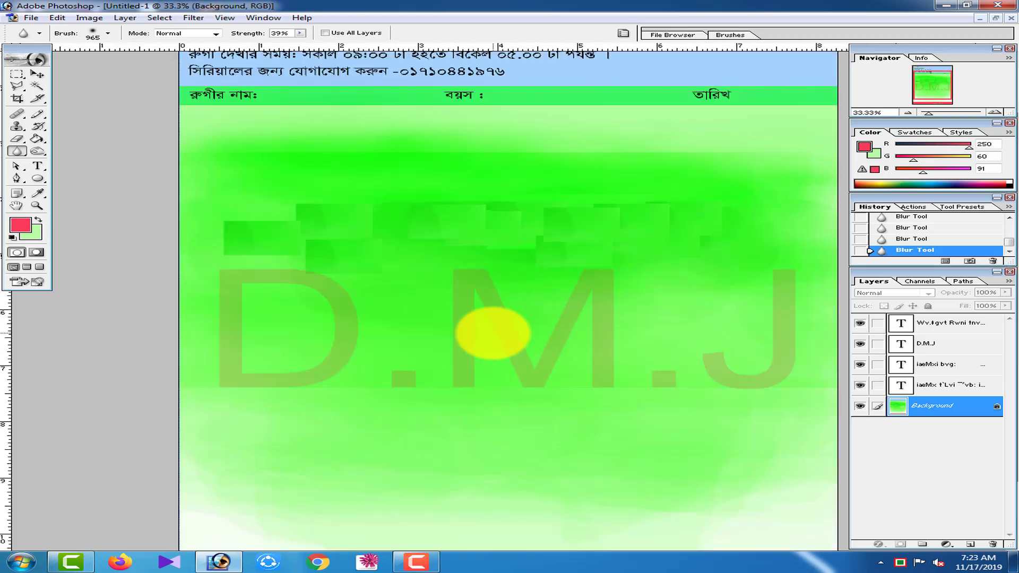
scroll(492, 333, "down", 2)
scroll(492, 333, "up", 1)
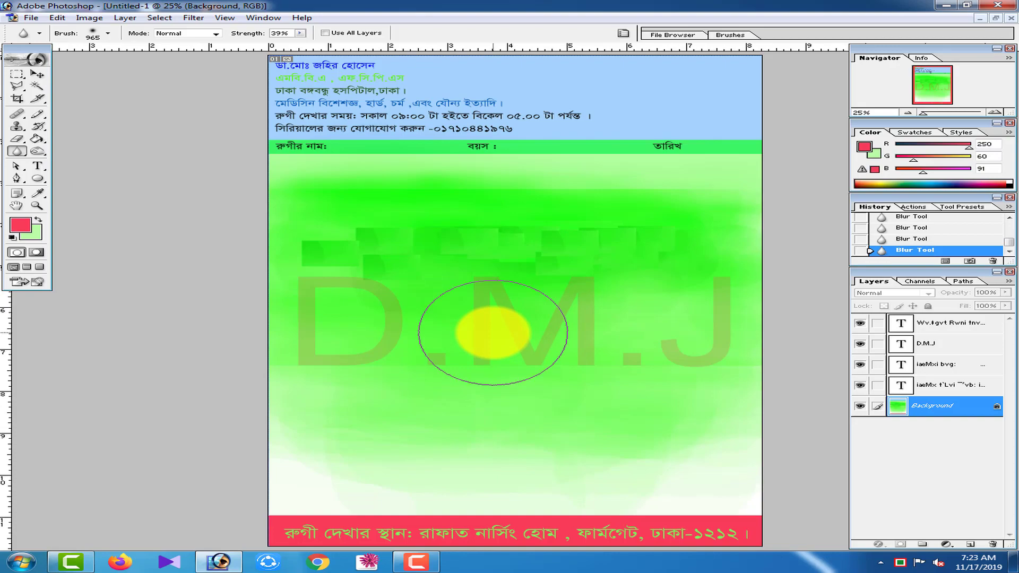
scroll(473, 332, "up", 1)
scroll(296, 285, "up", 2)
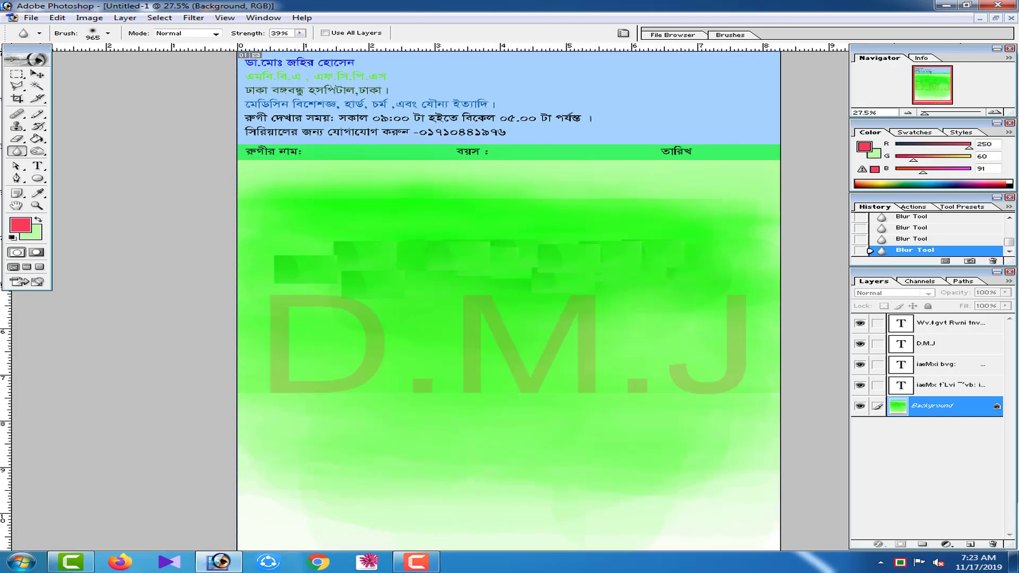
left_click(30, 17)
Step: Save As the pad in Photoshop (*.PSD) format to the Desktop, named Dr.Pad
left_click(77, 121)
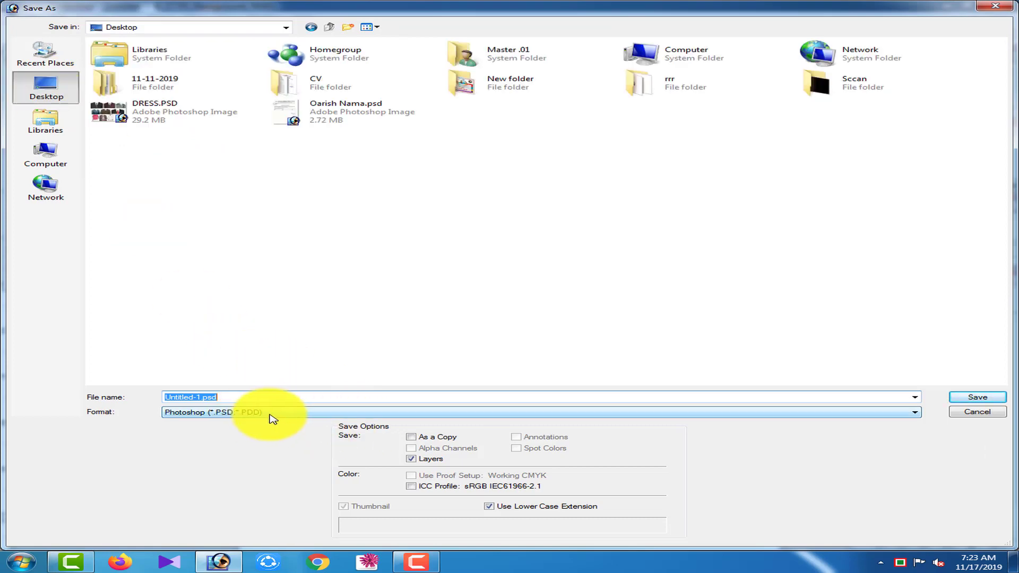
left_click(280, 415)
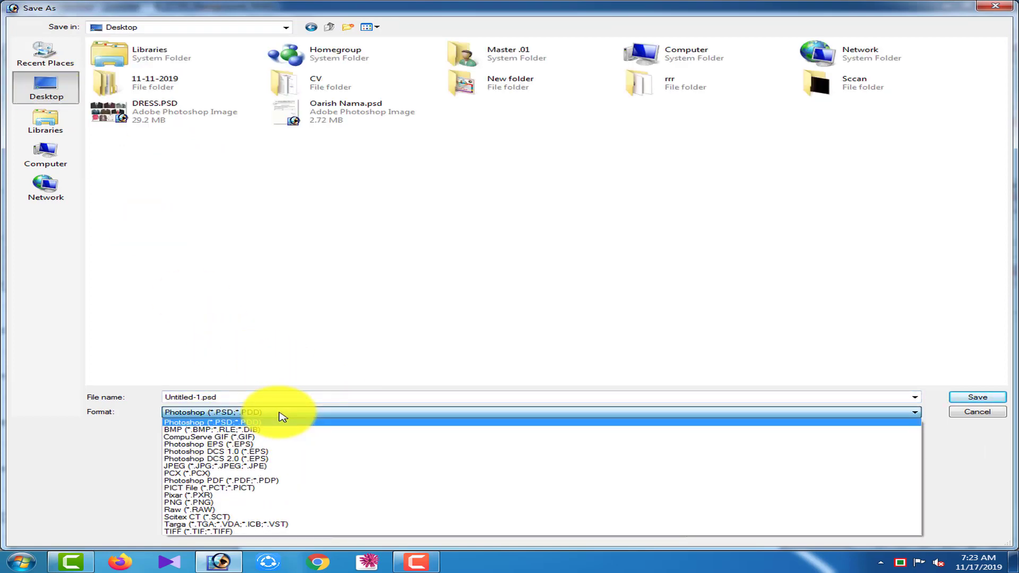
left_click(326, 422)
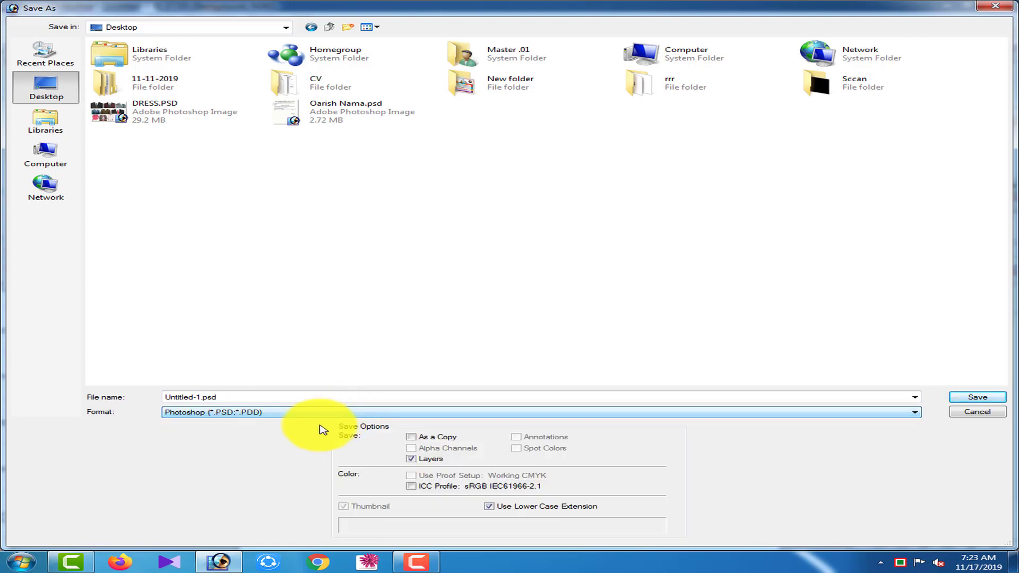
left_click(318, 415)
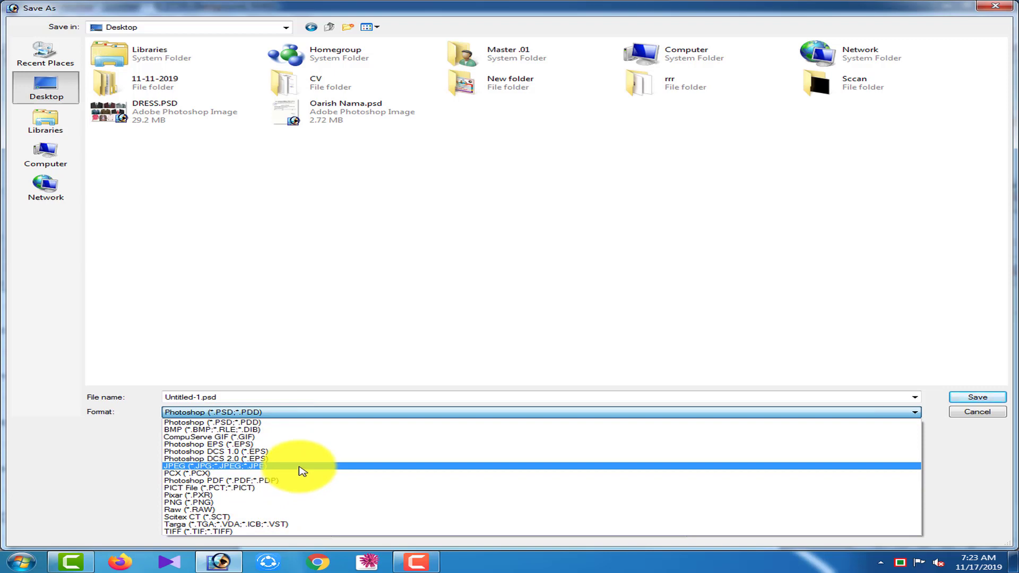
left_click(308, 412)
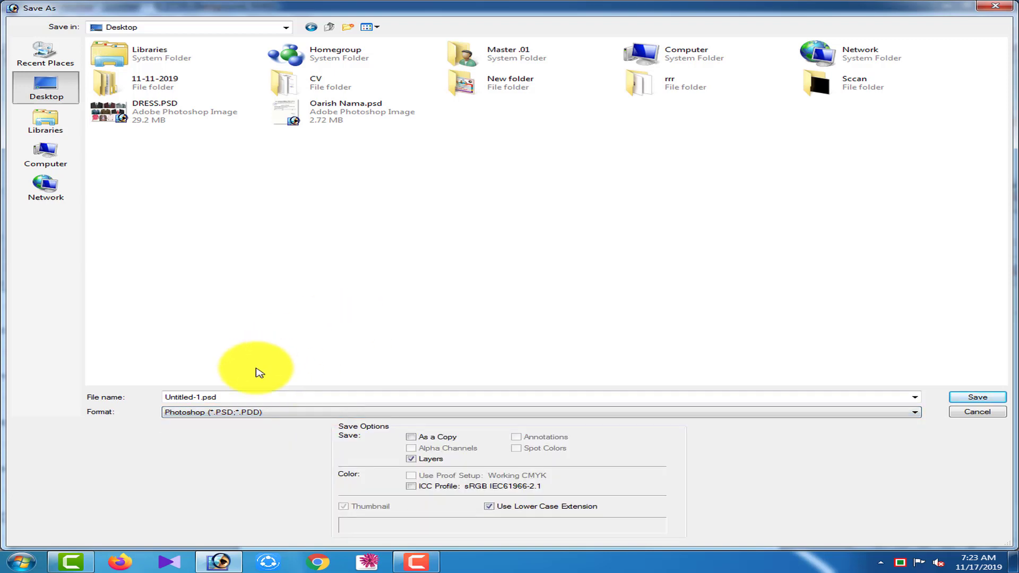
double_click(235, 397)
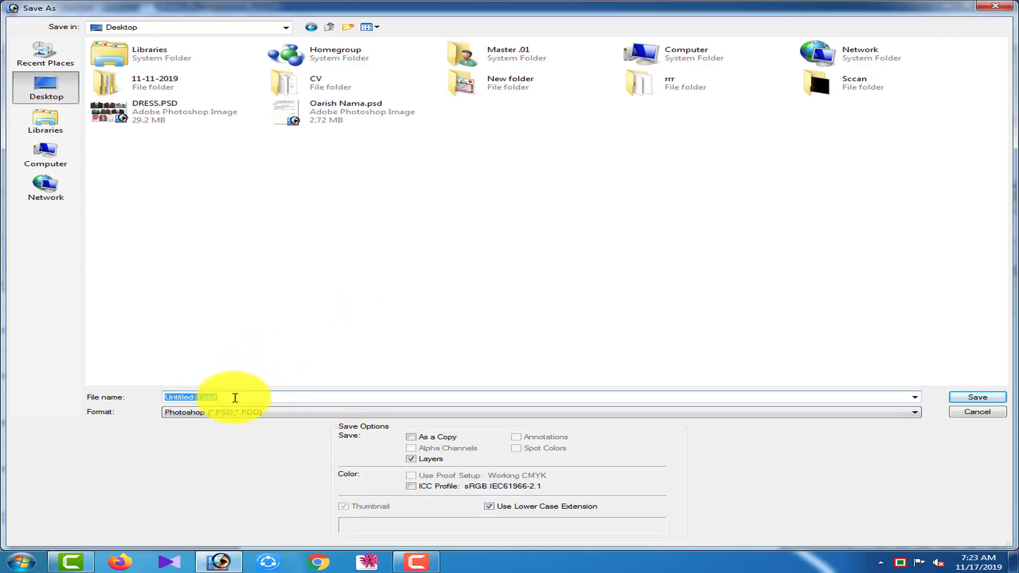
type("D")
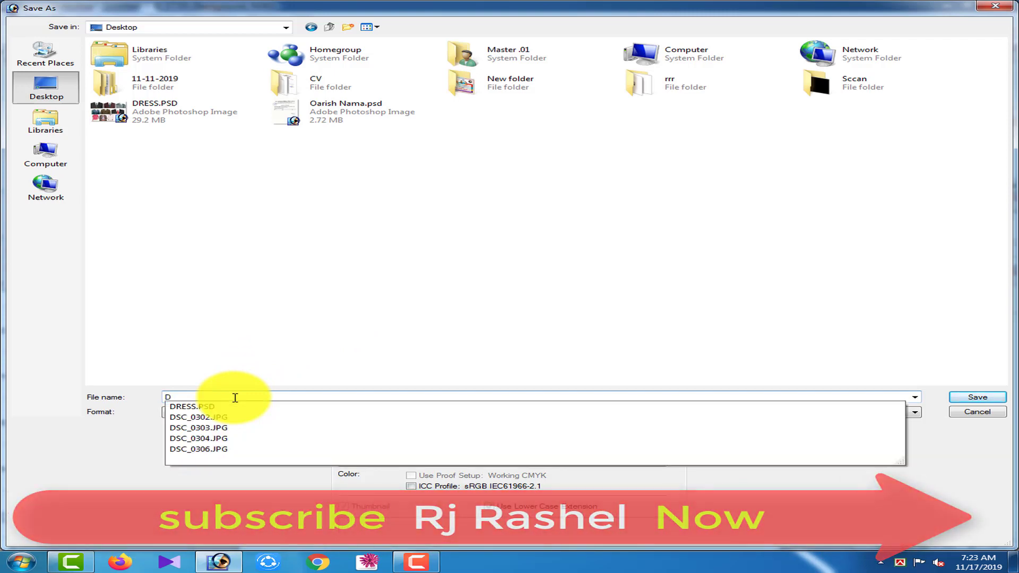
type("r")
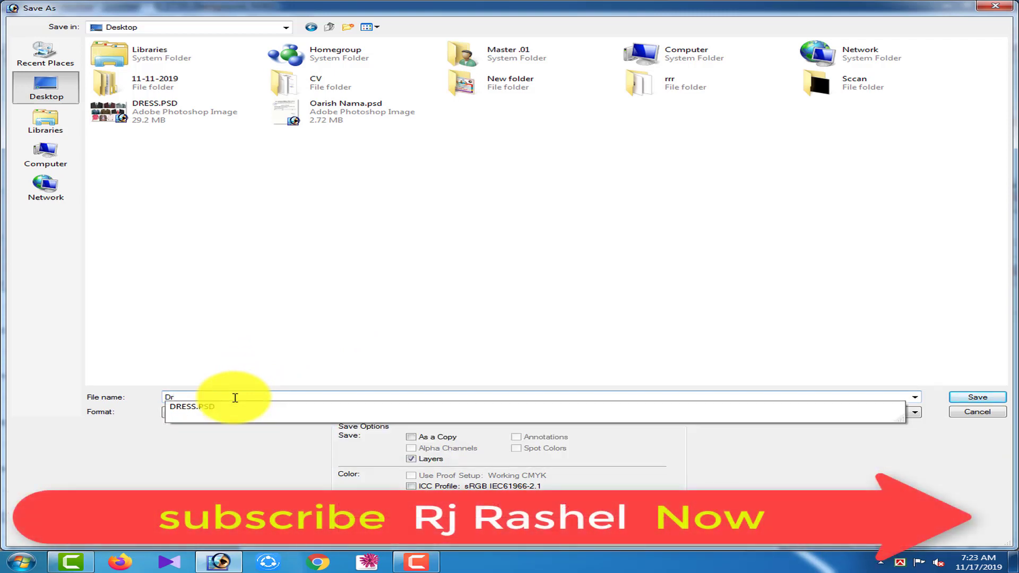
type(".Padd")
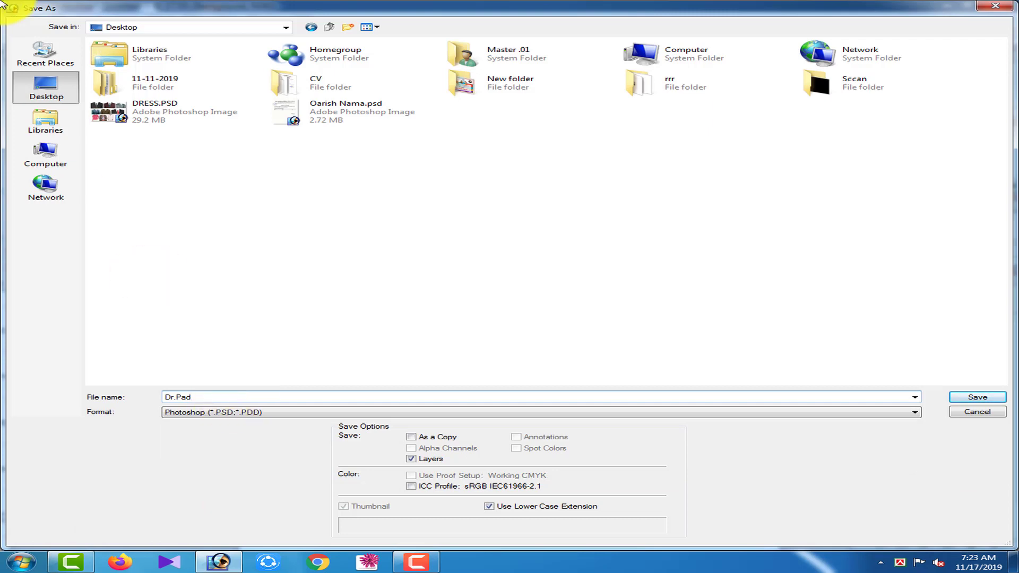
left_click(46, 88)
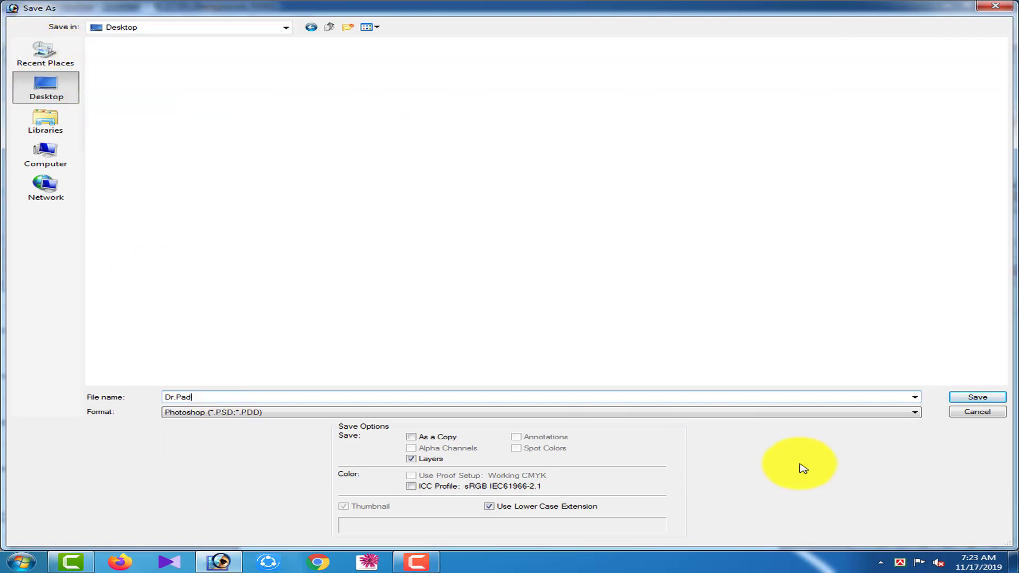
left_click(977, 397)
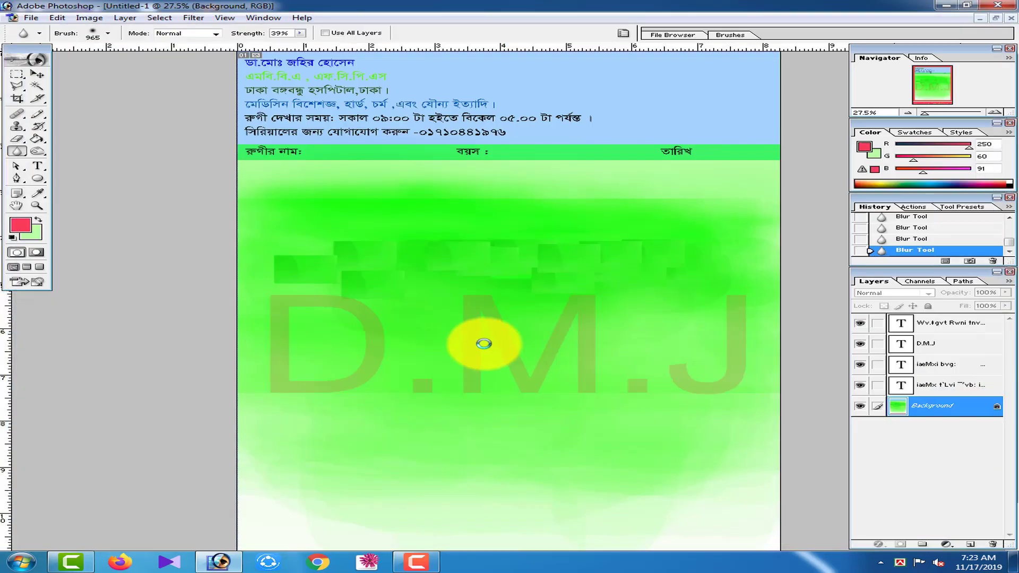
Step: Close Photoshop, reopen Dr.Pad.psd from the desktop to check it, then close Photoshop again
left_click(1008, 6)
double_click(223, 477)
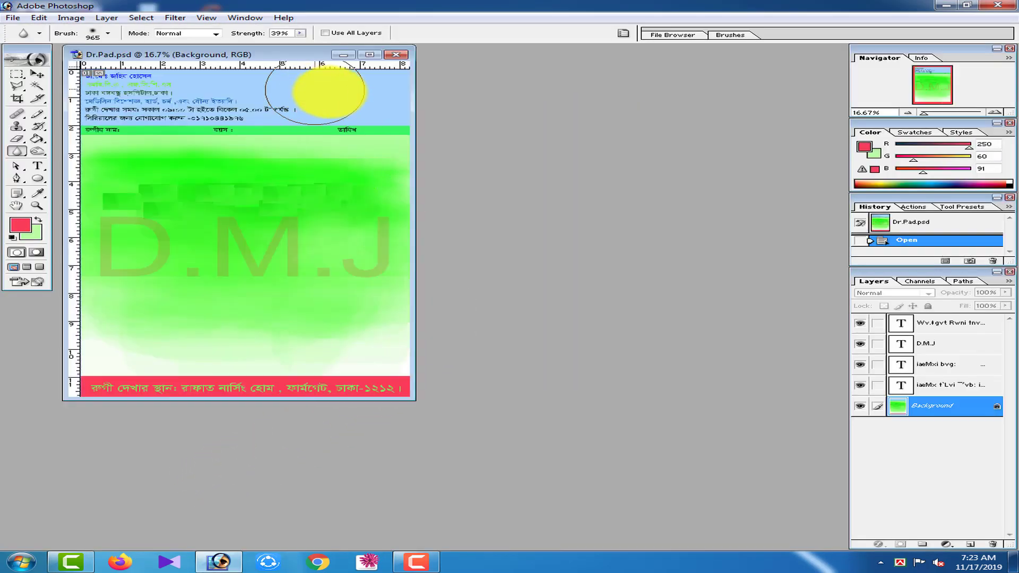
left_click(370, 54)
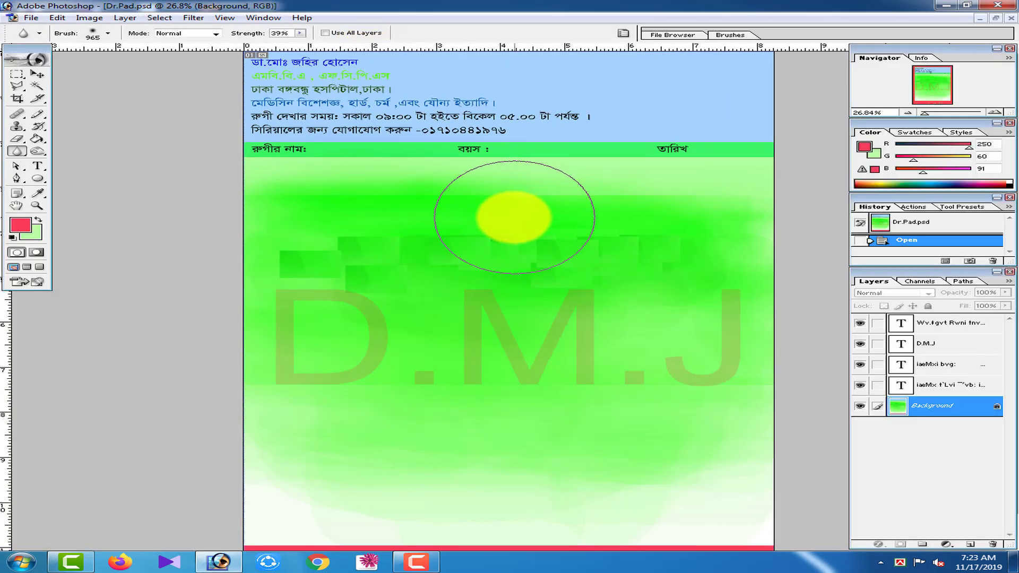
scroll(442, 409, "down", 1)
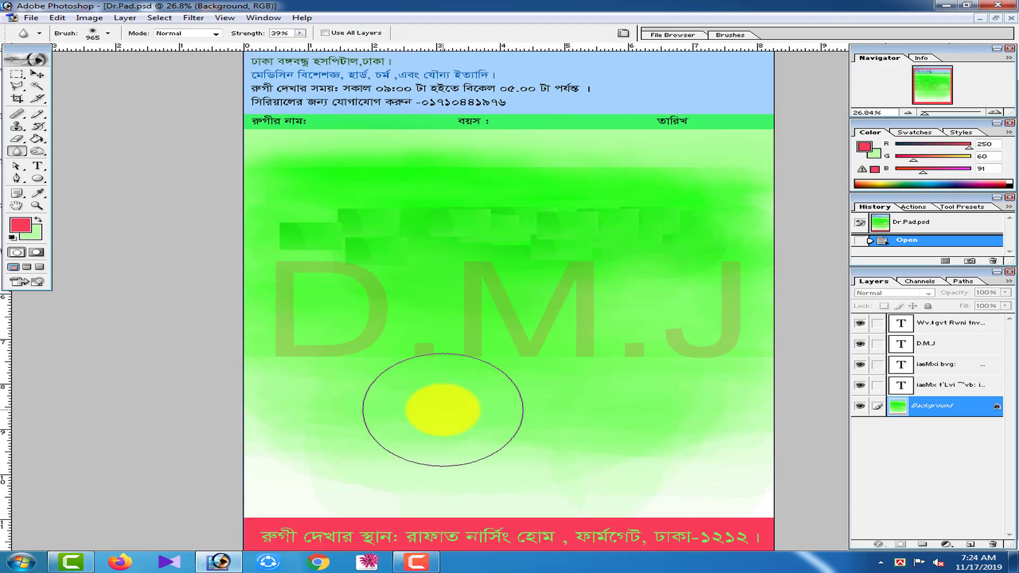
left_click(997, 4)
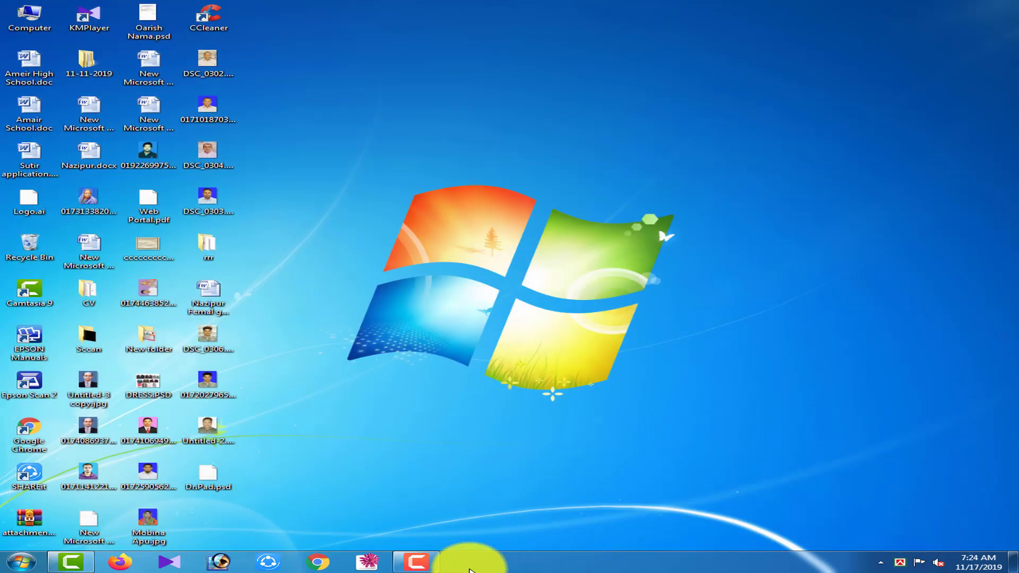
left_click(418, 561)
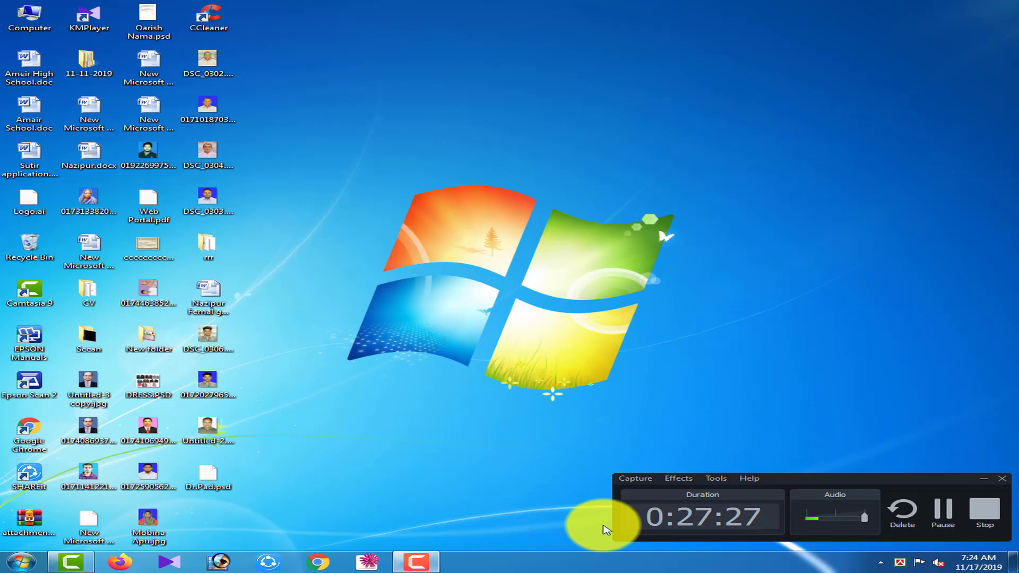